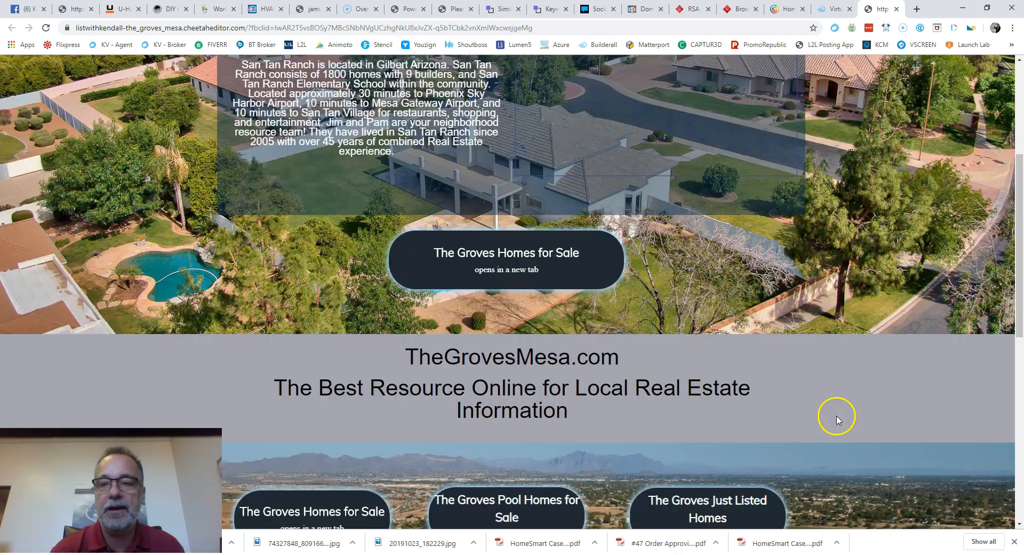
Look over the example page, and open the Cheetah Builder Pixel Perfect Responsive Technology (BETA) from the Builderall back office
scroll(883, 337, down, 13)
scroll(885, 341, up, 12)
scroll(882, 335, up, 2)
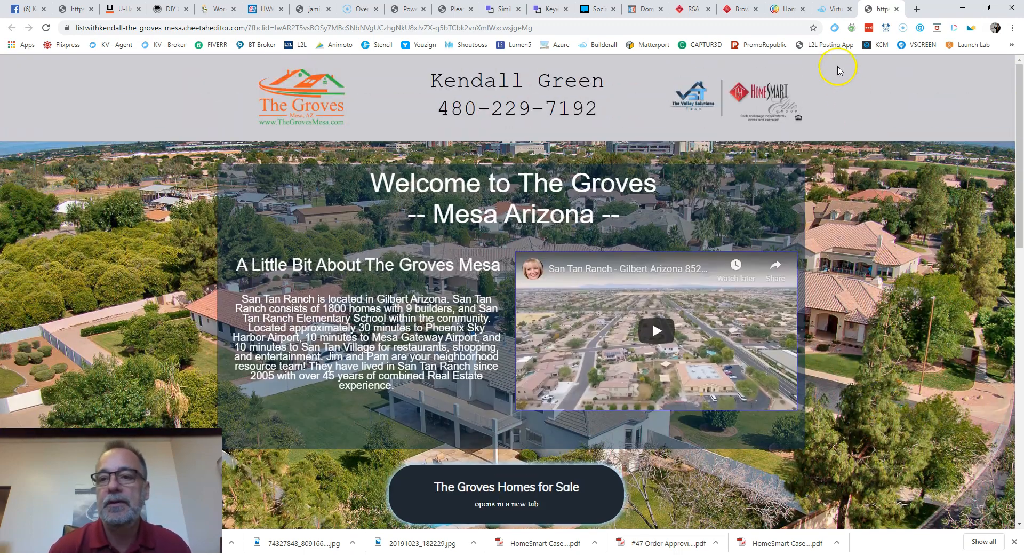
click(833, 10)
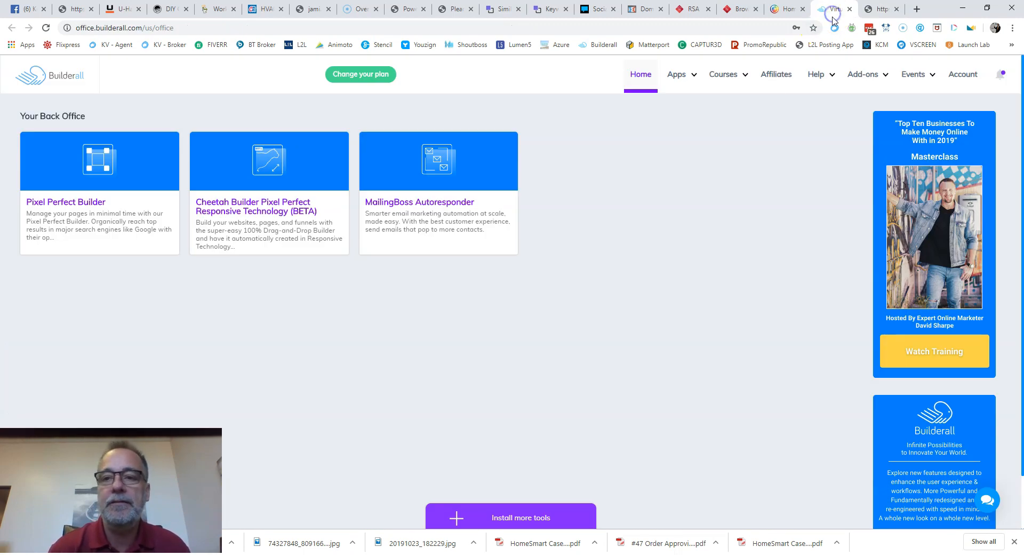
click(233, 209)
click(317, 272)
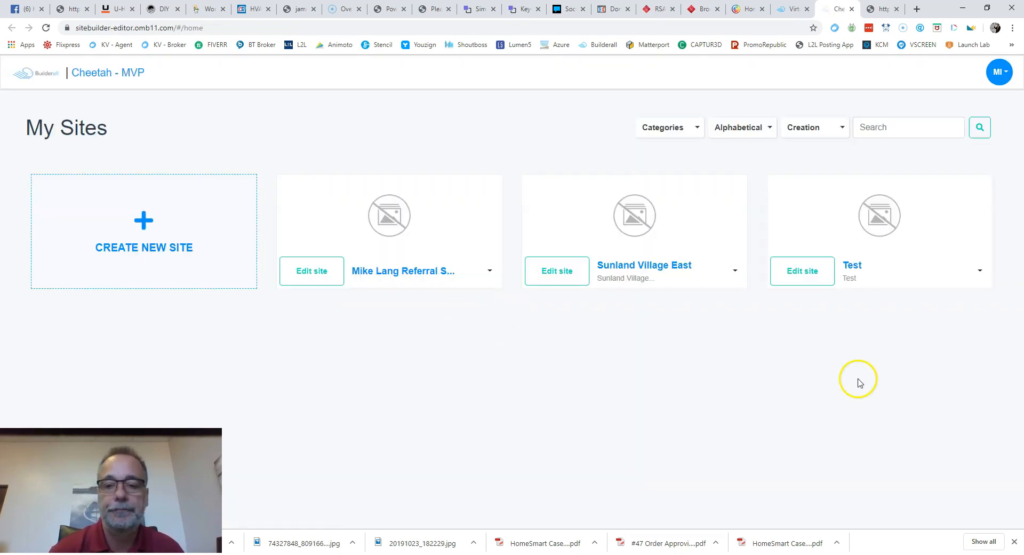
Create a new site with the title and description "Test 2" and open its Home page for editing
click(143, 219)
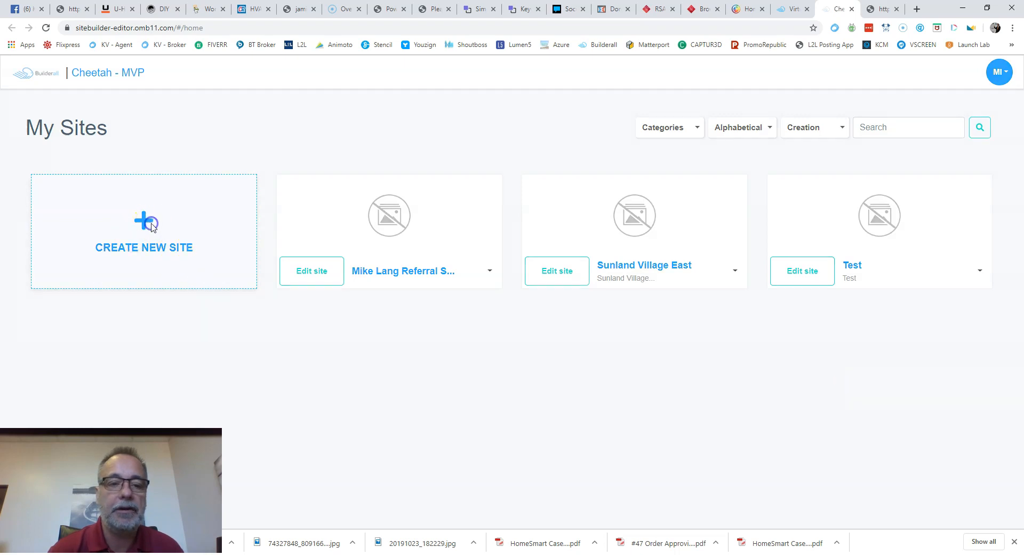
click(350, 244)
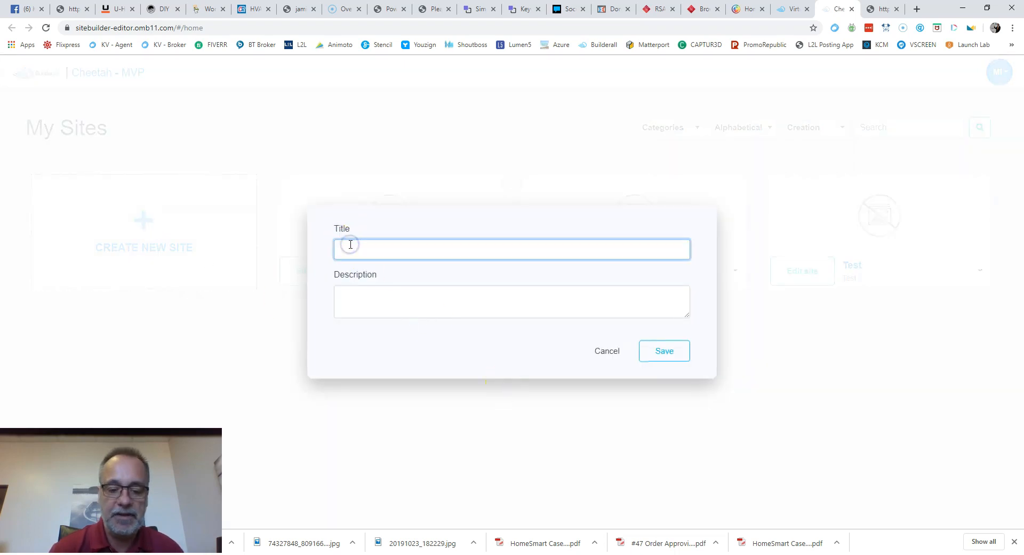
key(Tab)
text(T)
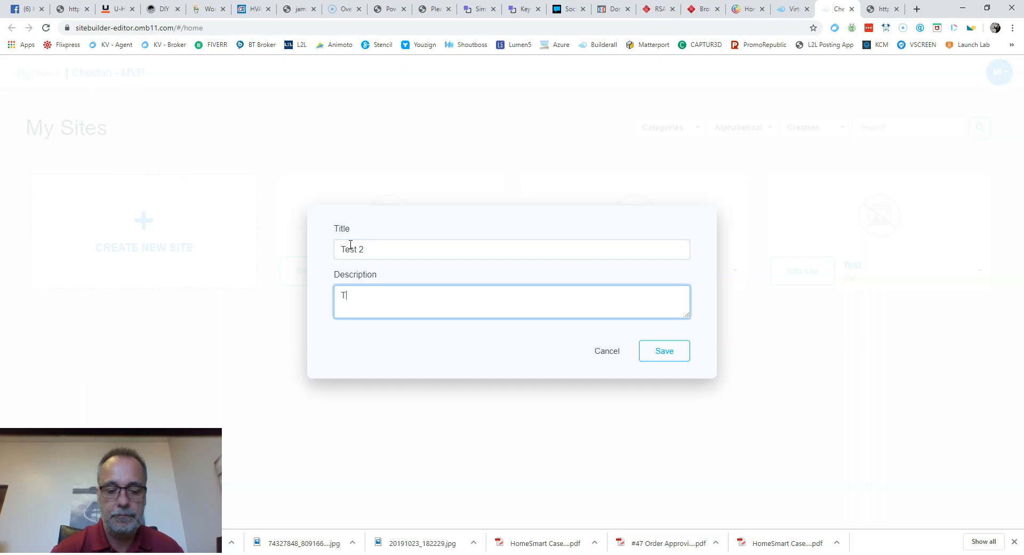
click(642, 352)
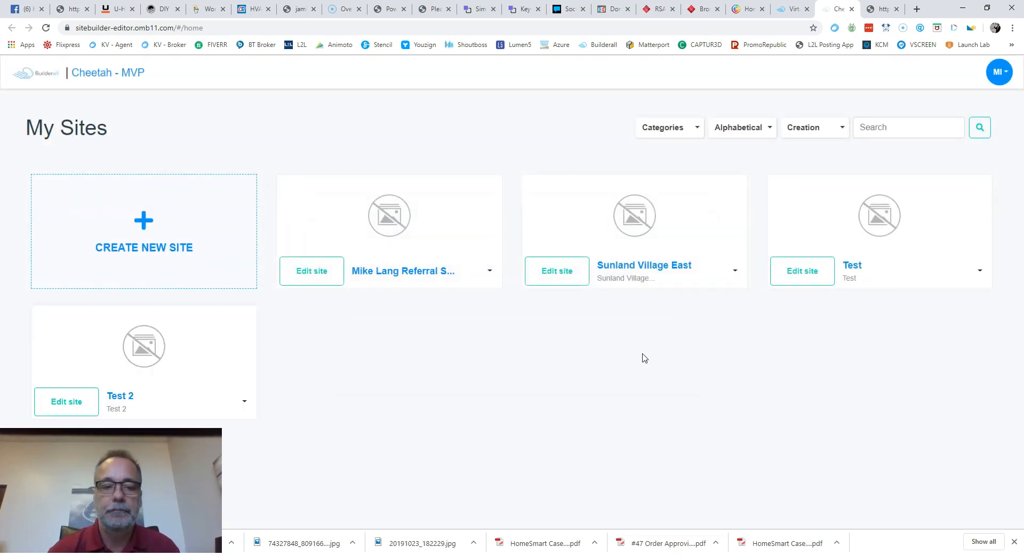
click(51, 406)
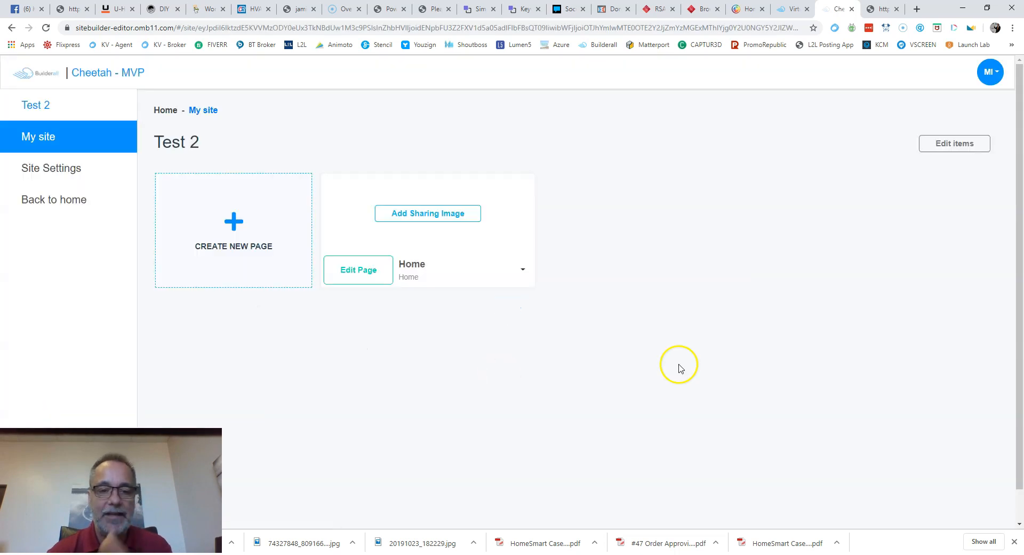
click(356, 269)
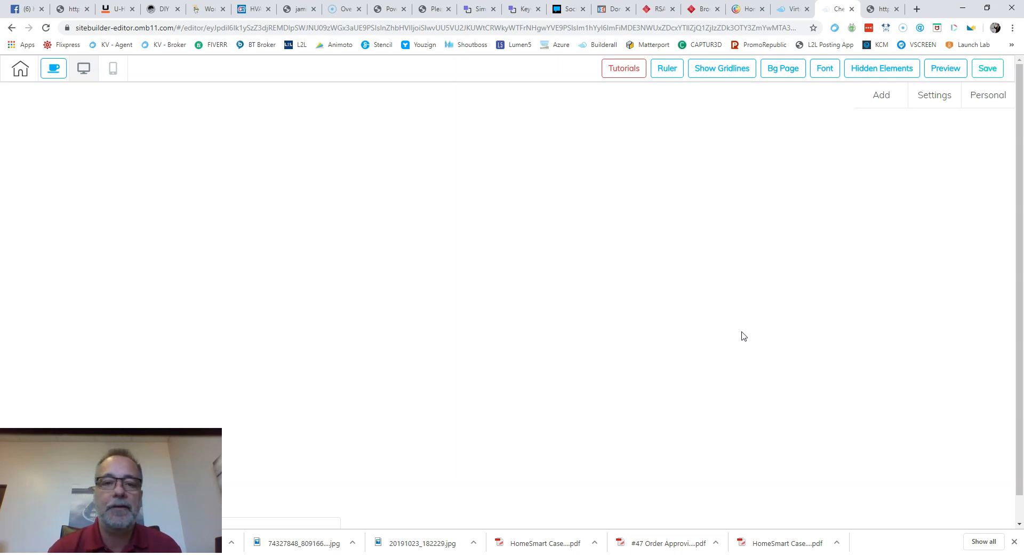
Add the ready-made orange header panel with the centred menu to the empty page
click(884, 97)
click(894, 118)
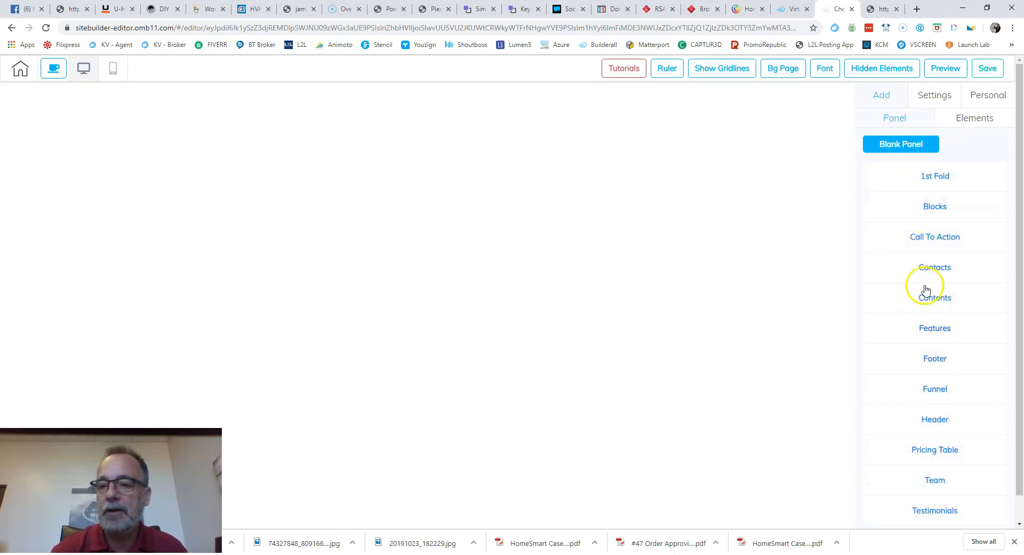
click(940, 426)
scroll(897, 356, down, 5)
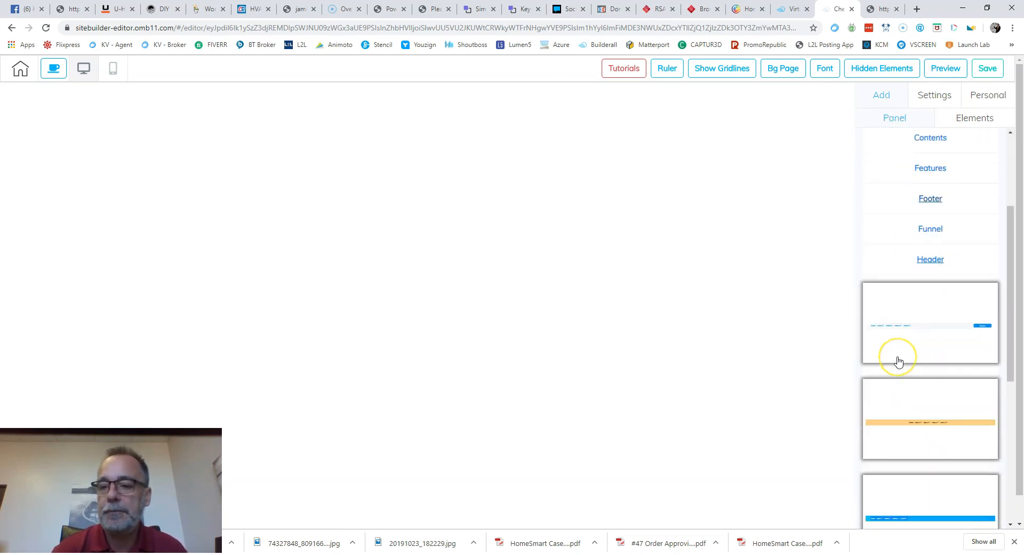
click(931, 298)
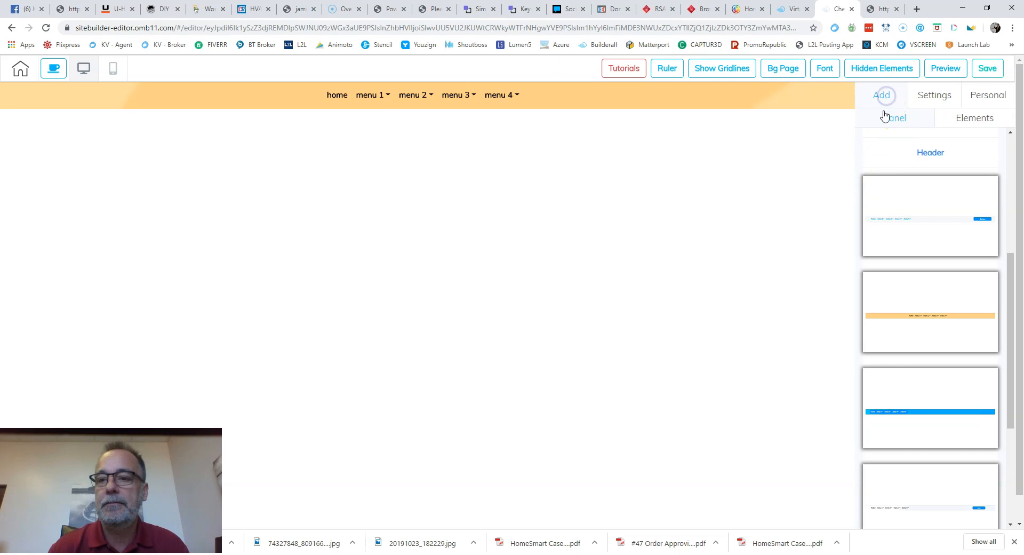
click(921, 153)
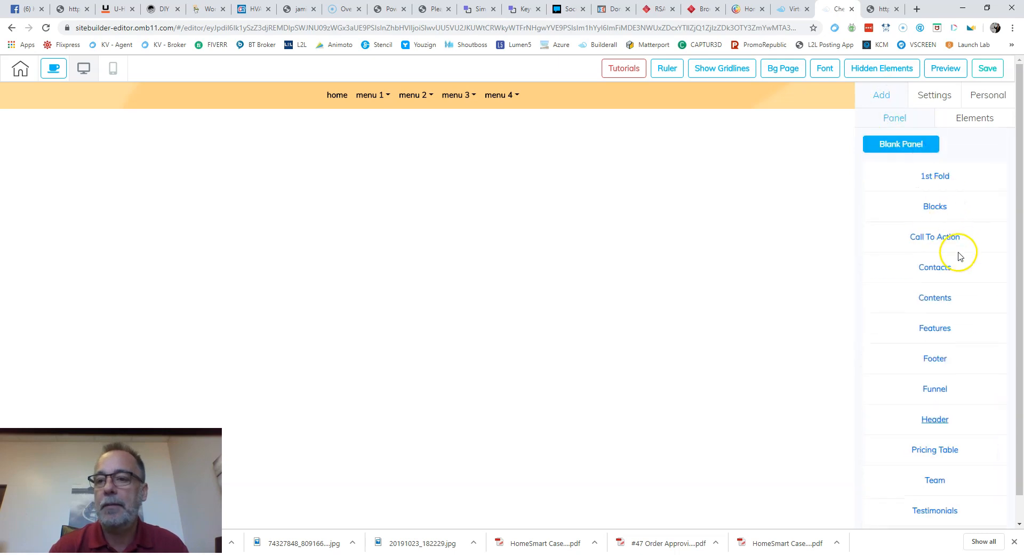
Add a blank panel below the header and set its background colour to the very light pink F6F0F0
click(899, 145)
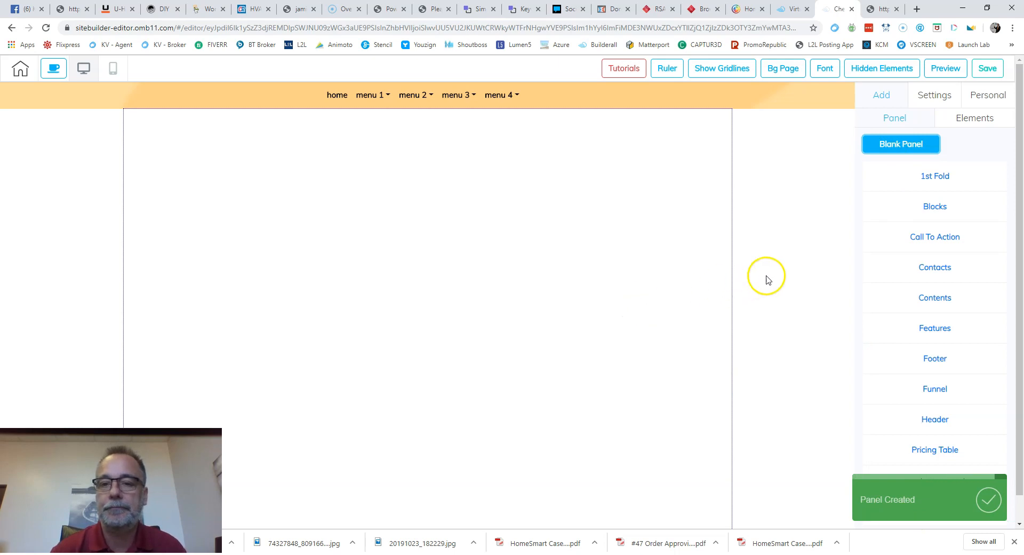
click(612, 230)
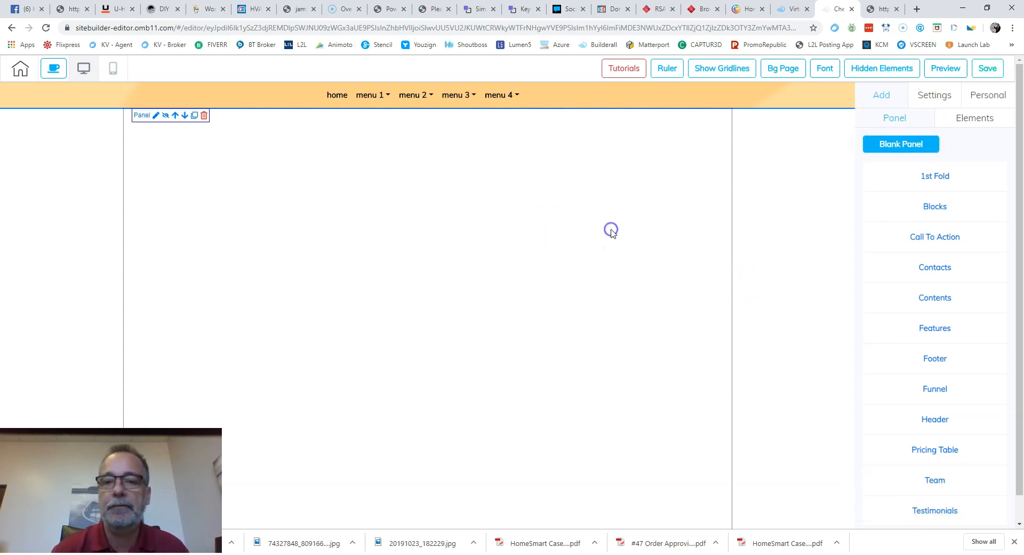
click(611, 231)
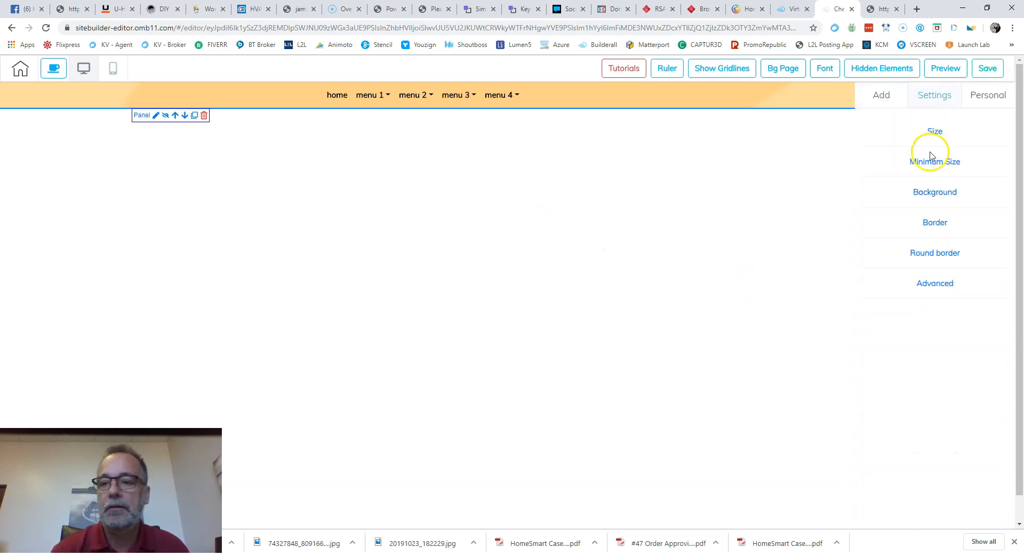
click(918, 193)
click(905, 240)
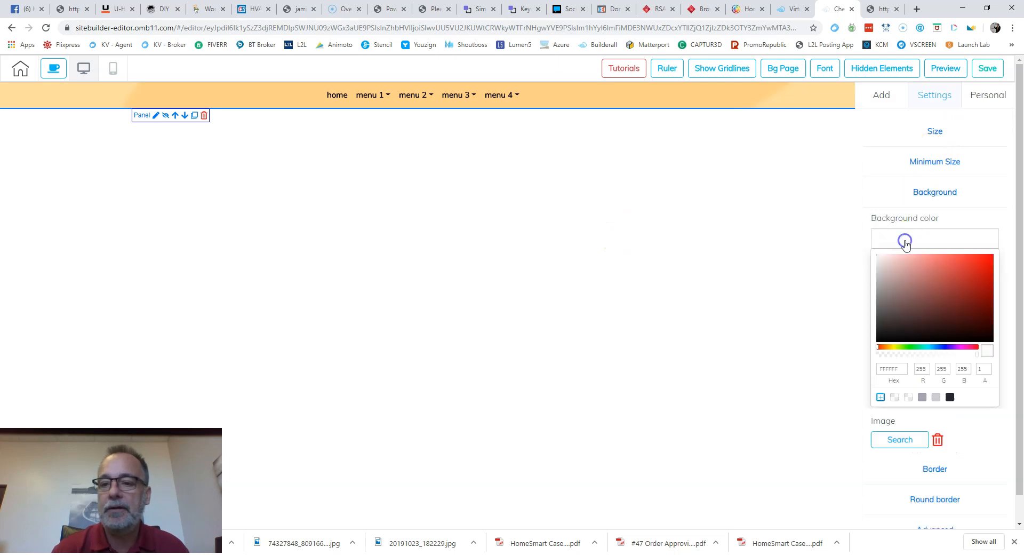
drag(909, 288, 880, 260)
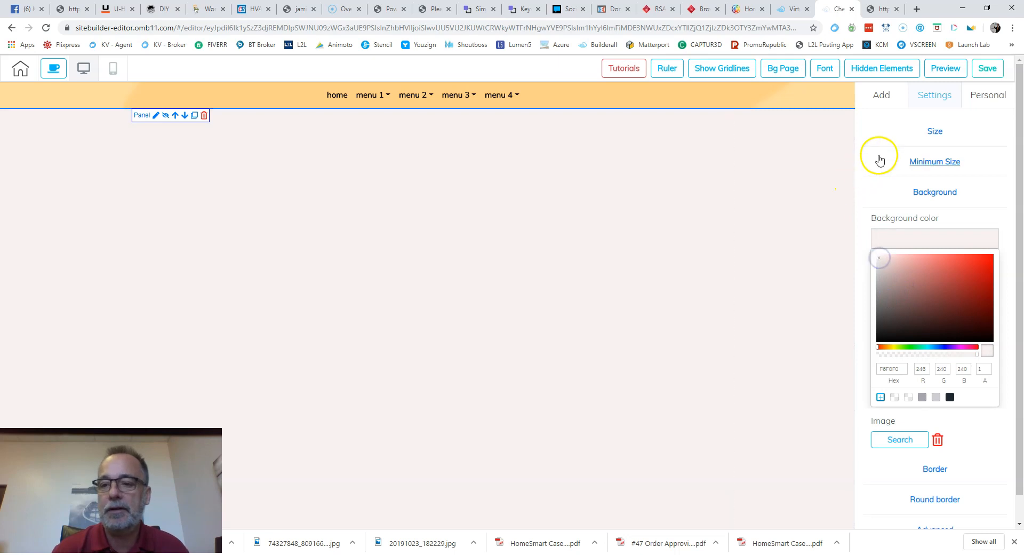
Set the blank panel's background image to the Sunland Village aerial photo of houses from the image library
click(901, 440)
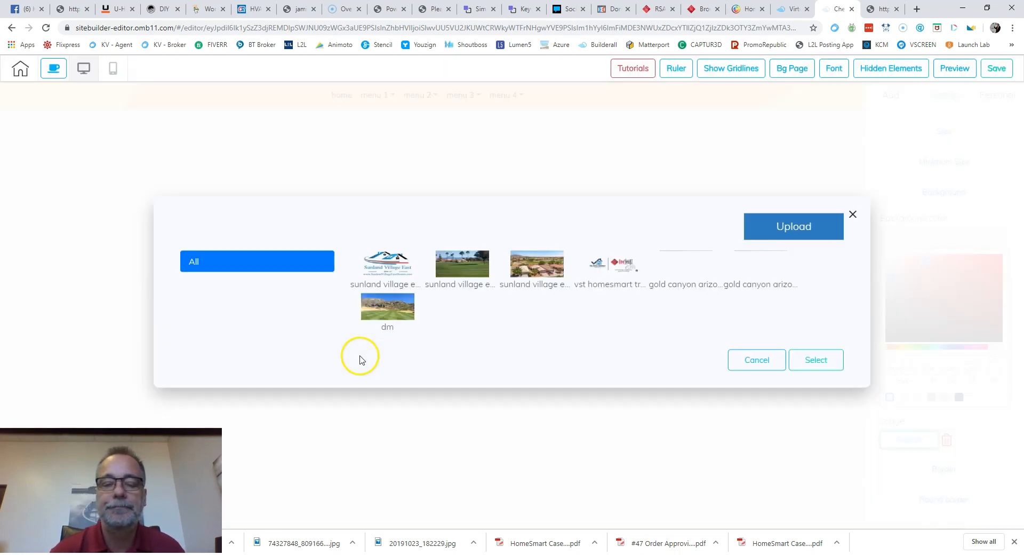
click(521, 266)
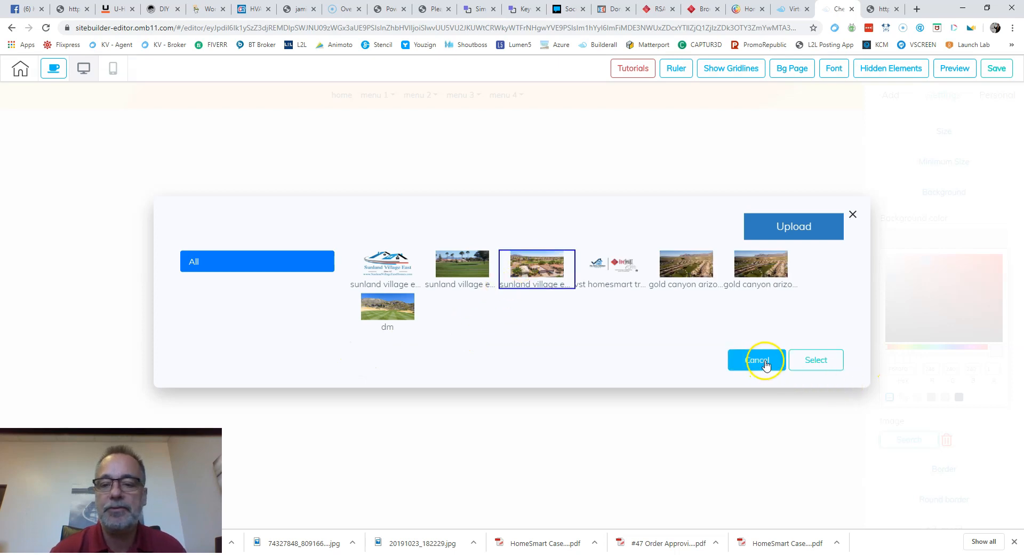
click(812, 359)
scroll(623, 319, down, 1)
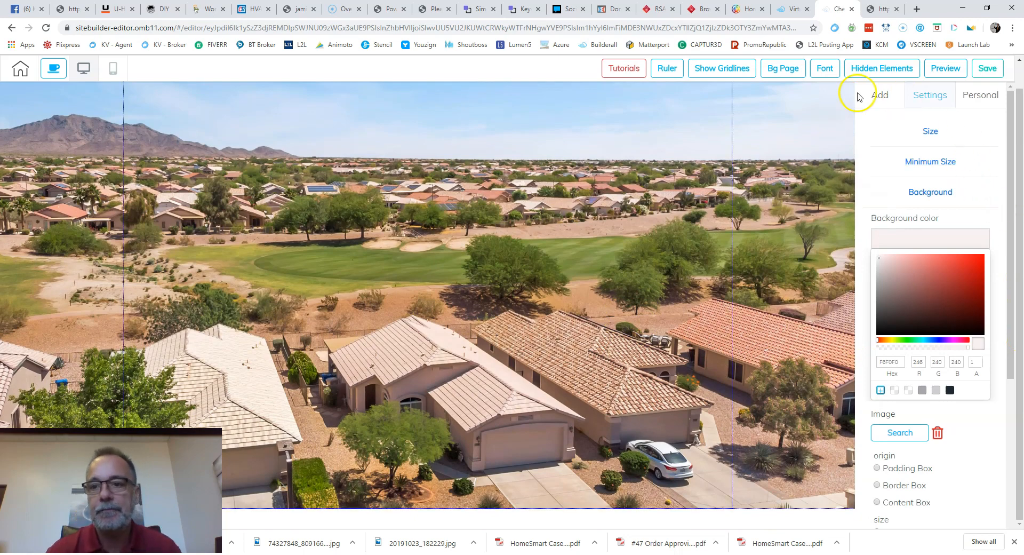
Check the section layout of the example page and add a second blank panel below the photo panel
click(881, 9)
scroll(864, 187, down, 10)
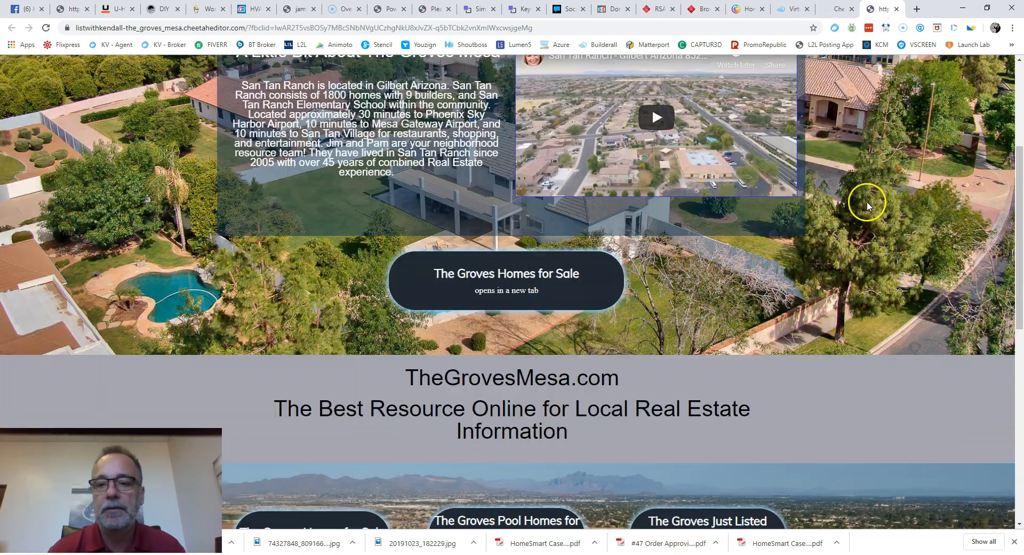
scroll(937, 97, up, 3)
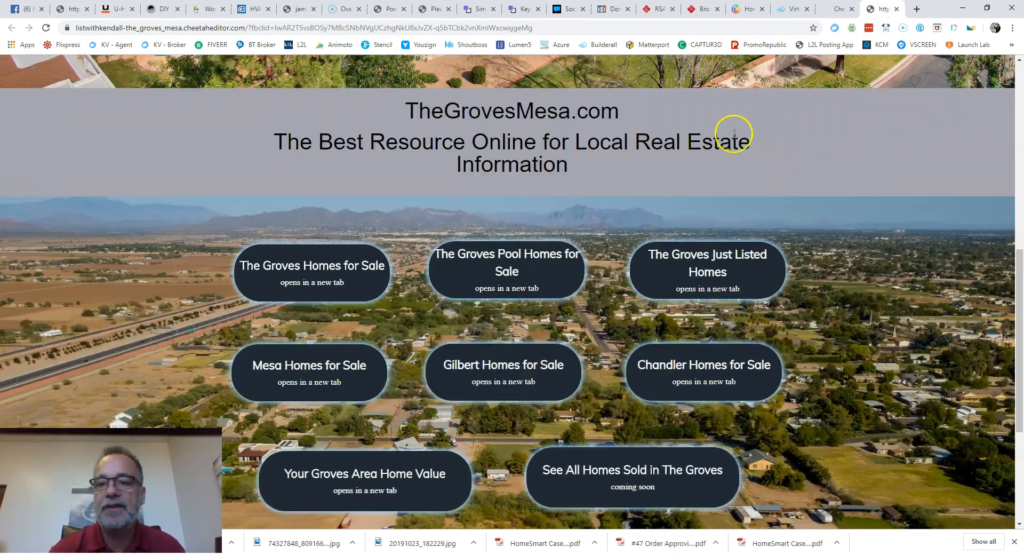
click(834, 11)
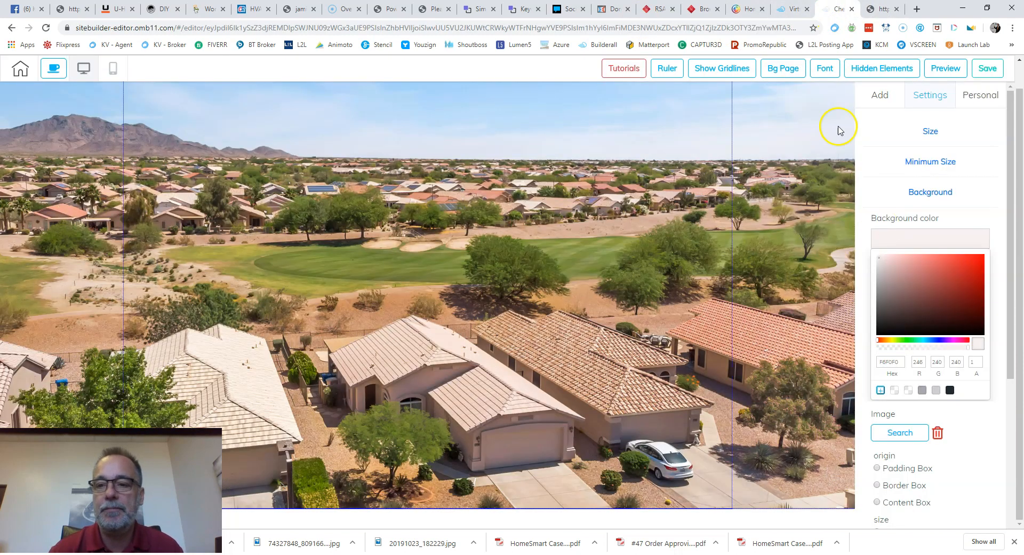
click(883, 96)
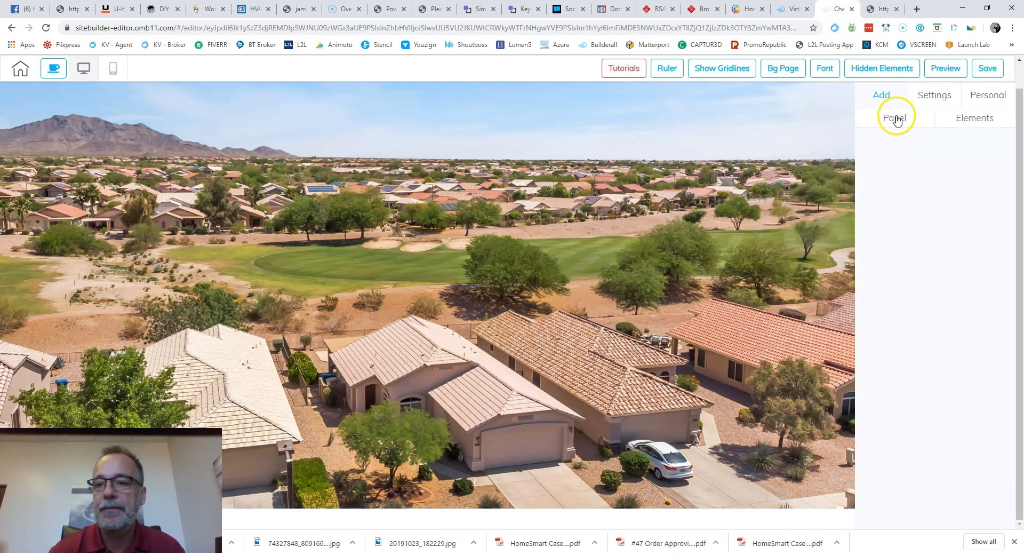
click(895, 118)
click(892, 148)
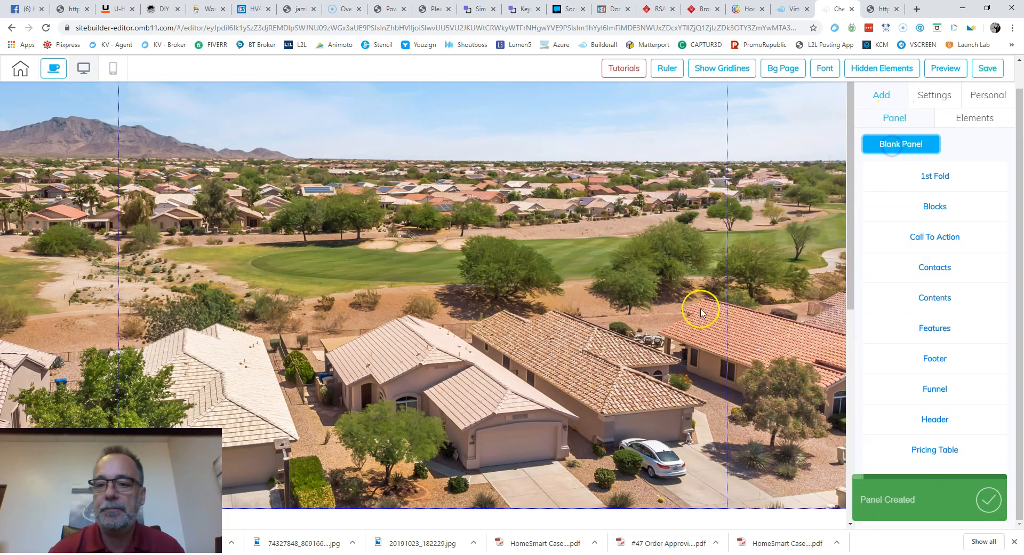
Set the second blank panel's background colour to the grey ADABAB
click(630, 304)
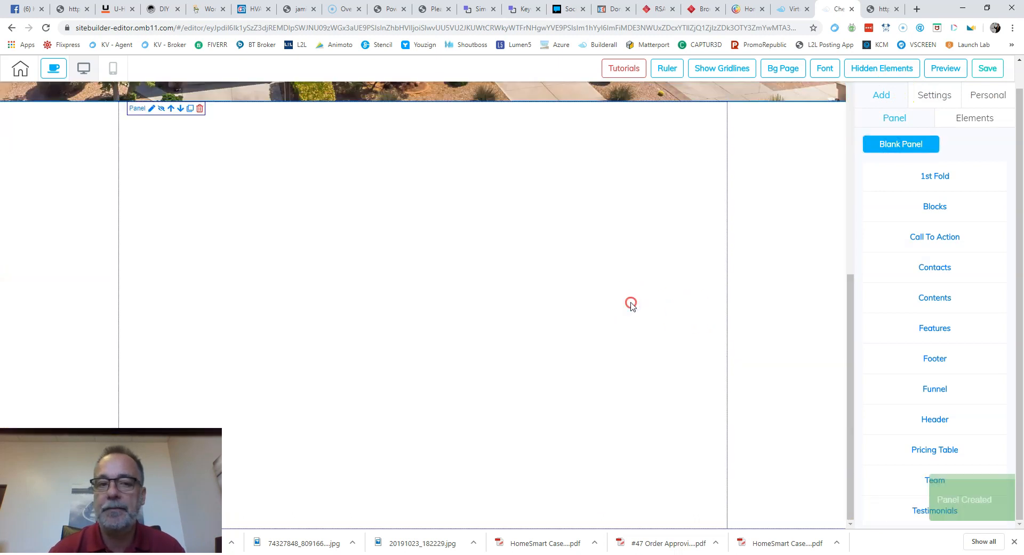
click(910, 236)
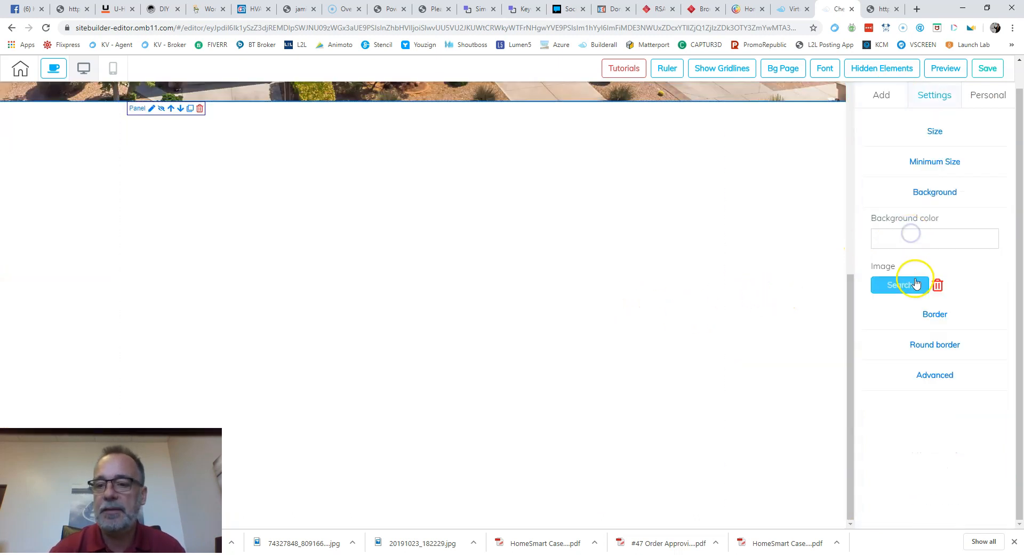
click(901, 241)
drag(898, 281, 879, 287)
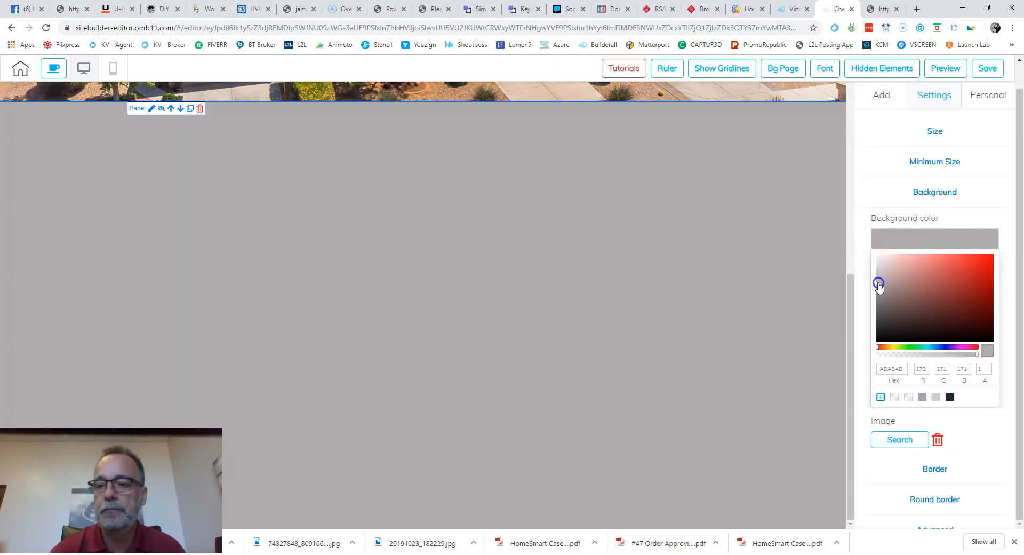
click(695, 224)
Set the grey panel's height to 100
click(935, 132)
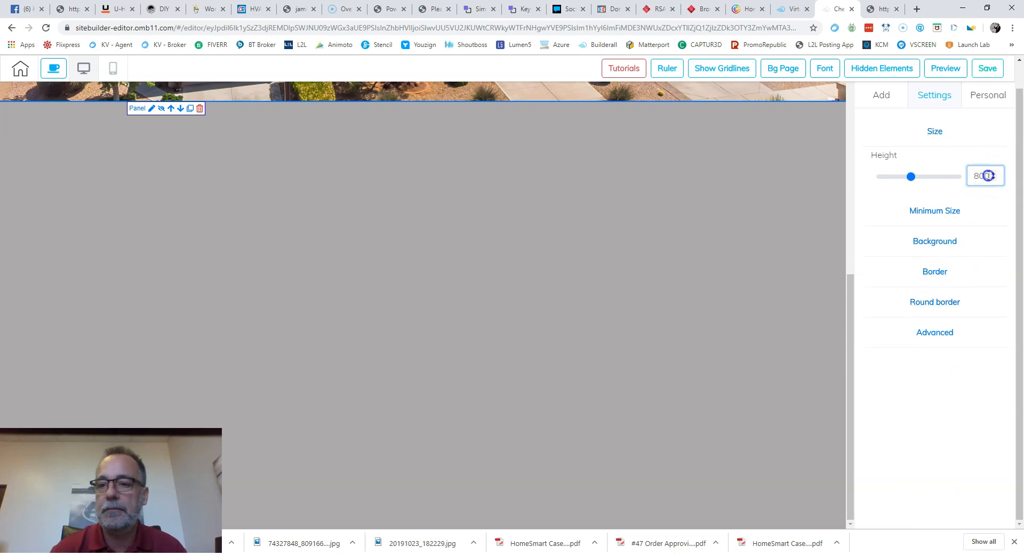
click(991, 173)
text(10)
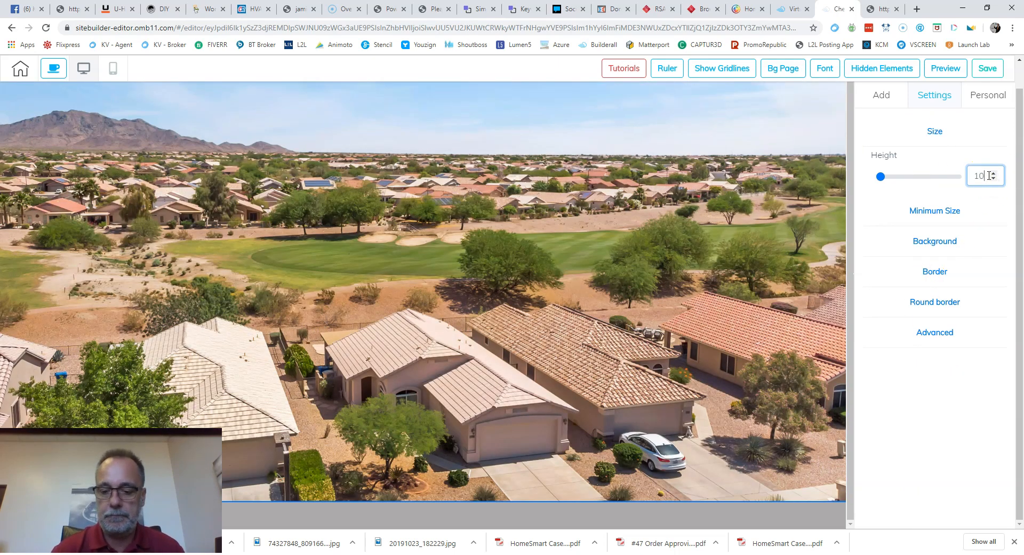
text(0)
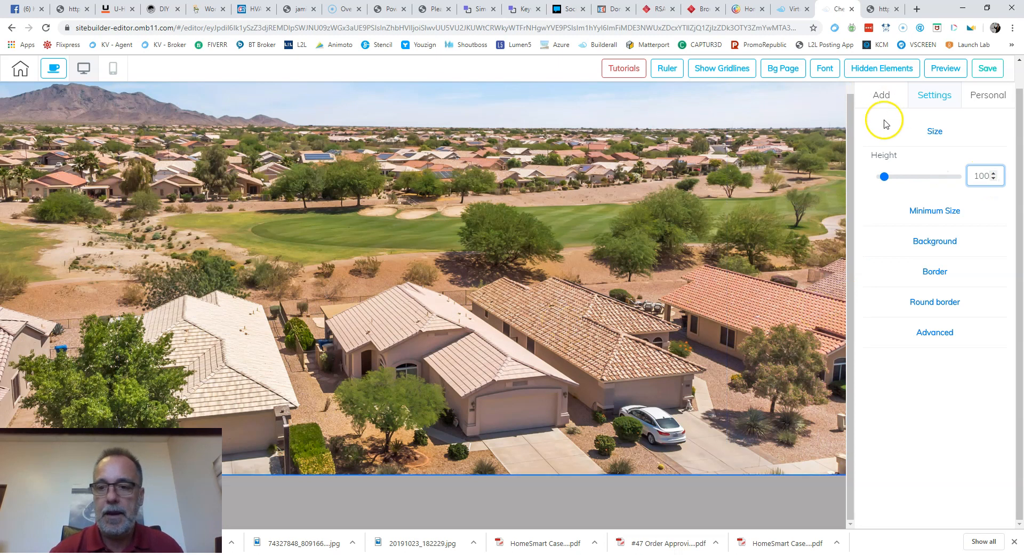
click(768, 272)
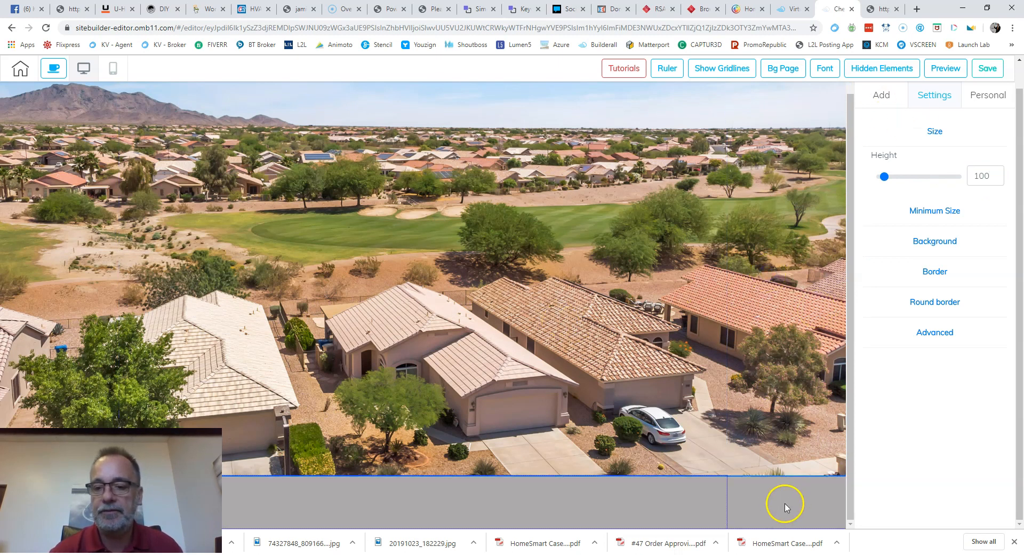
Add a third blank panel below the grey panel
click(884, 96)
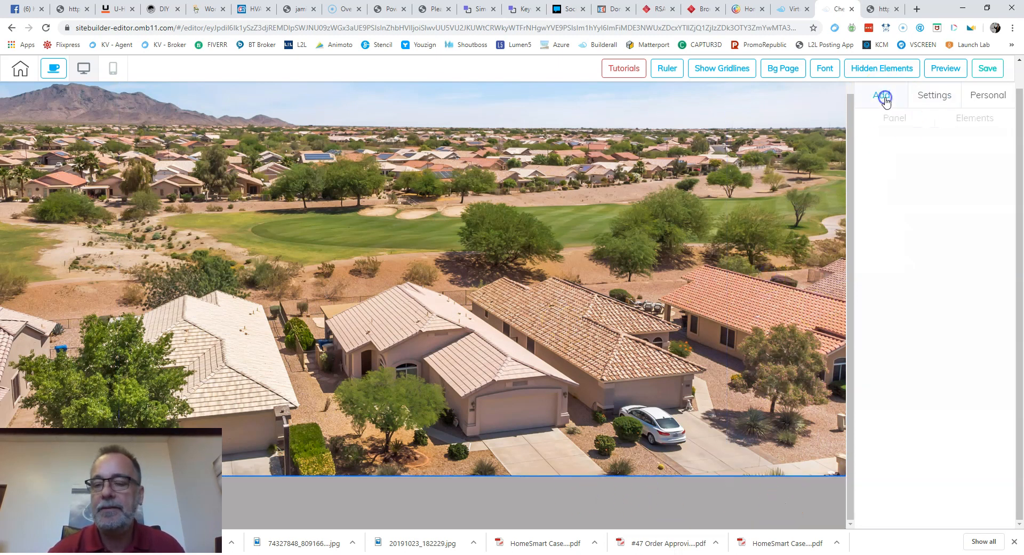
click(891, 123)
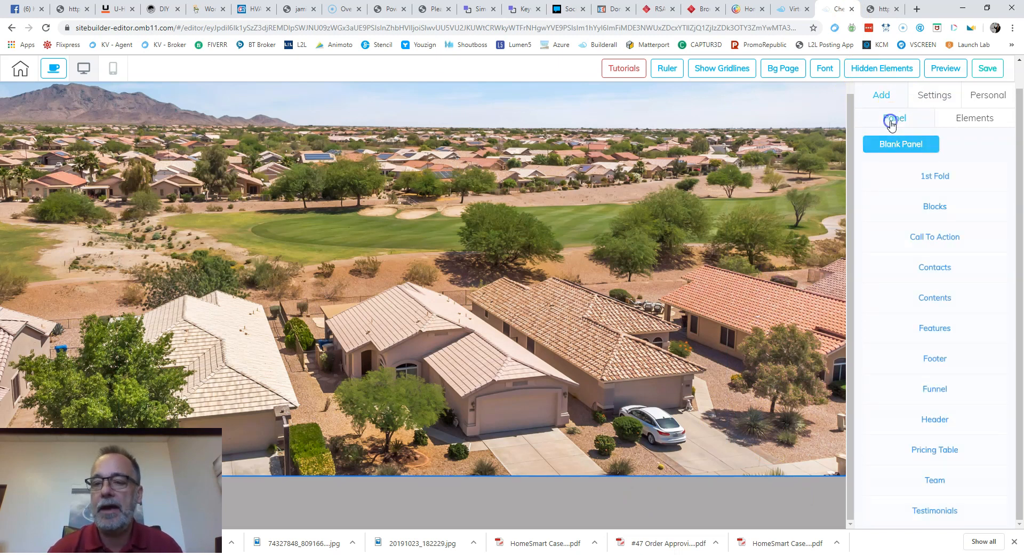
click(894, 147)
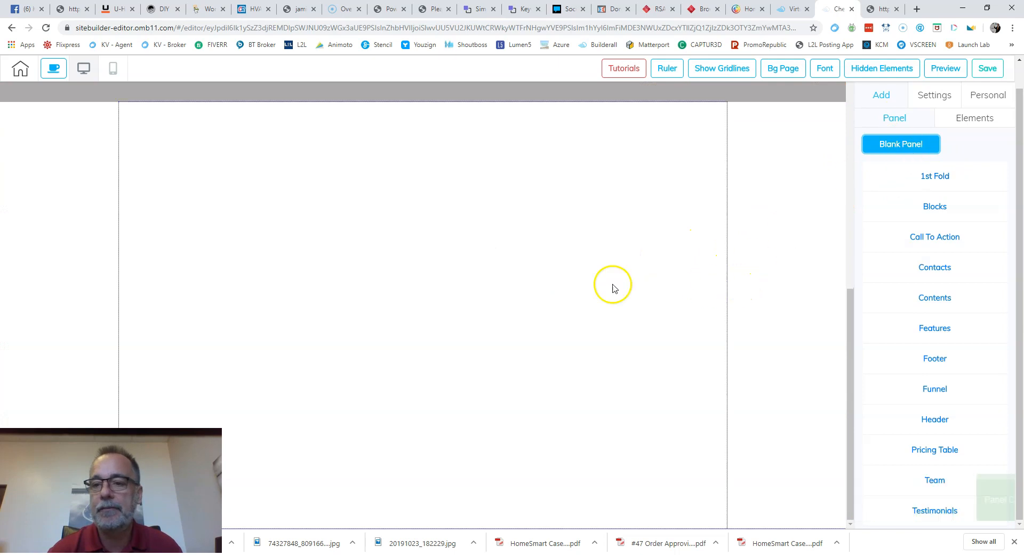
Set the new blank panel's background image to the Sunland Village golf course photo from the image library
click(579, 288)
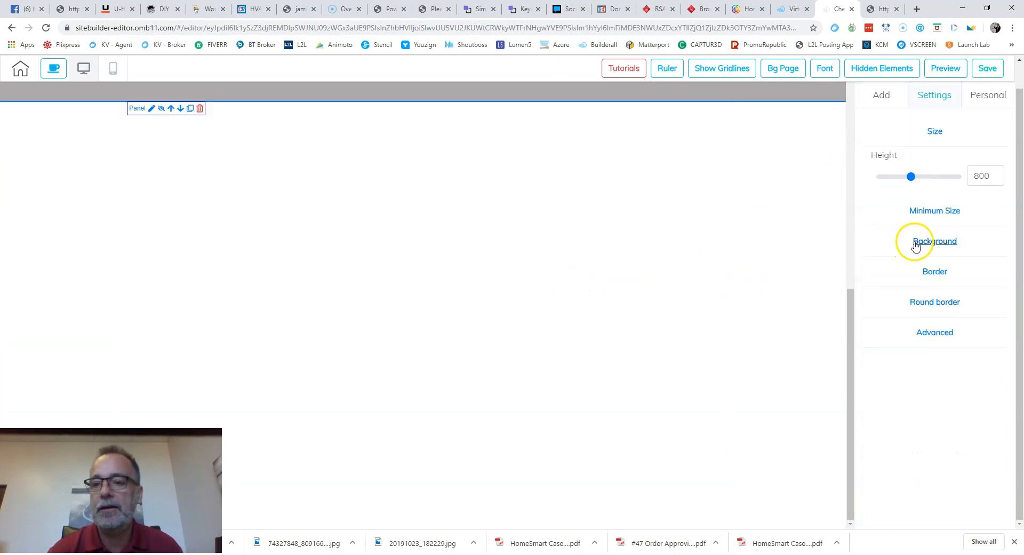
click(921, 245)
click(921, 240)
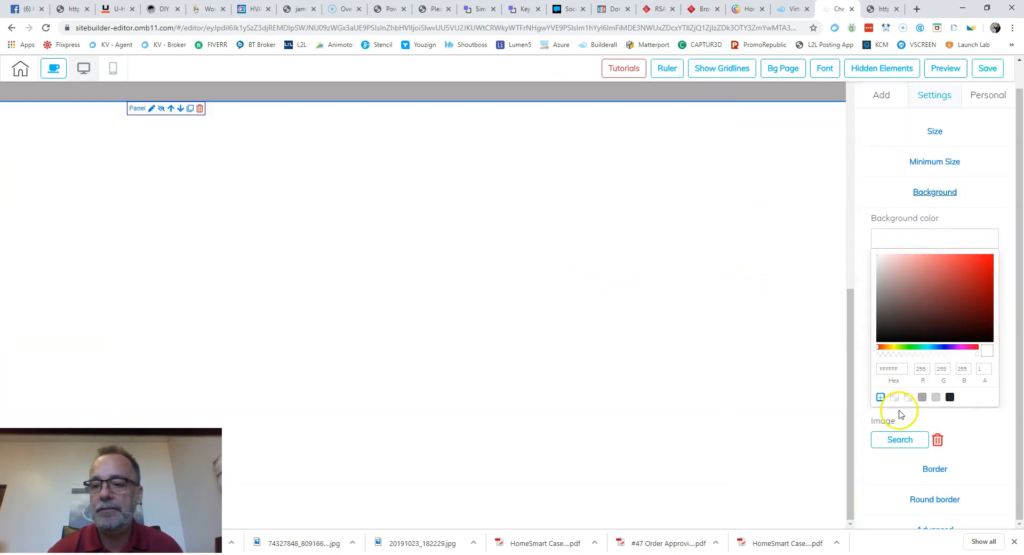
click(896, 439)
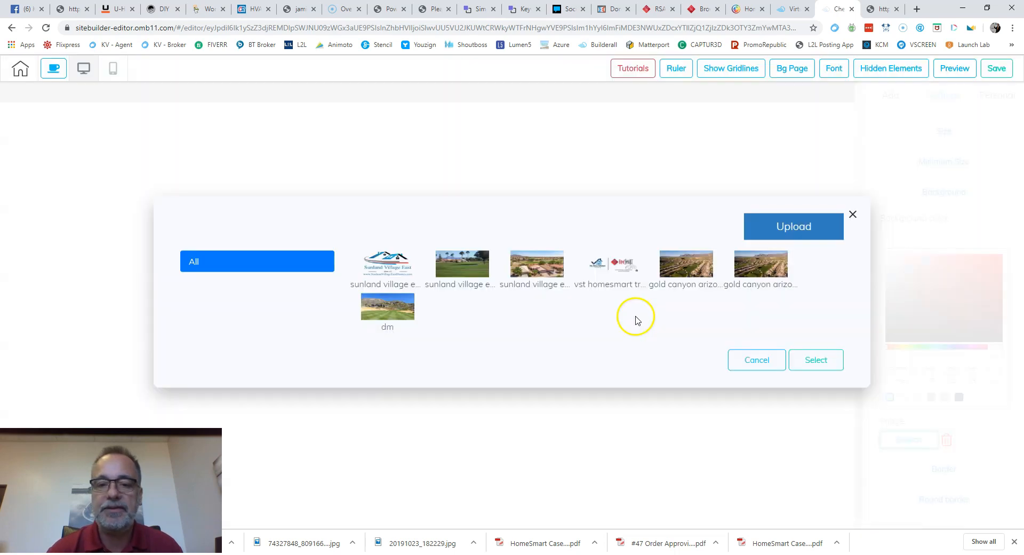
click(451, 265)
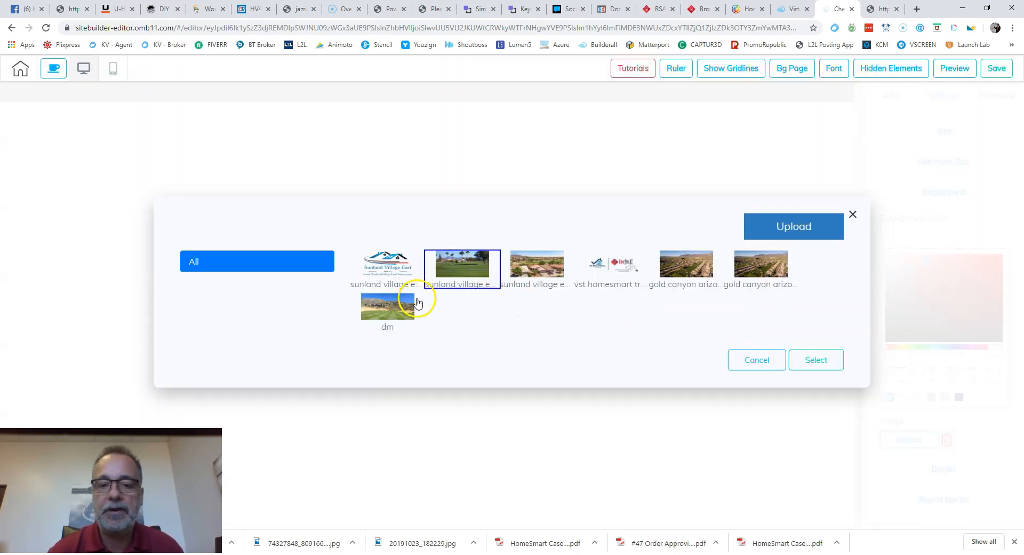
click(826, 365)
scroll(752, 311, up, 5)
scroll(757, 299, down, 5)
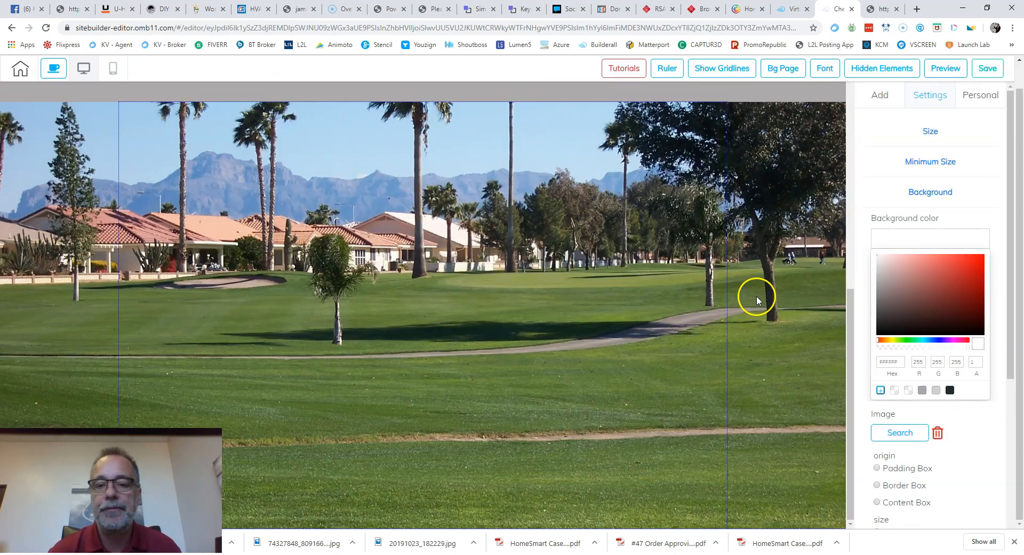
Add the footer panel with the Builderall logo, menu, link, legal and contact columns below the golf course panel
click(883, 95)
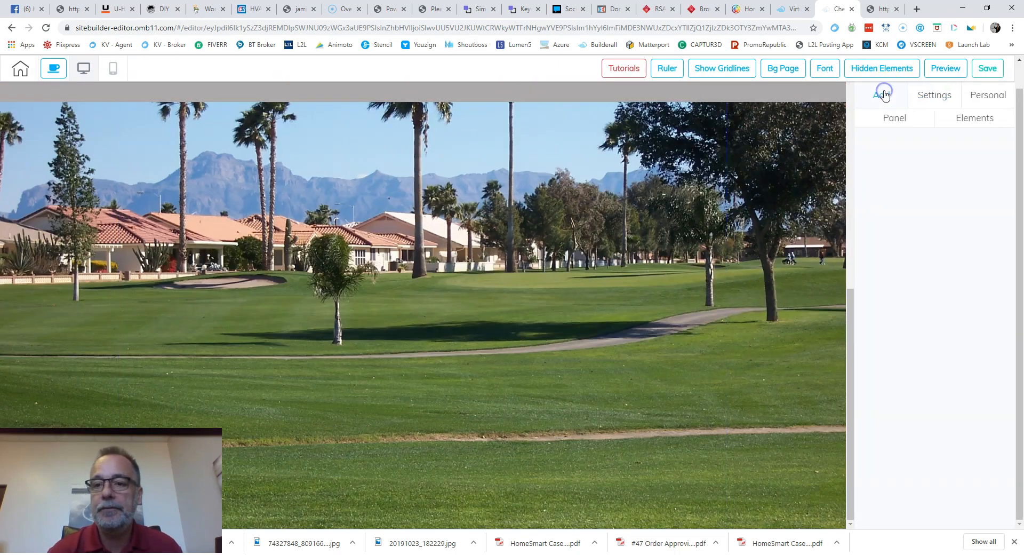
click(902, 118)
click(906, 362)
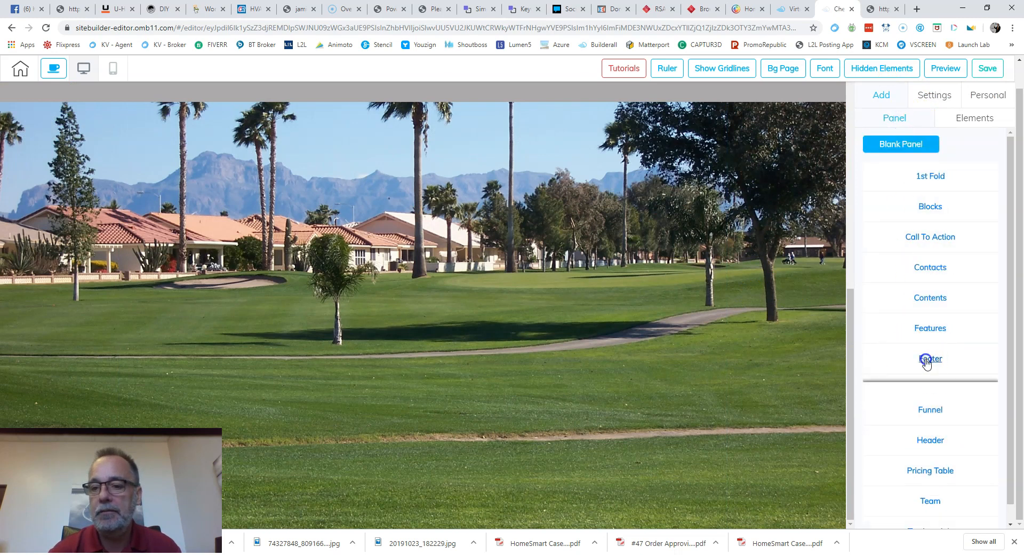
scroll(926, 384, down, 5)
scroll(934, 395, down, 5)
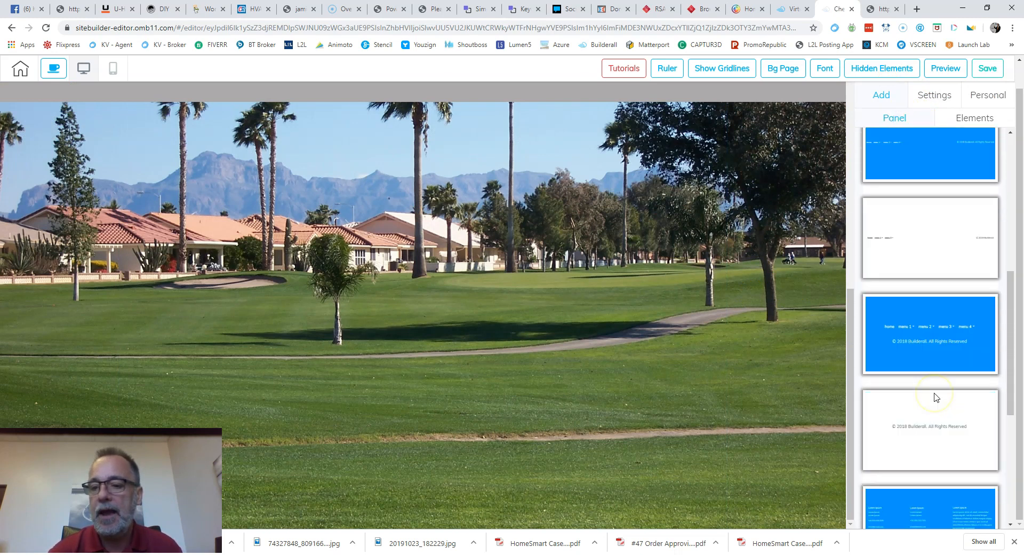
scroll(937, 395, up, 1)
click(940, 414)
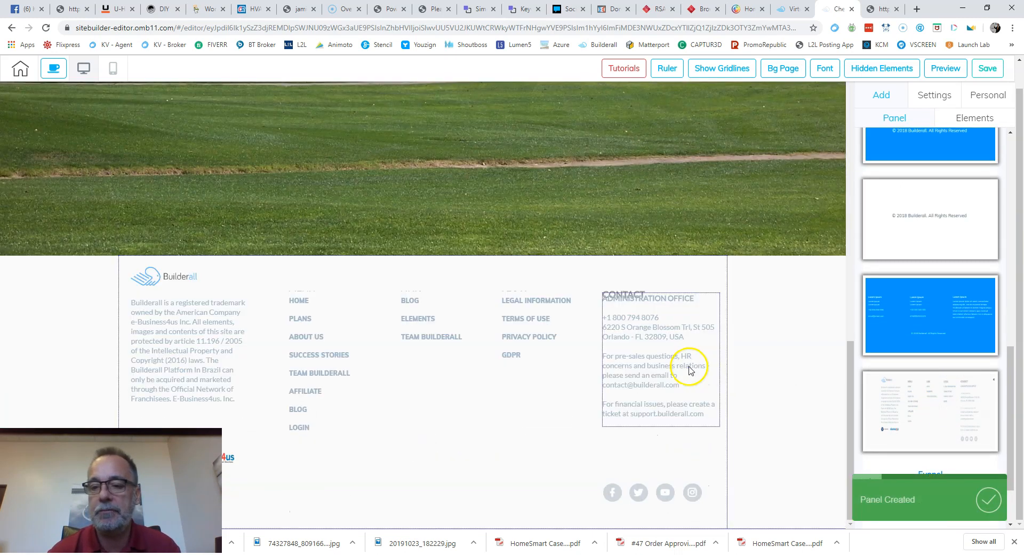
Delete the footer's three link lists under the MENU, LINK and LEGAL headings
click(330, 409)
click(357, 283)
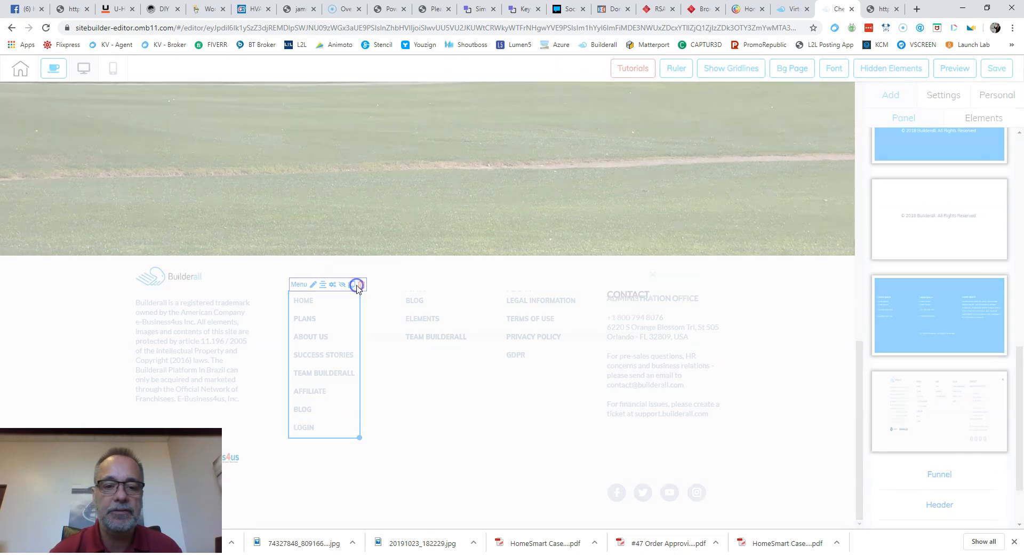
click(645, 311)
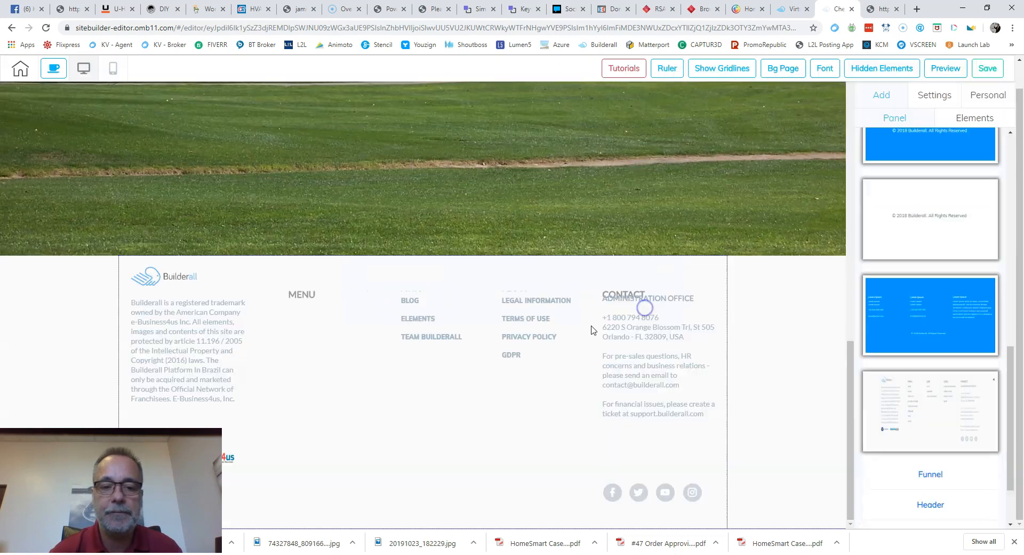
click(451, 333)
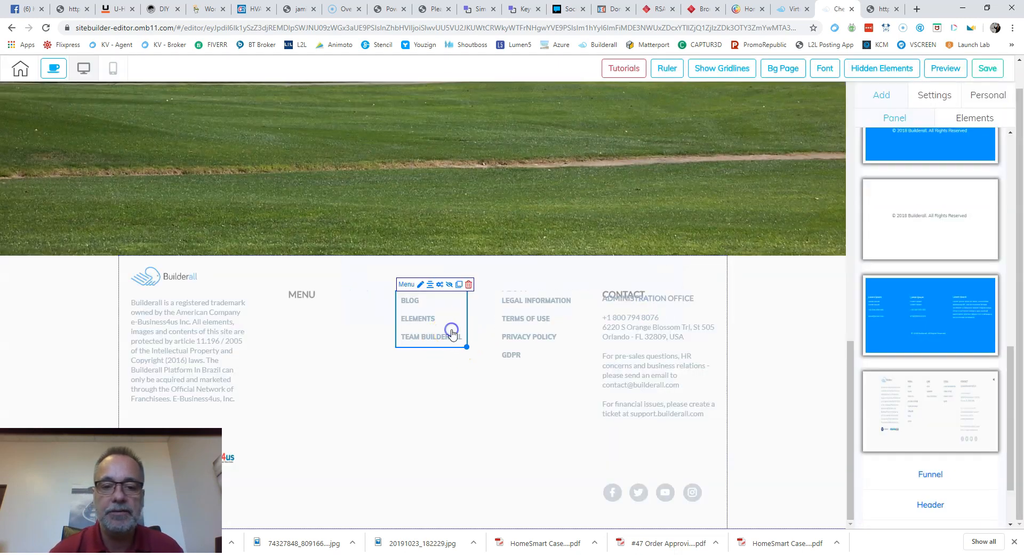
click(468, 287)
click(592, 307)
click(551, 338)
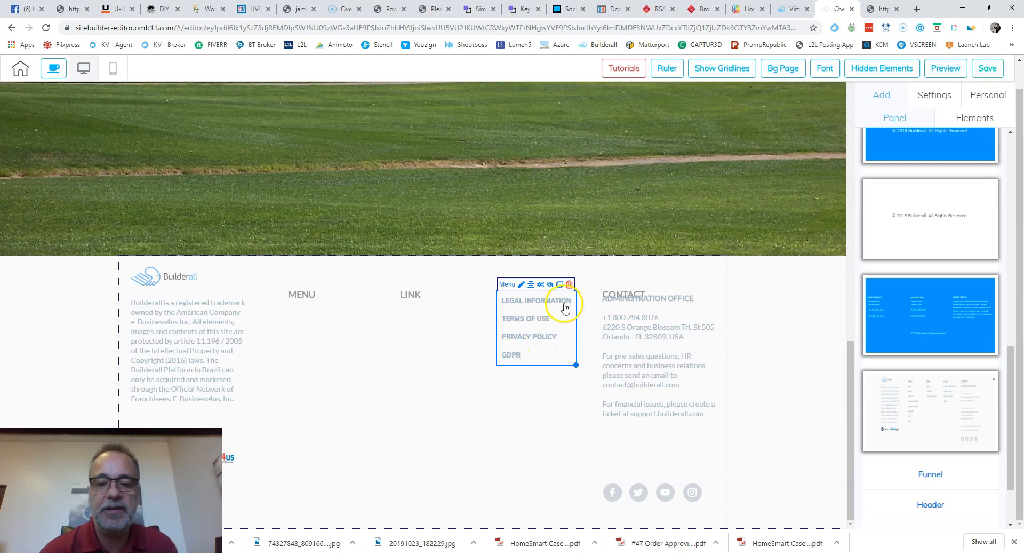
click(570, 286)
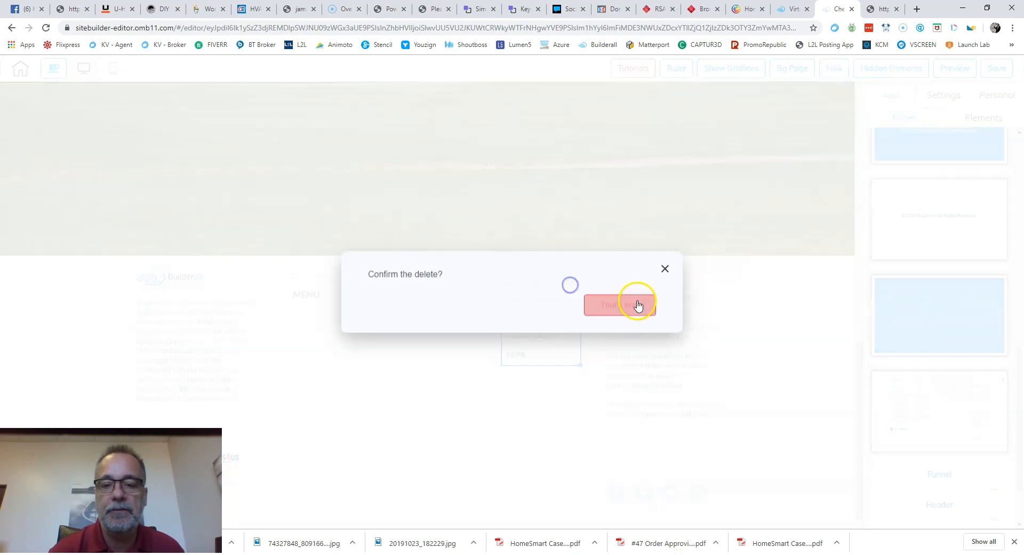
click(635, 305)
click(650, 349)
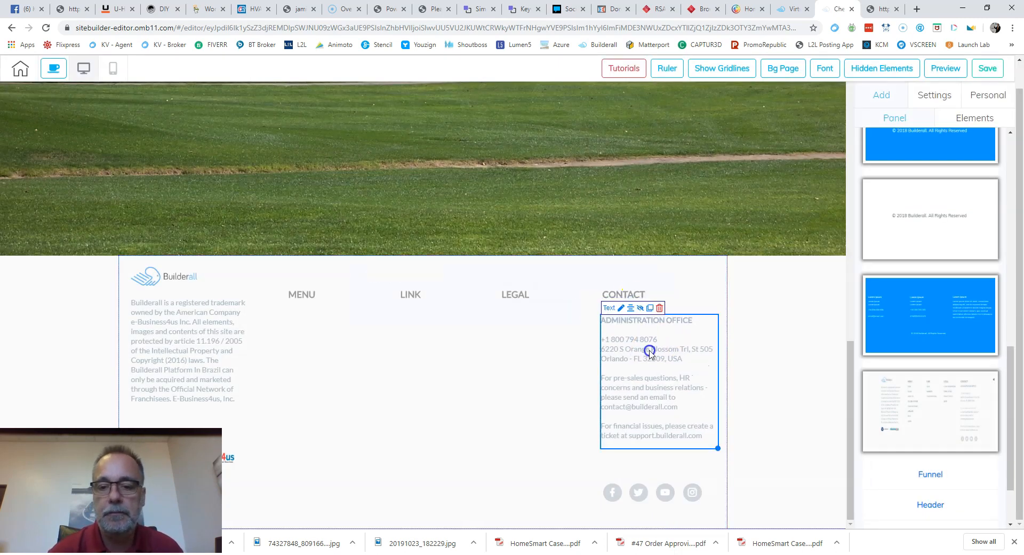
click(452, 360)
Delete the navigation menu from the header panel above the aerial photo
scroll(542, 384, up, 10)
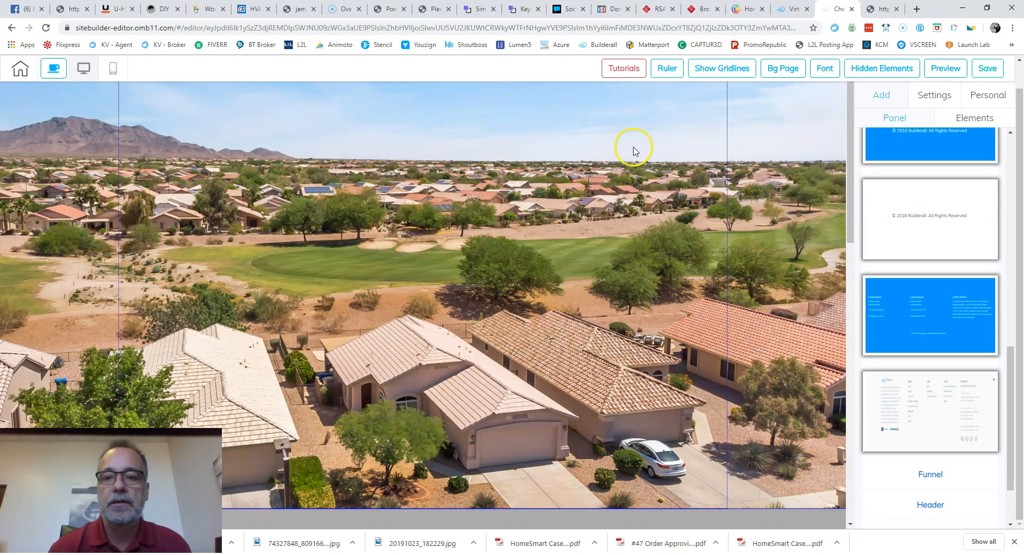
scroll(721, 149, up, 2)
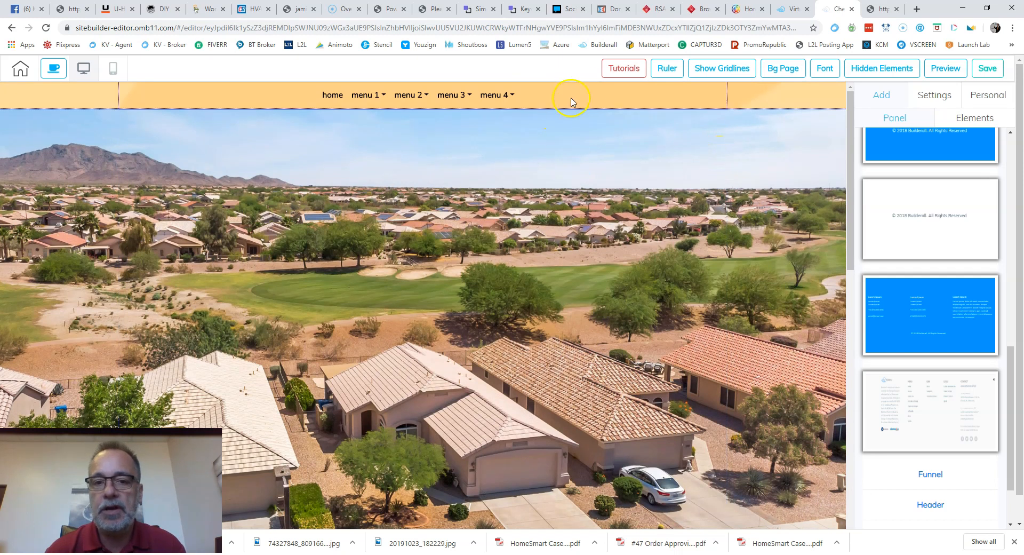
click(585, 98)
click(507, 98)
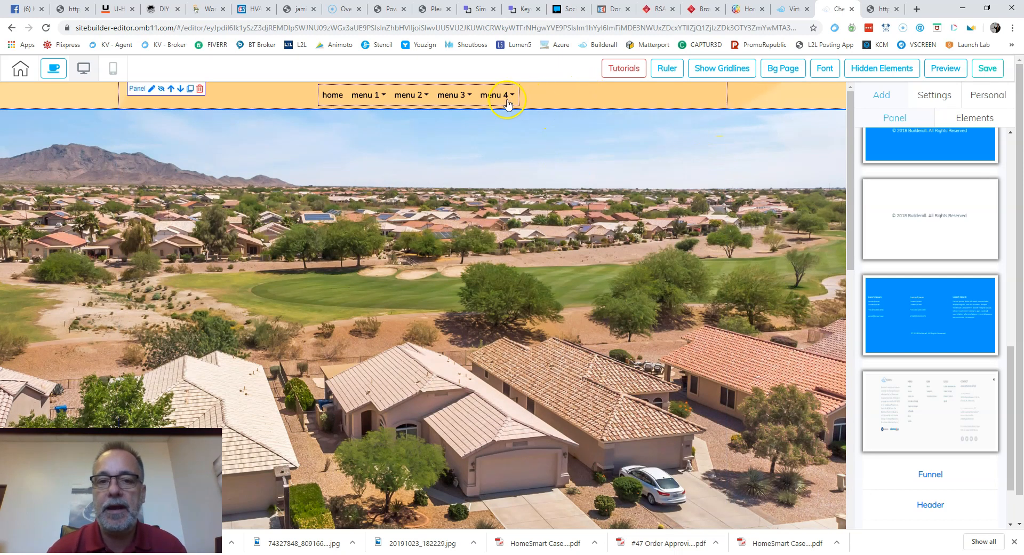
click(406, 97)
click(390, 94)
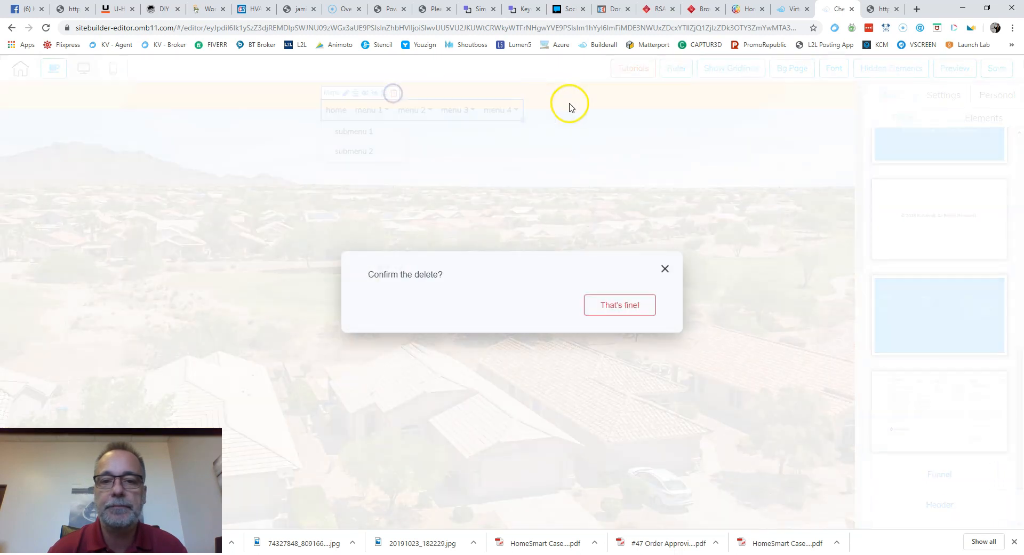
click(625, 310)
Remove the background image from the header panel
click(581, 96)
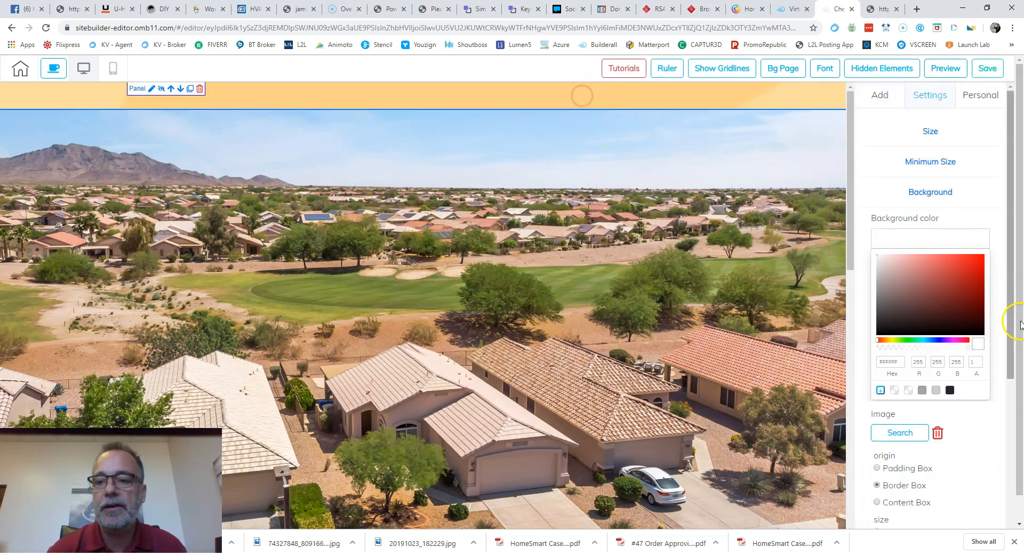
click(938, 432)
click(601, 97)
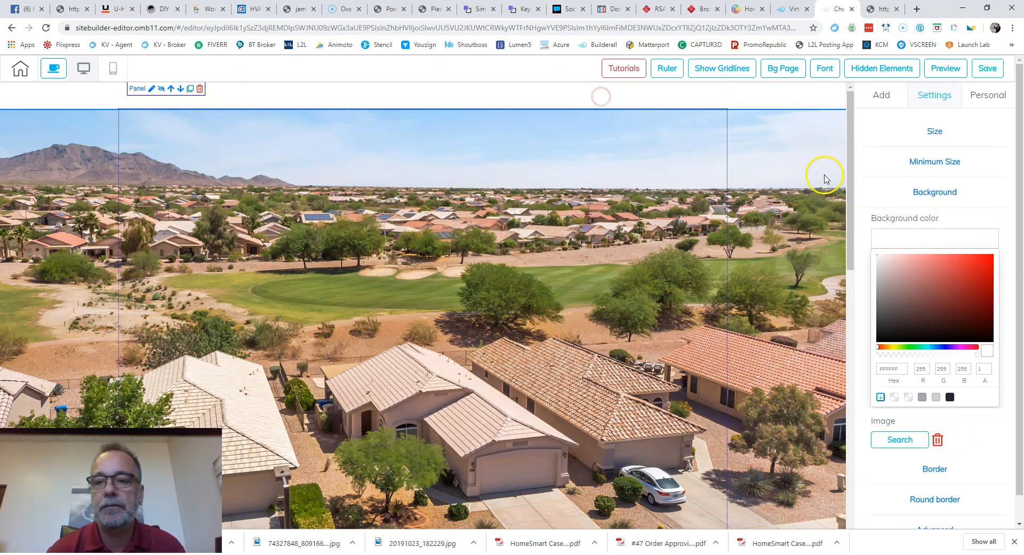
Set the header panel's background colour to the grey 919191
click(934, 193)
click(934, 193)
click(904, 240)
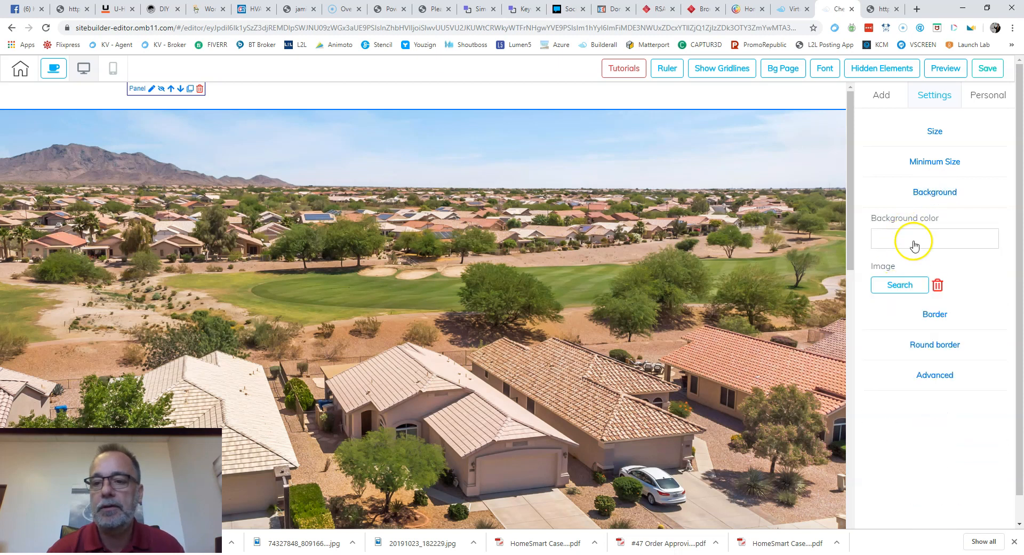
click(912, 238)
click(912, 276)
mouse_move(892, 283)
mouse_down()
mouse_move(884, 303)
mouse_move(875, 295)
mouse_up()
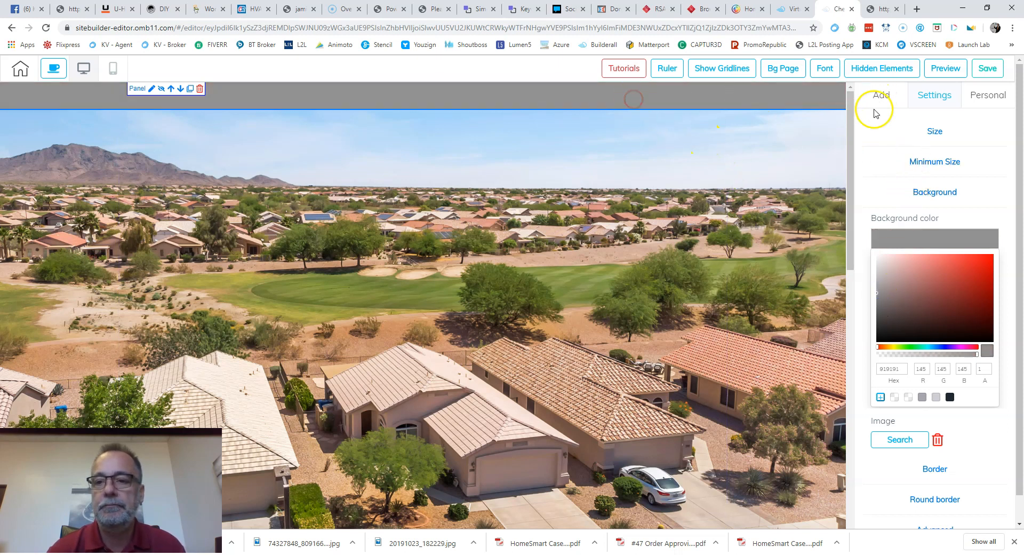
Set the header panel's height to 150
click(931, 132)
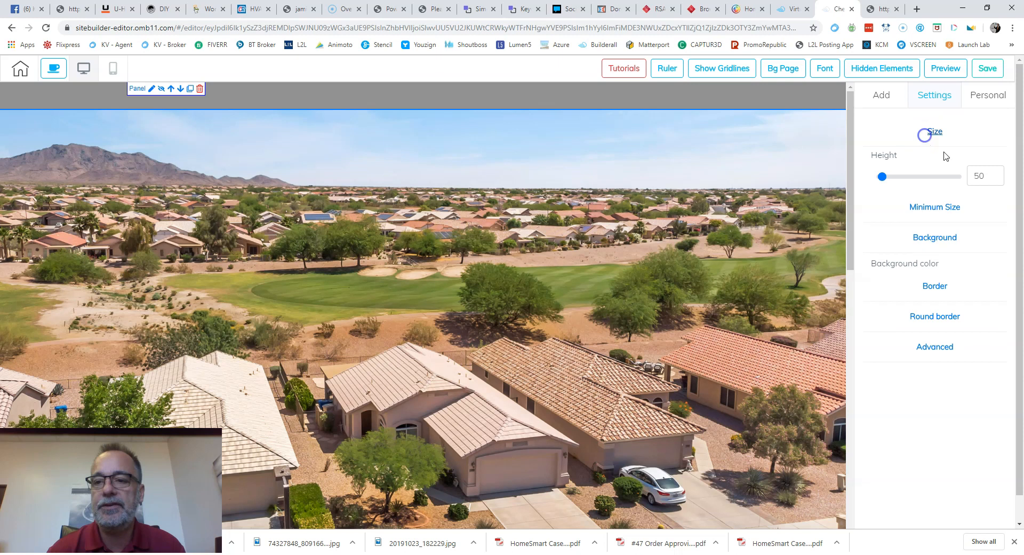
click(988, 174)
text(15)
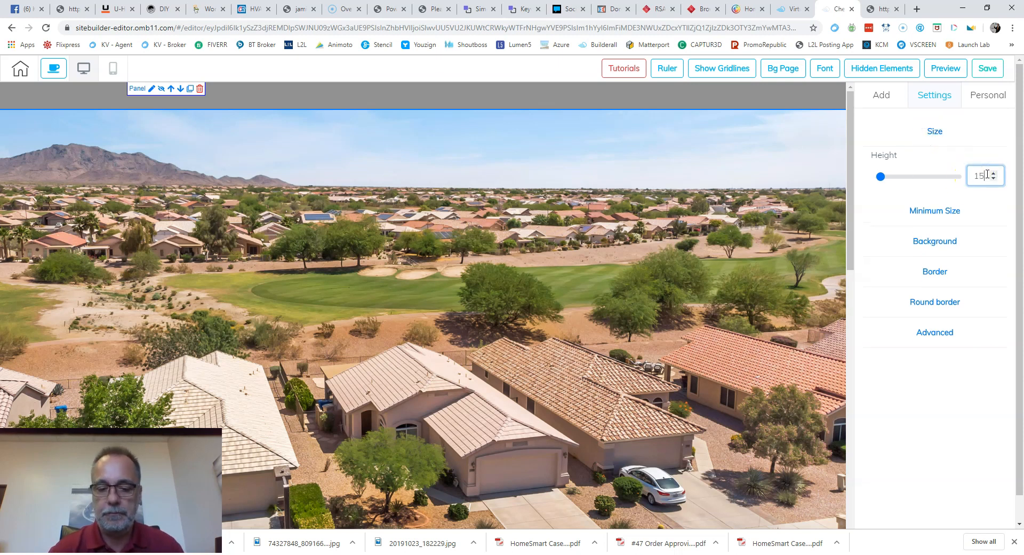
text(0)
click(781, 126)
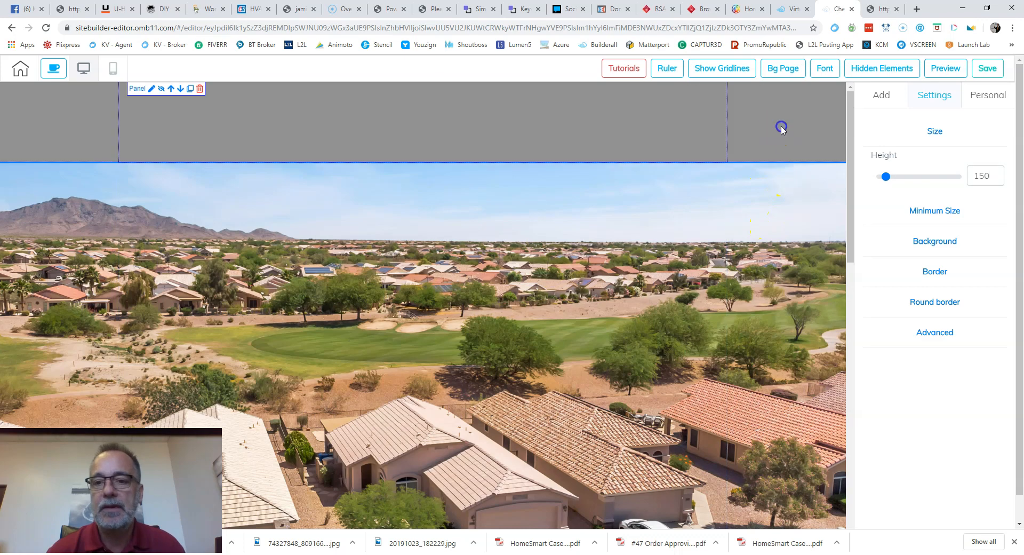
Review the example page from header to footer, checking its banner, button section and footer layout, and return to the editor
click(885, 9)
scroll(937, 108, up, 10)
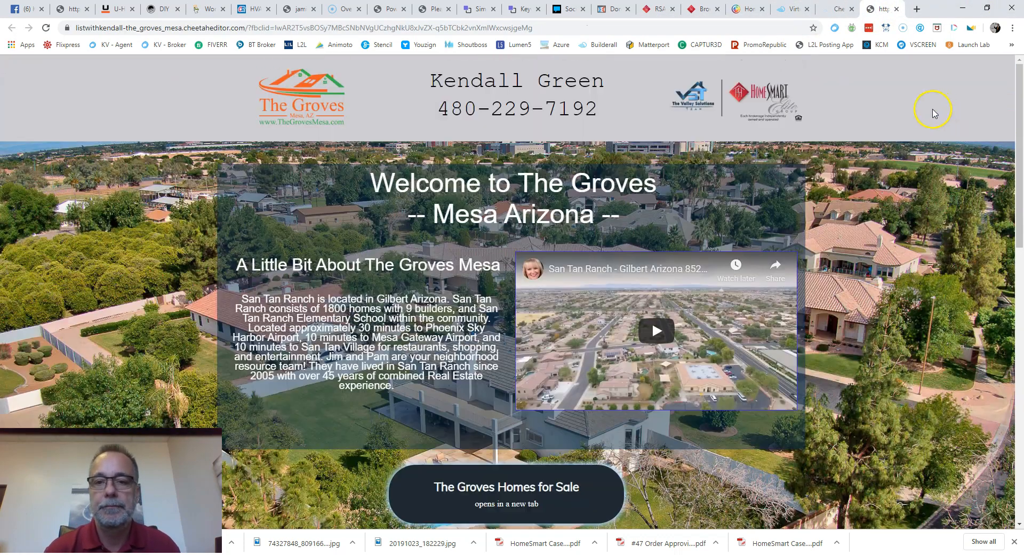
scroll(953, 154, down, 10)
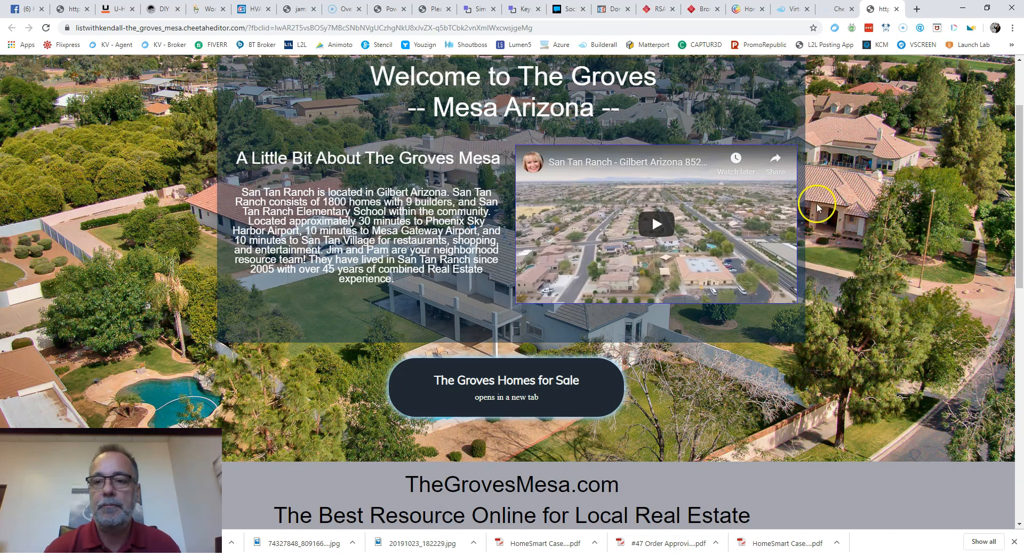
scroll(875, 221, down, 6)
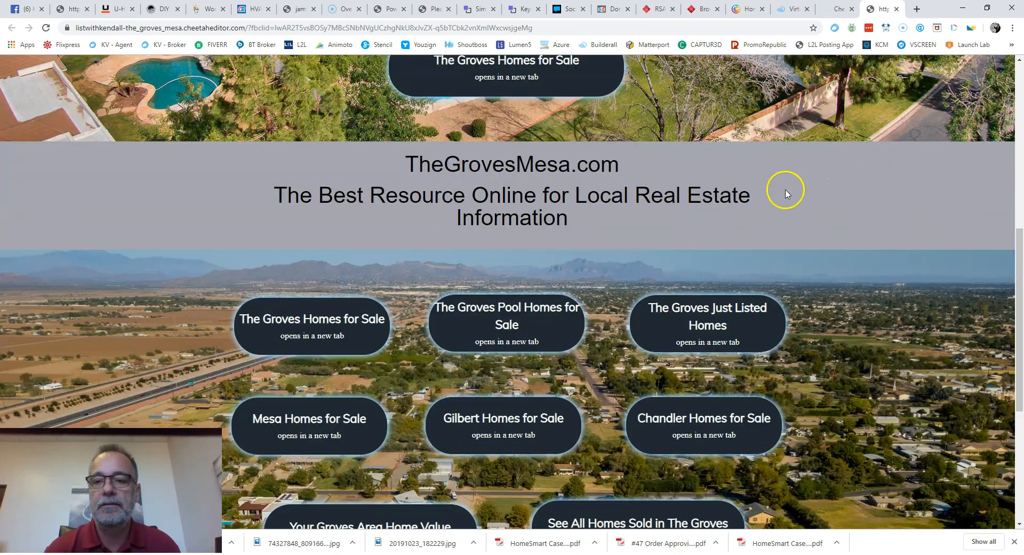
scroll(929, 207, down, 4)
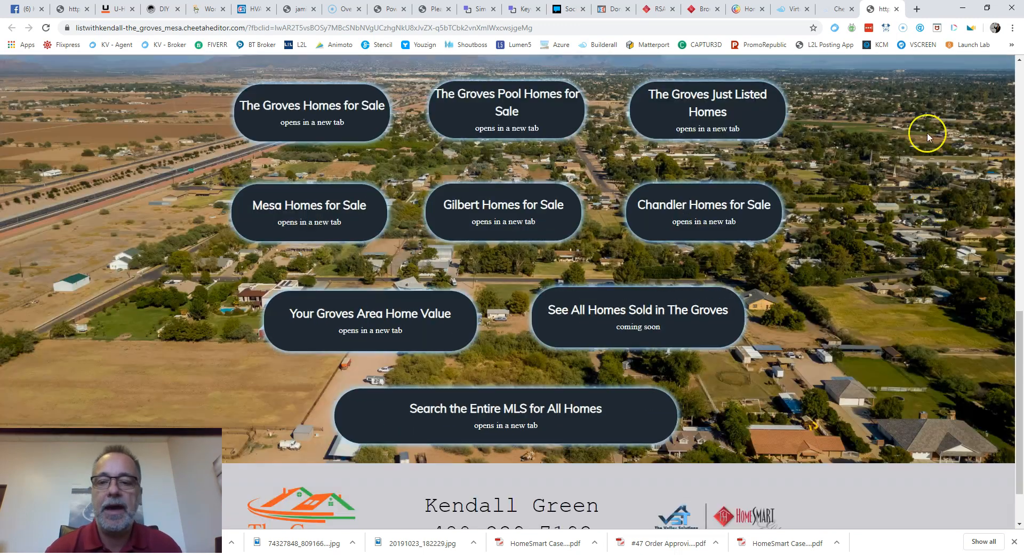
scroll(407, 423, down, 2)
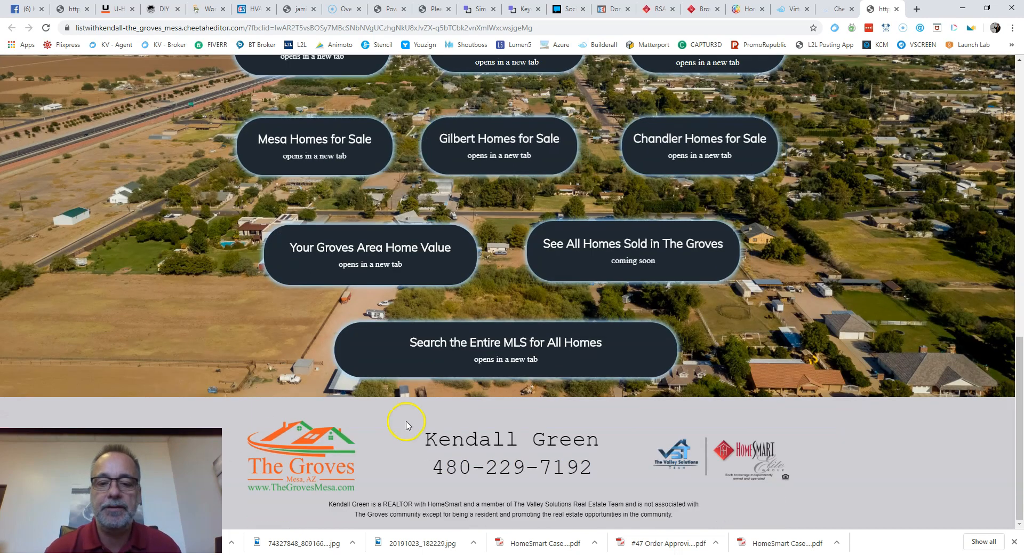
scroll(1021, 266, up, 6)
click(838, 9)
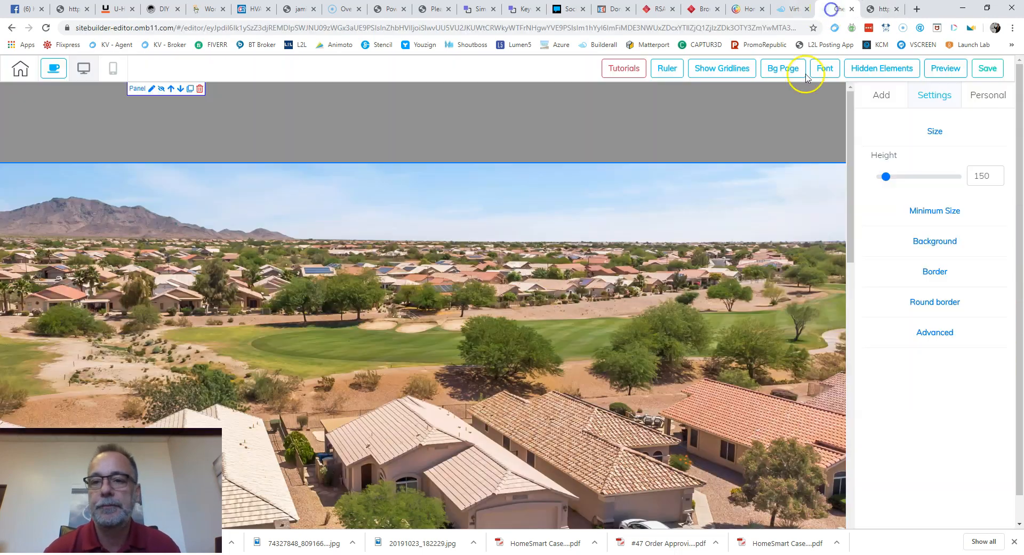
Add a placeholder image element to the grey header panel and select it
click(879, 97)
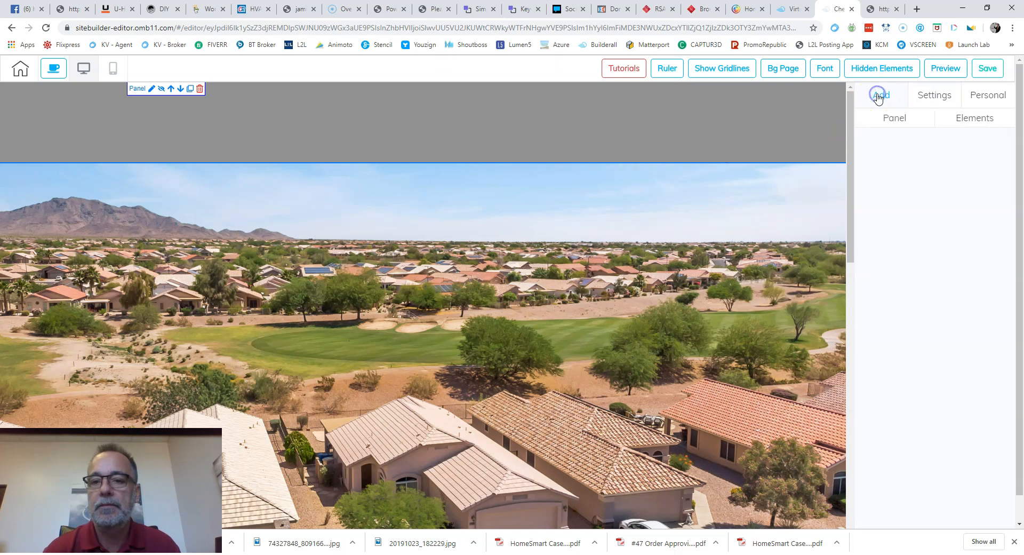
click(973, 120)
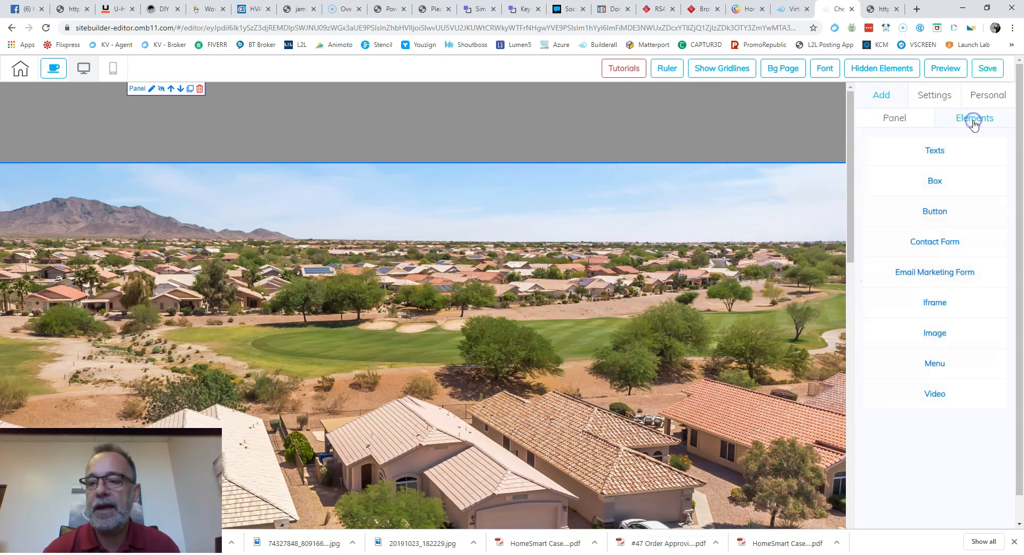
click(937, 336)
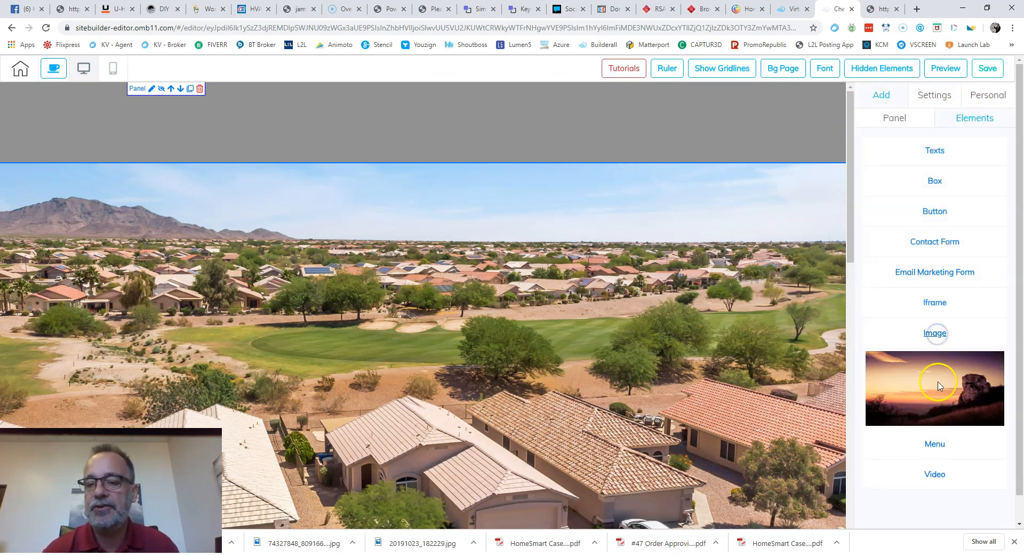
drag(937, 384, 482, 139)
click(518, 138)
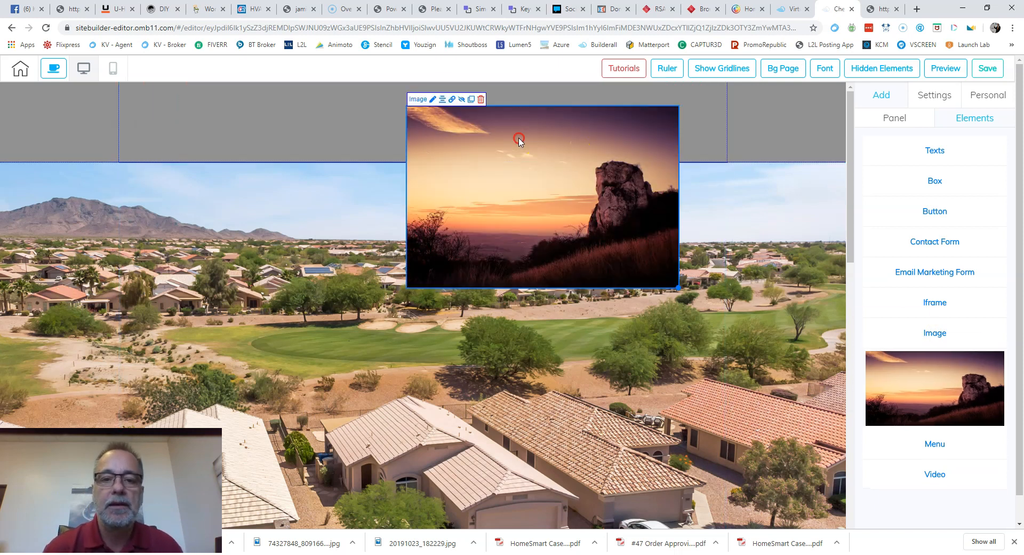
Replace the header's placeholder image with the Sunland Village East logo from the image library
click(929, 133)
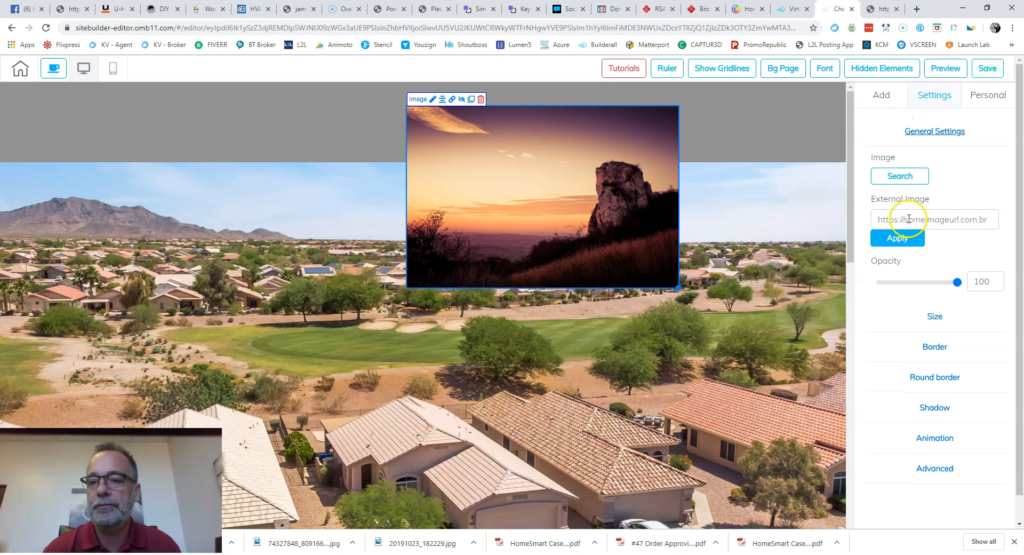
click(899, 177)
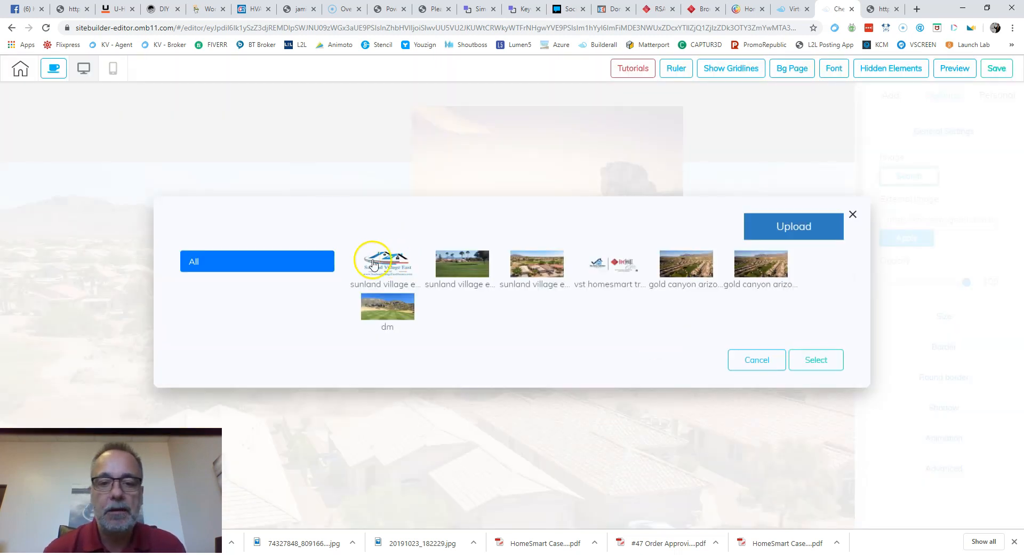
click(398, 265)
click(793, 228)
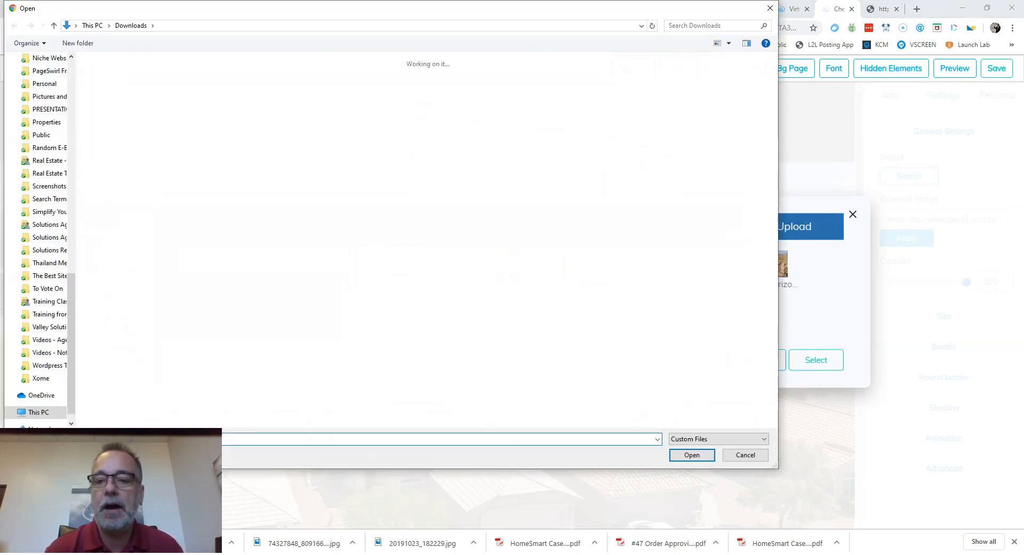
click(770, 8)
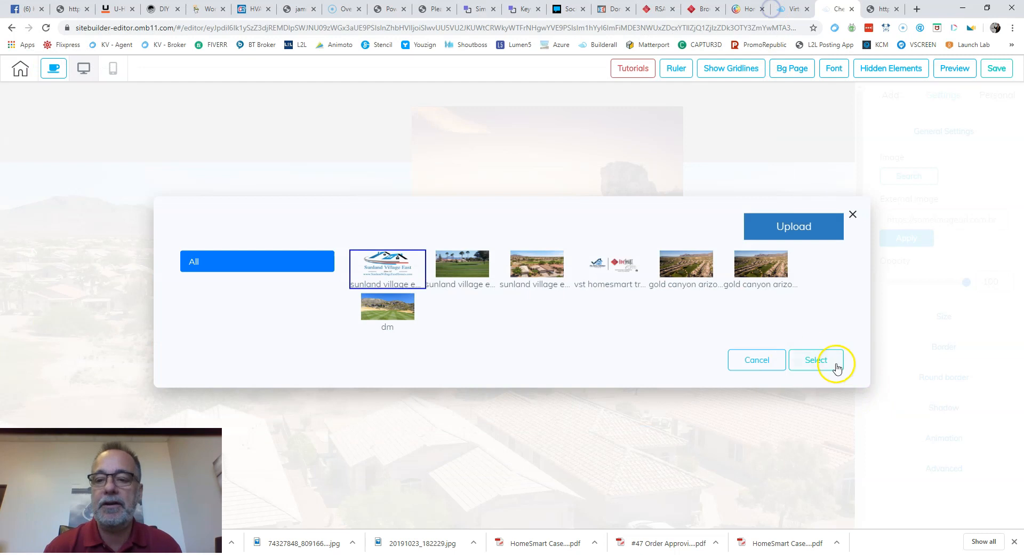
click(815, 359)
Shrink the Sunland Village East logo to fit the header's height and move it to the header's left end
click(528, 211)
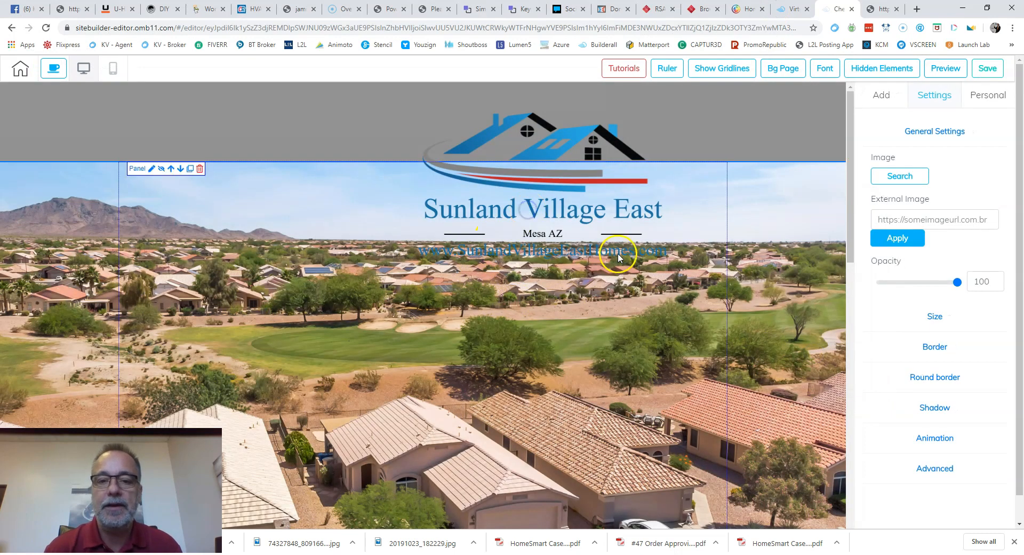
drag(454, 185, 415, 187)
drag(640, 270, 489, 180)
drag(446, 133, 212, 108)
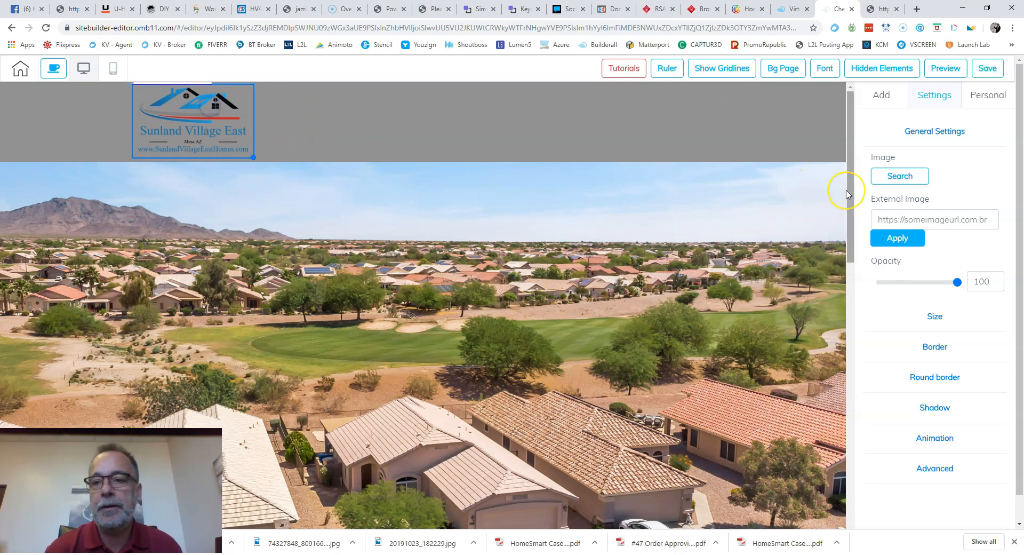
Add a second placeholder image element to the right half of the header panel
click(777, 135)
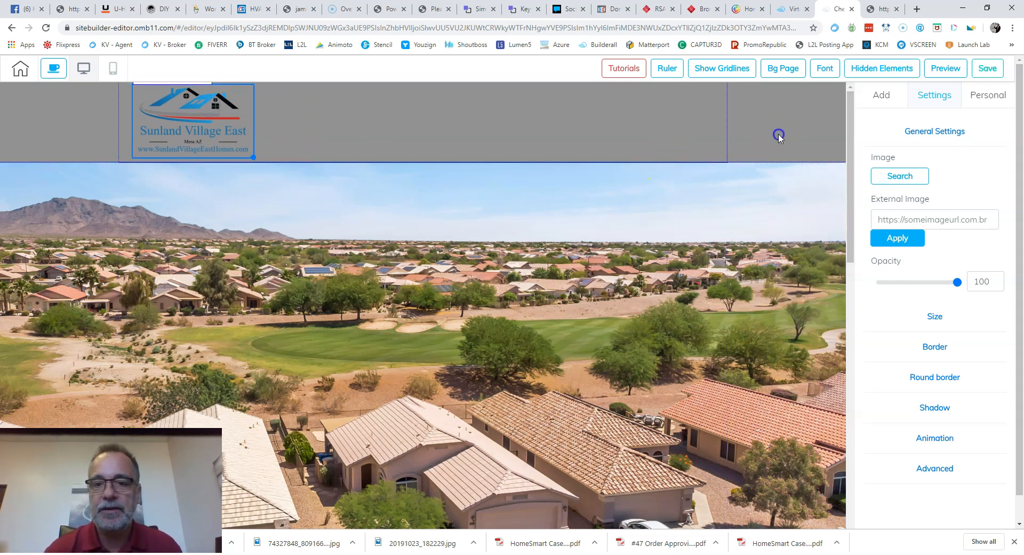
click(879, 96)
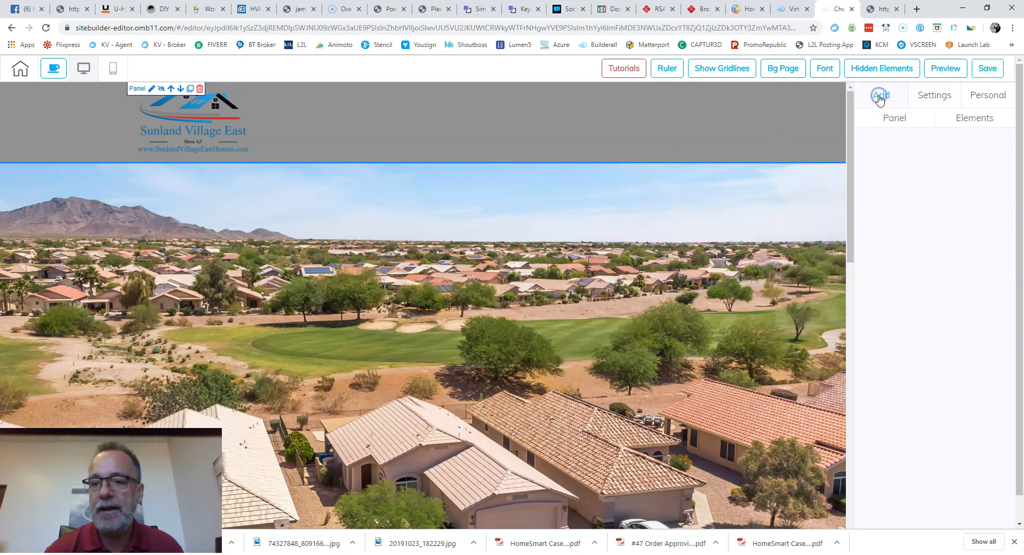
click(976, 118)
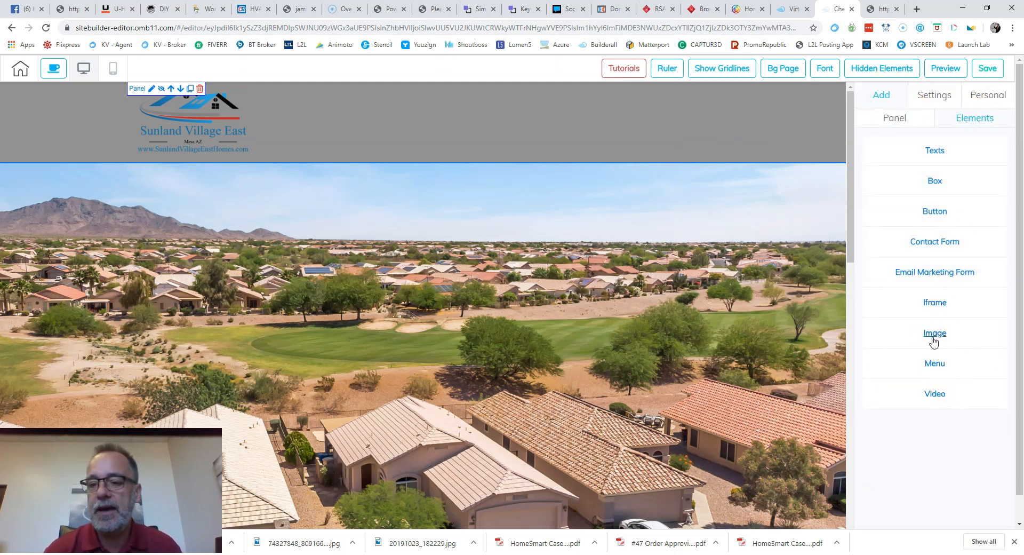
click(942, 386)
drag(943, 386, 617, 135)
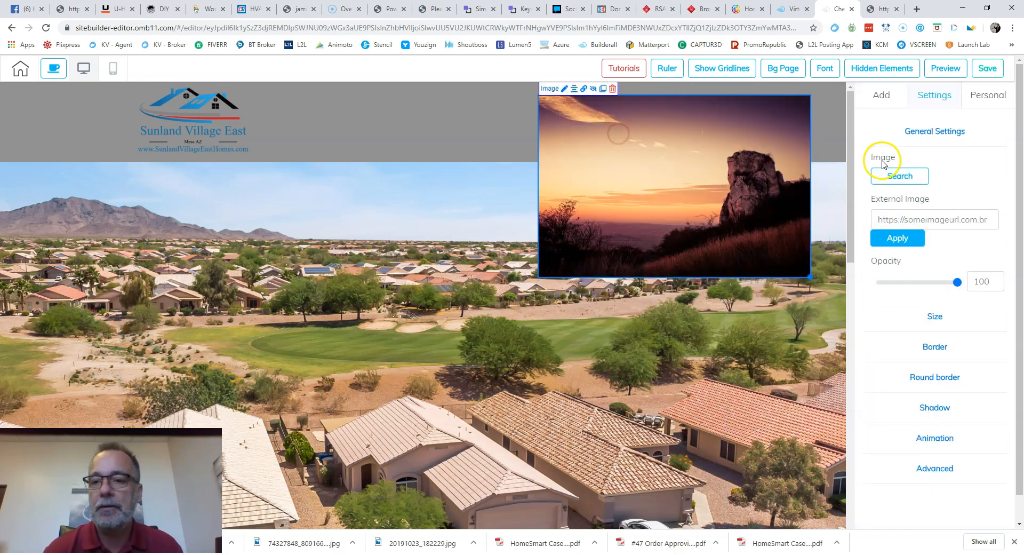
Replace the second placeholder image with the "vst homesmart" logo from the image library
click(931, 132)
click(934, 132)
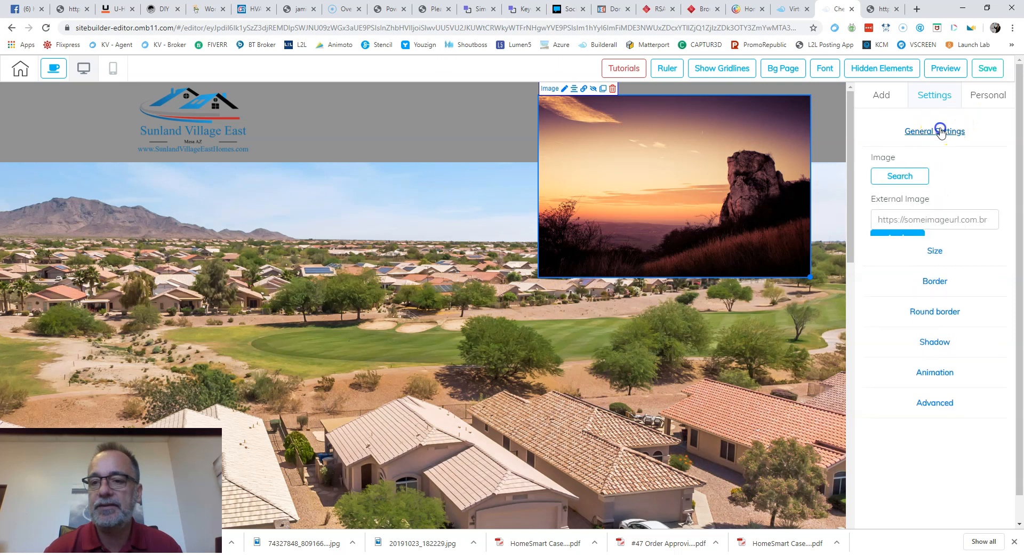
click(905, 179)
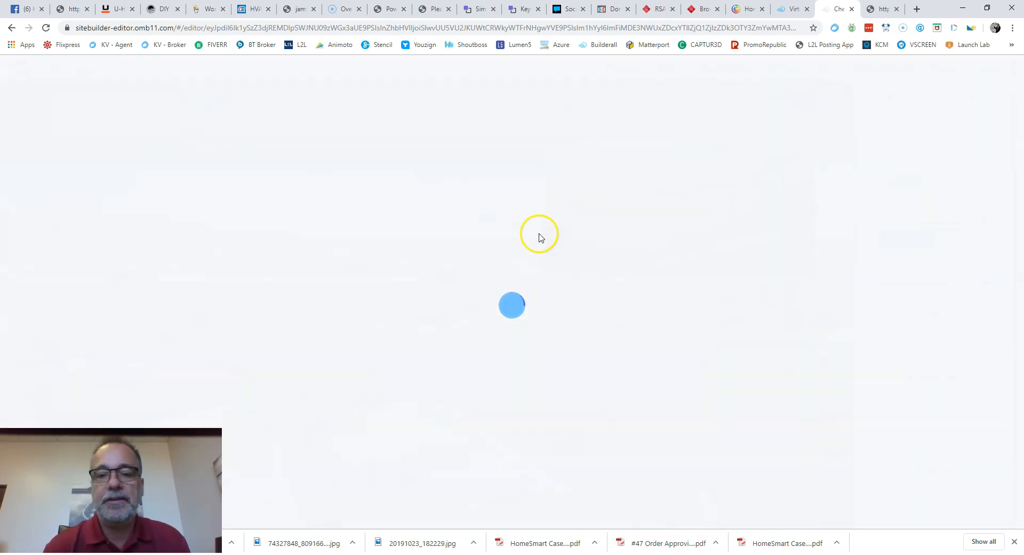
click(598, 262)
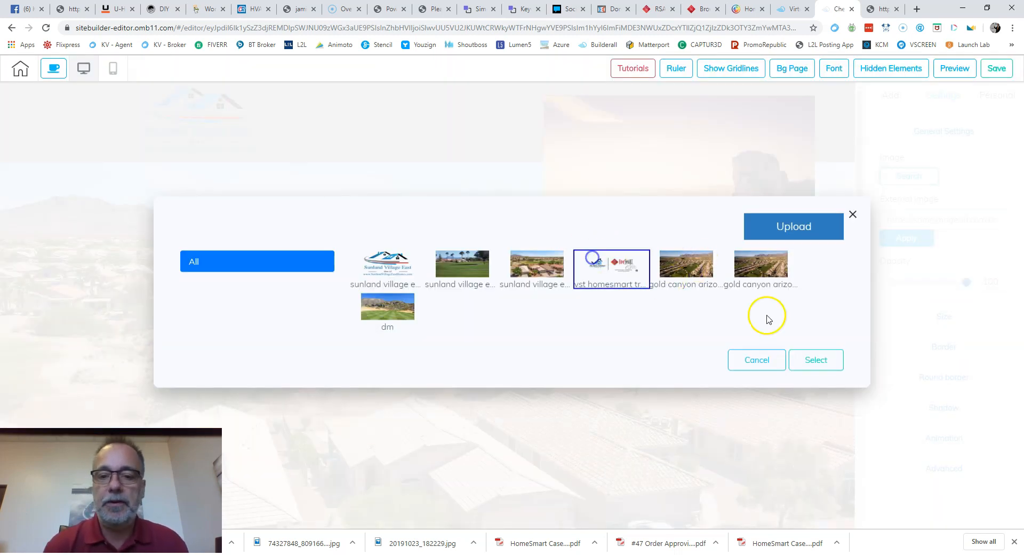
click(806, 361)
Shrink the VST HomeSmart logo to fit inside the header and place it near the header's right end
click(675, 161)
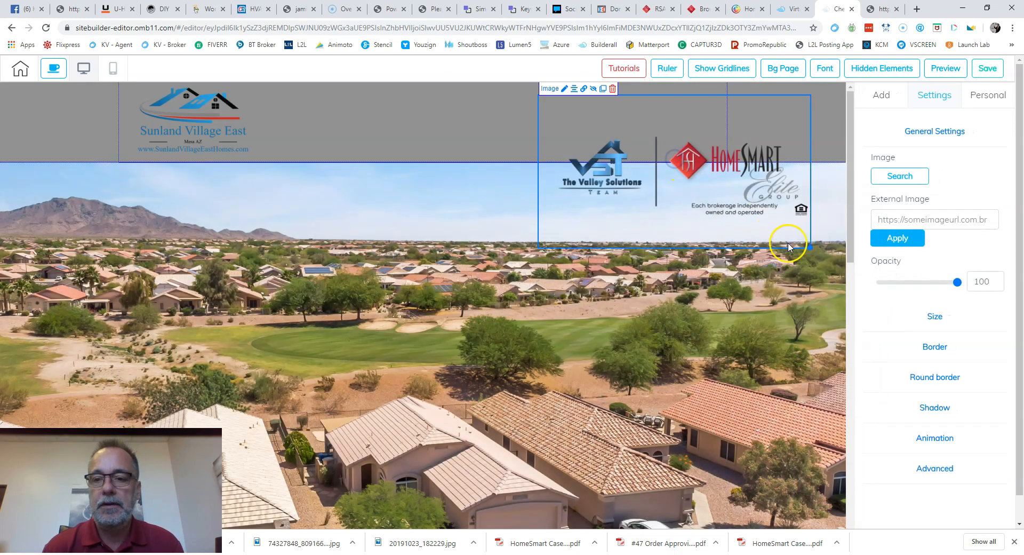
drag(810, 248, 652, 166)
drag(599, 127, 646, 124)
Show the ruler with a vertical guide at the page's centre, and shift the VST HomeSmart logo closer to the right margin
click(704, 68)
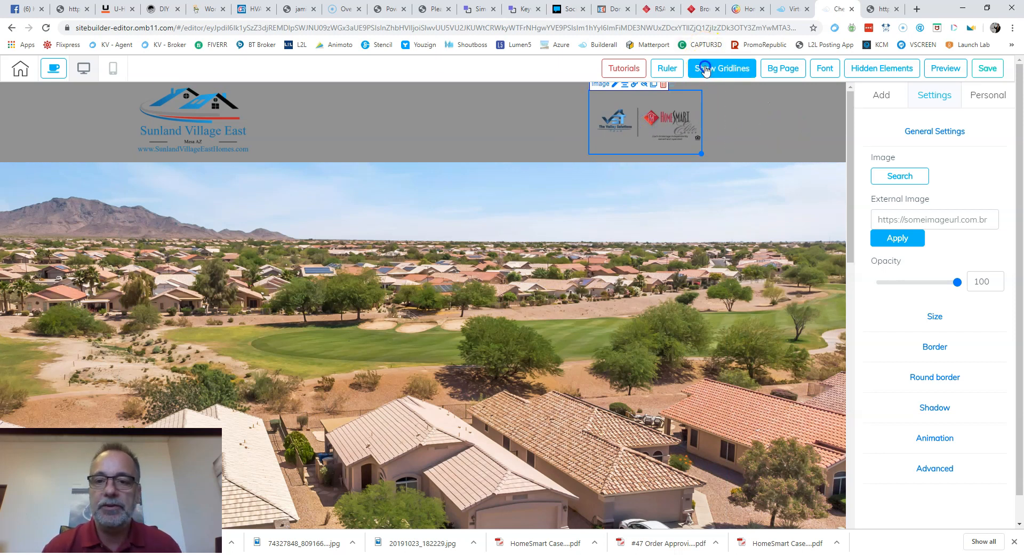
click(666, 68)
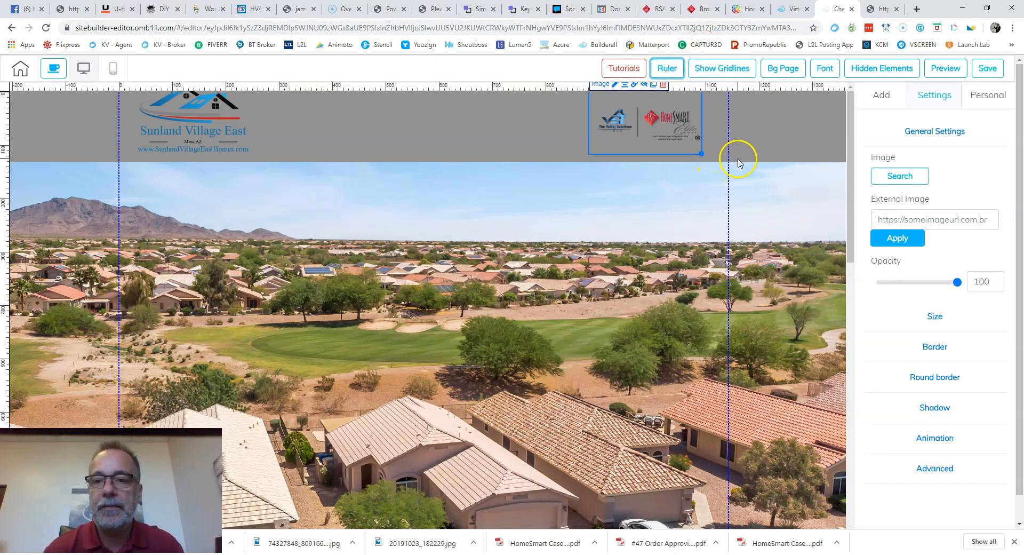
click(423, 88)
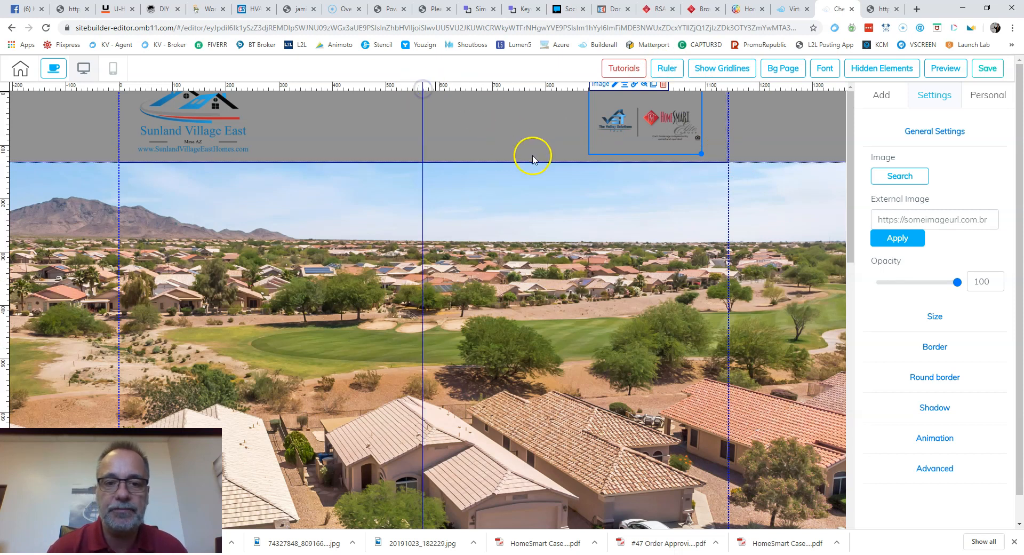
drag(675, 143, 685, 145)
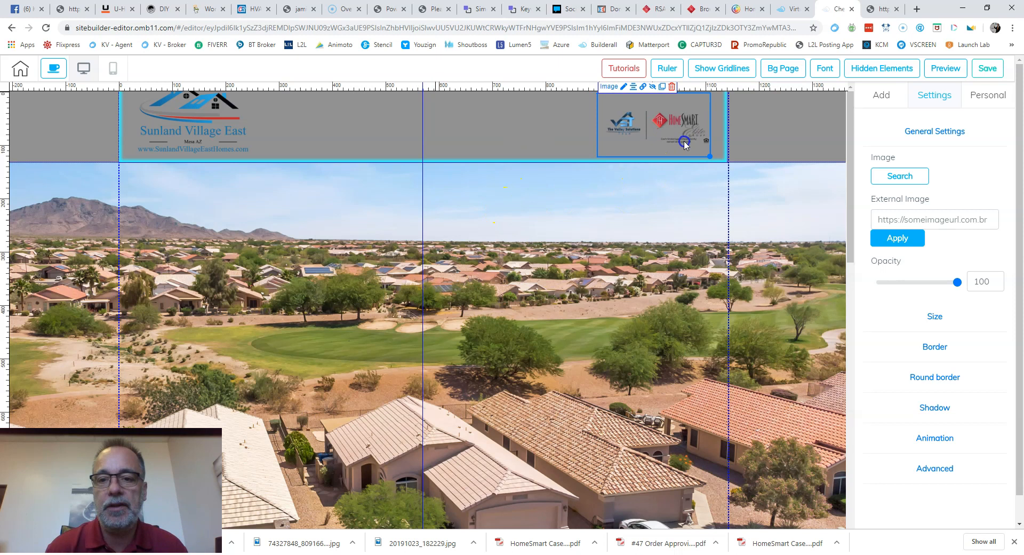
Add a video element to the aerial photo panel, with its left edge on the centre guide
click(710, 292)
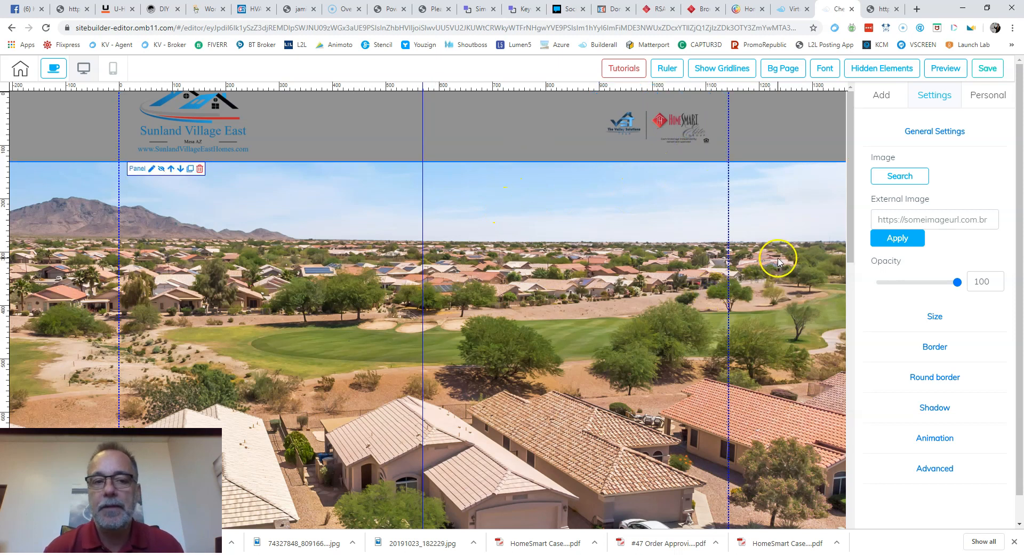
click(880, 96)
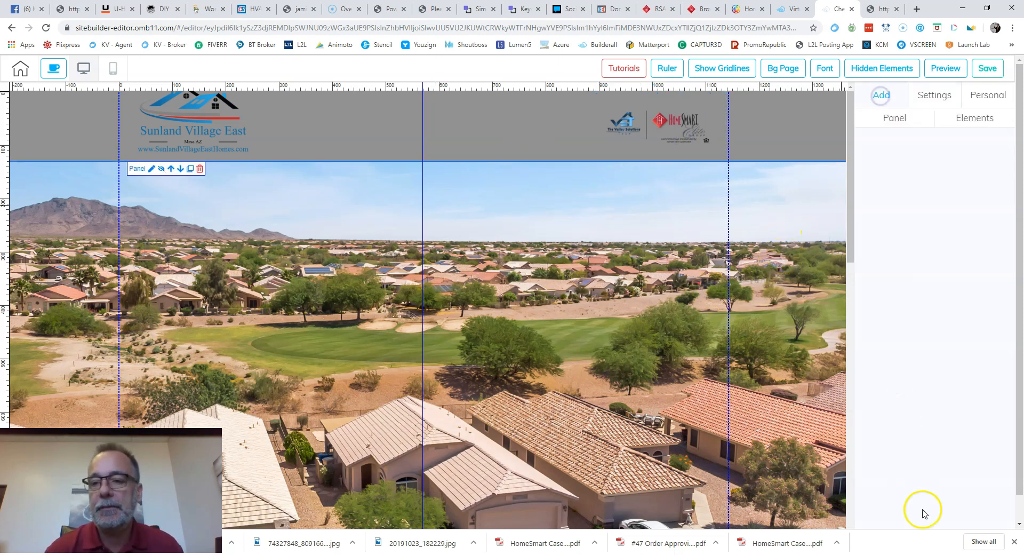
click(975, 119)
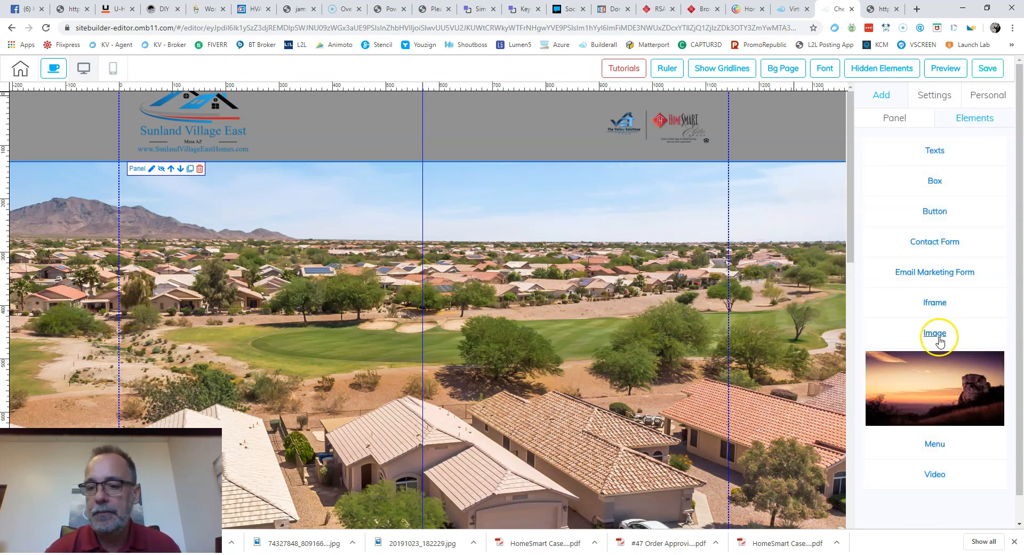
mouse_move(928, 396)
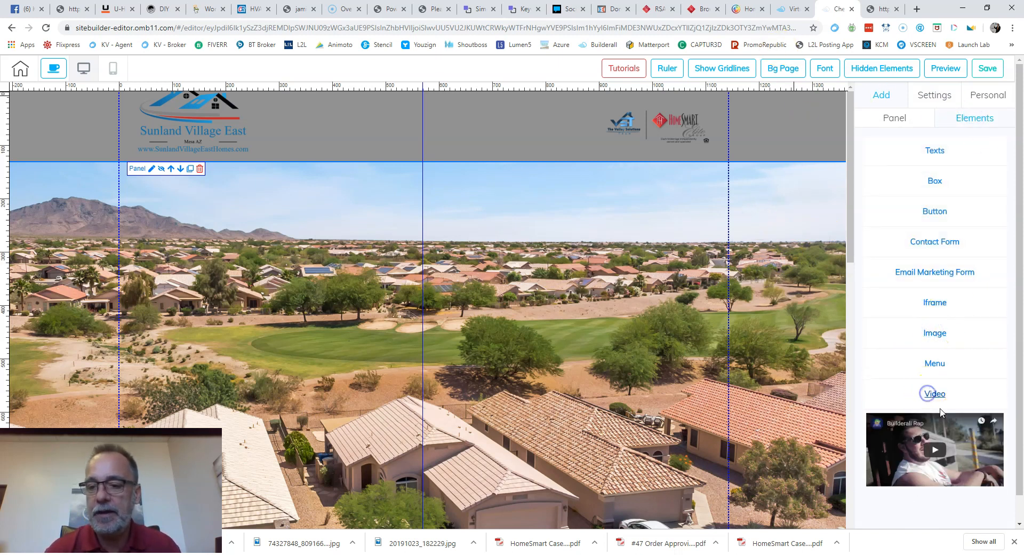
scroll(957, 446, down, 1)
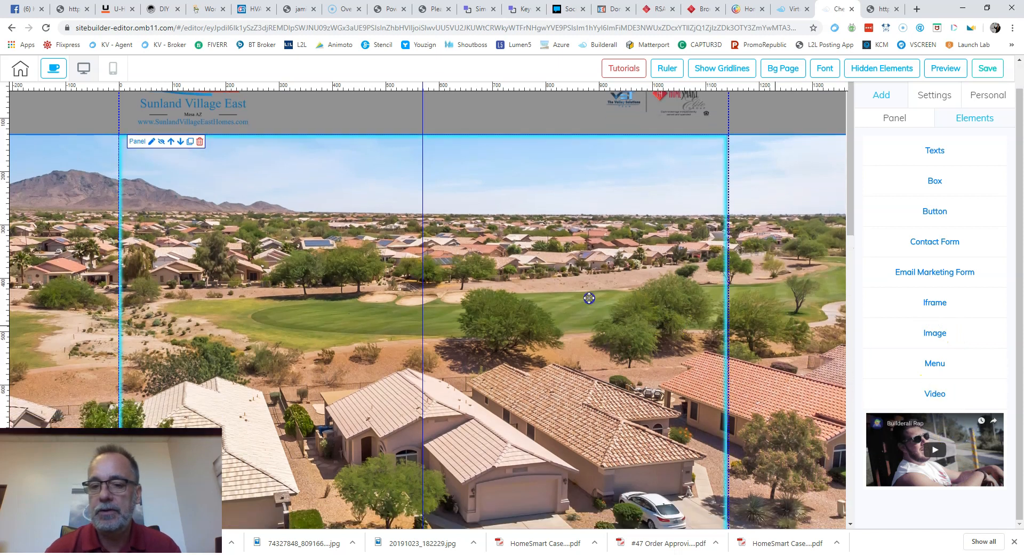
click(966, 443)
drag(634, 322, 573, 263)
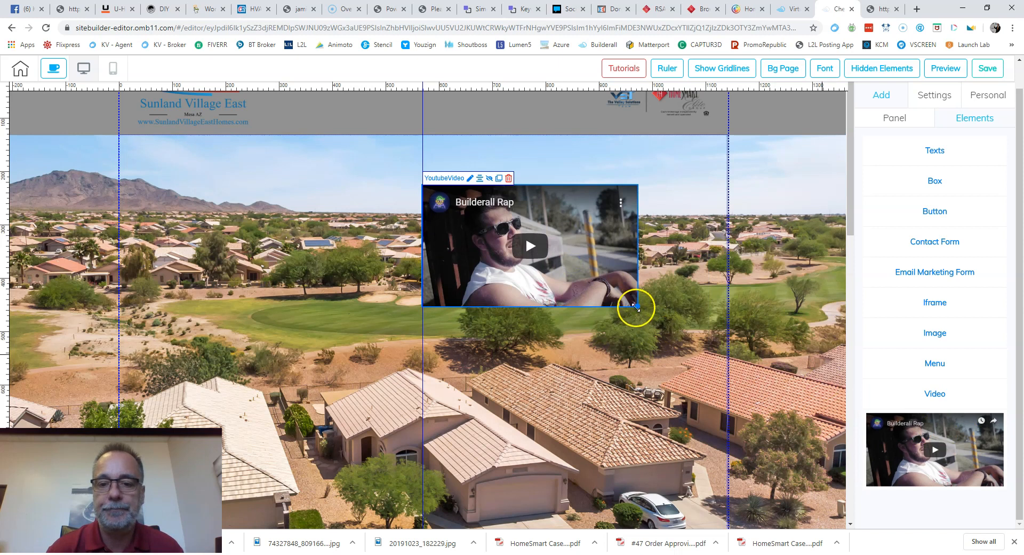
Enlarge the video to span from the centre guide almost to the right margin, and move it lower in the photo panel
drag(637, 306, 673, 358)
click(649, 319)
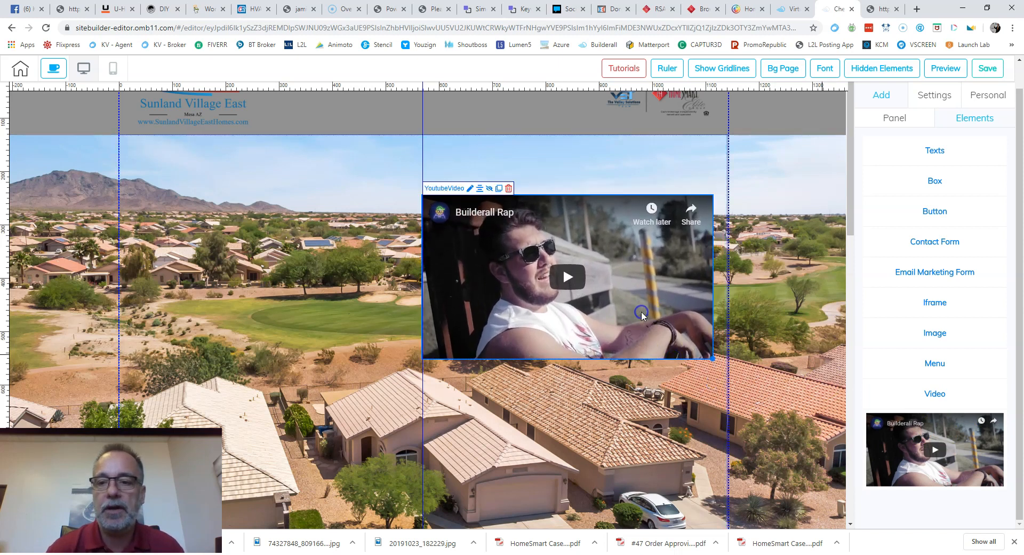
click(648, 276)
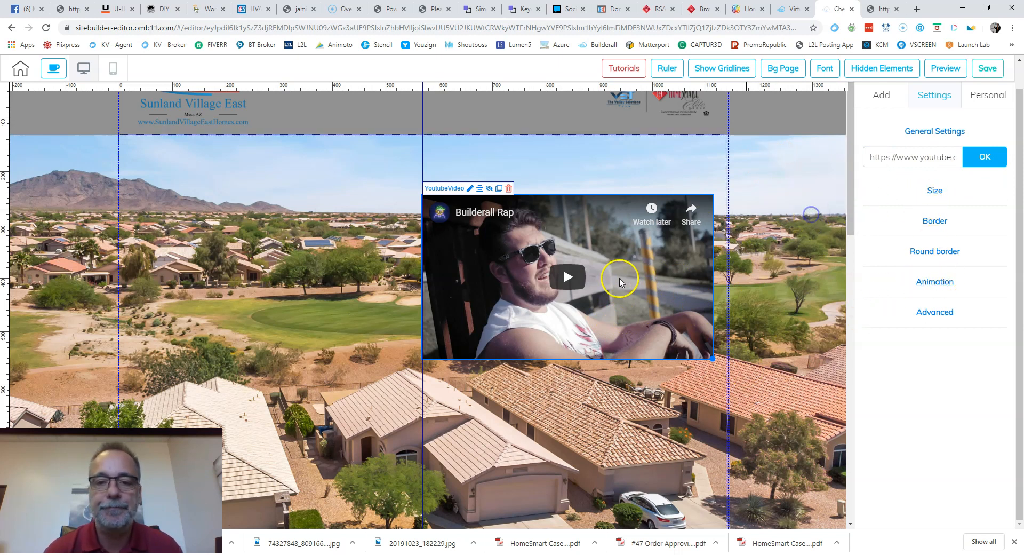
drag(636, 292, 641, 349)
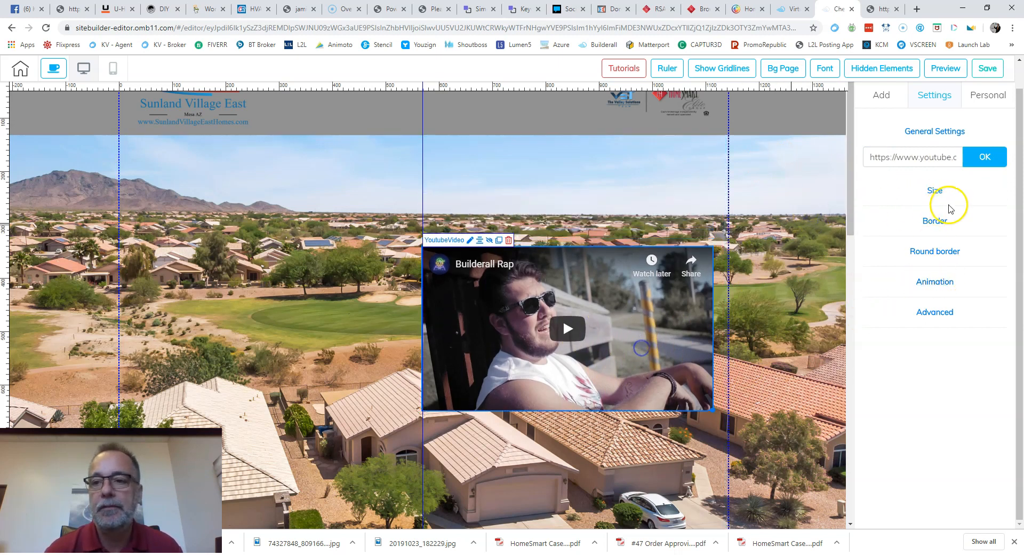
Set the page's h1 font size to 60
click(826, 66)
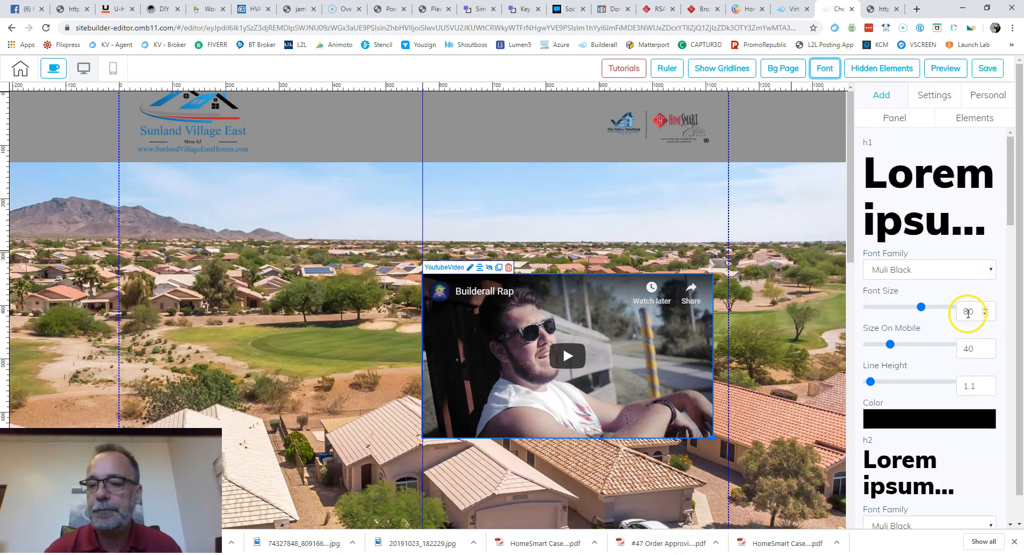
drag(923, 311, 905, 311)
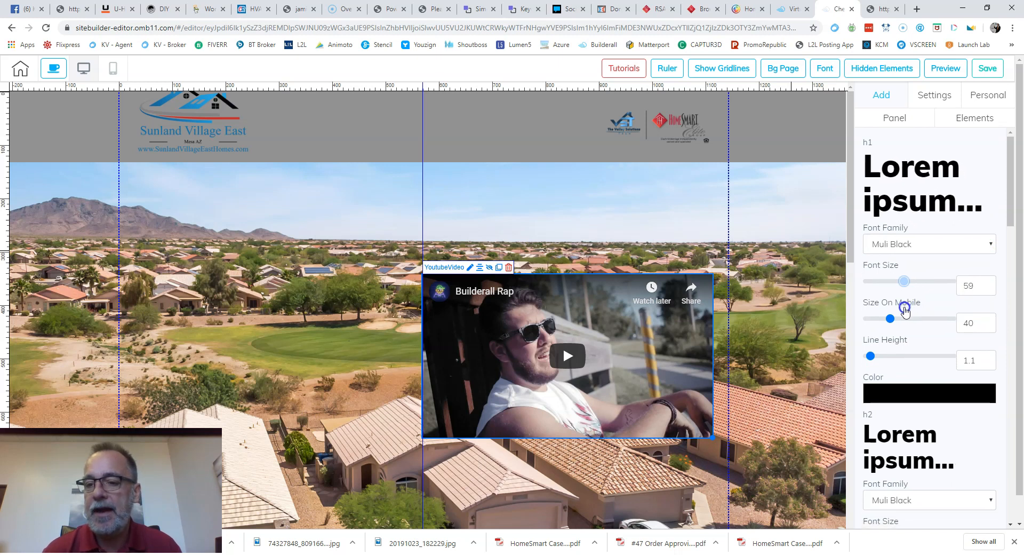
click(985, 284)
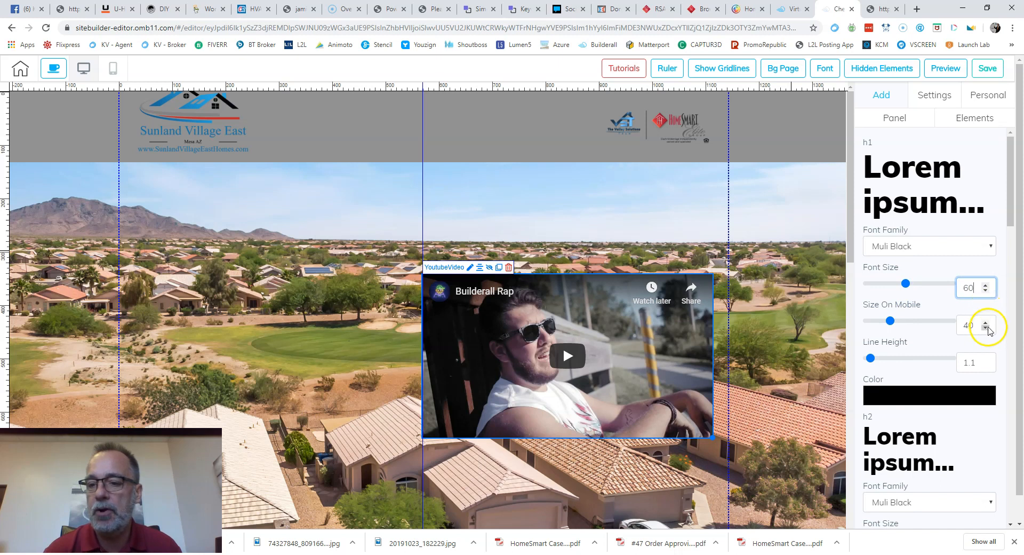
scroll(978, 320, down, 9)
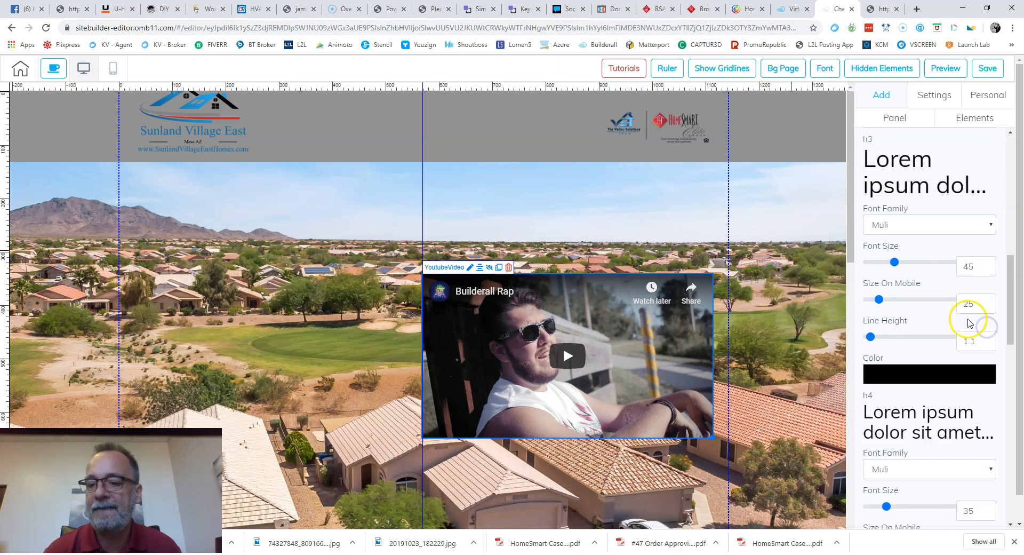
Set the font family of the h1 and h2 text styles to Arial
scroll(968, 283, down, 3)
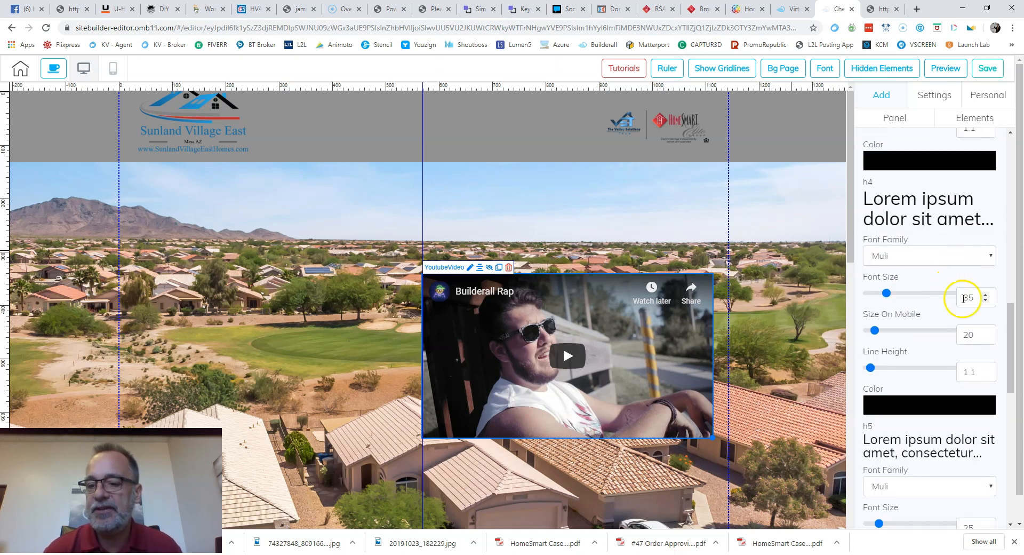
scroll(960, 341, down, 4)
scroll(934, 330, up, 12)
scroll(936, 299, up, 5)
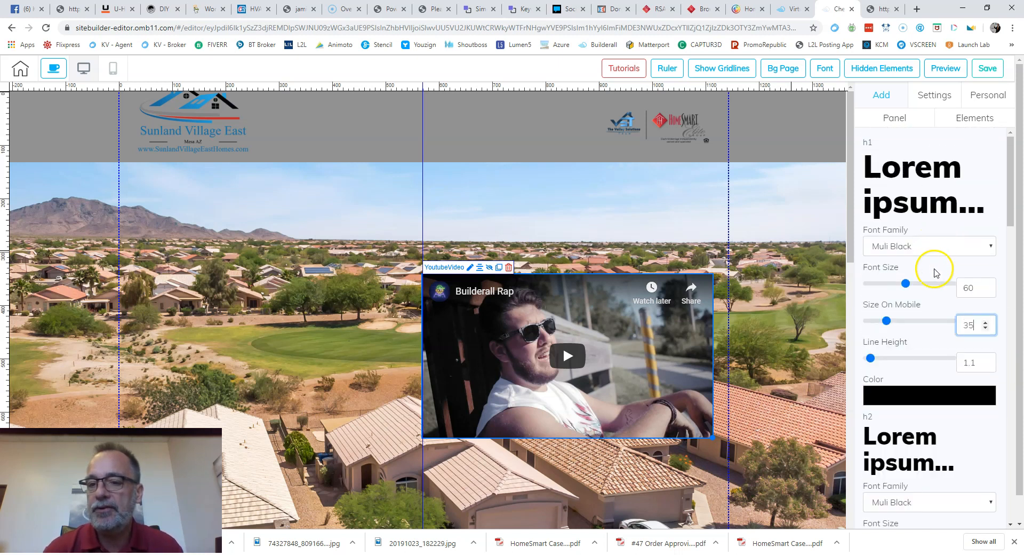
click(991, 246)
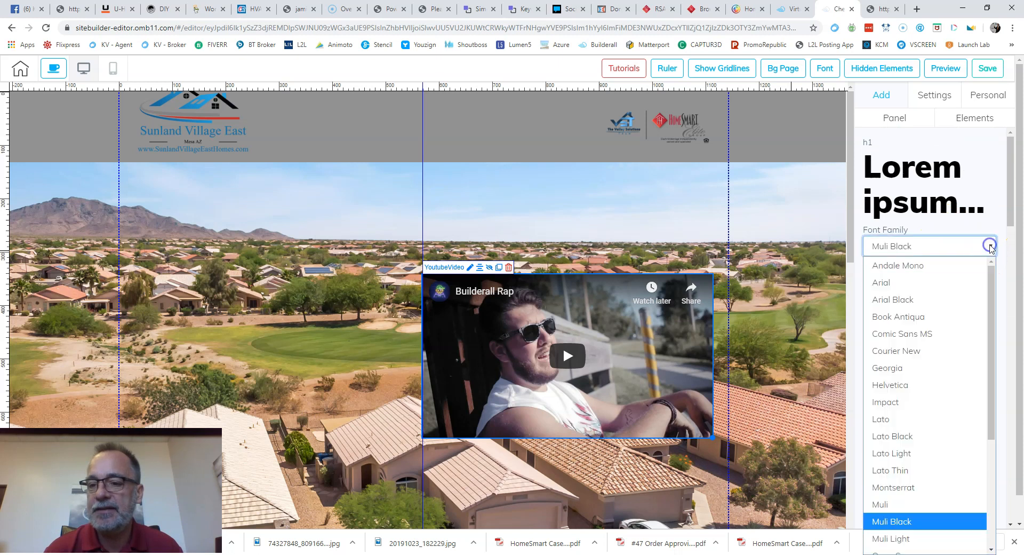
click(899, 282)
scroll(971, 240, down, 5)
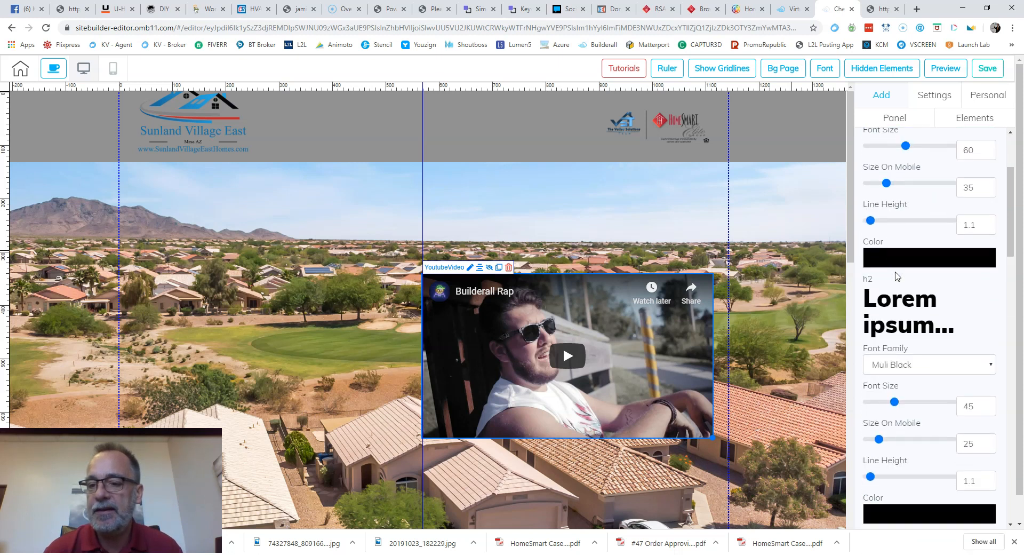
click(993, 235)
click(892, 271)
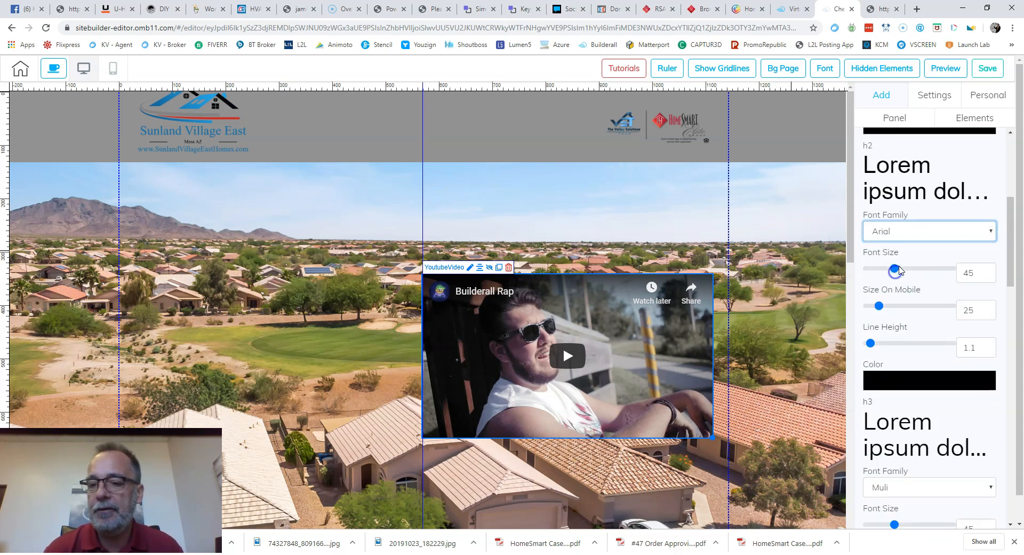
Set the font family of the h3 and h4 text styles to Arial
scroll(949, 283, down, 3)
click(989, 277)
scroll(891, 43, up, 2)
click(887, 19)
scroll(939, 221, down, 6)
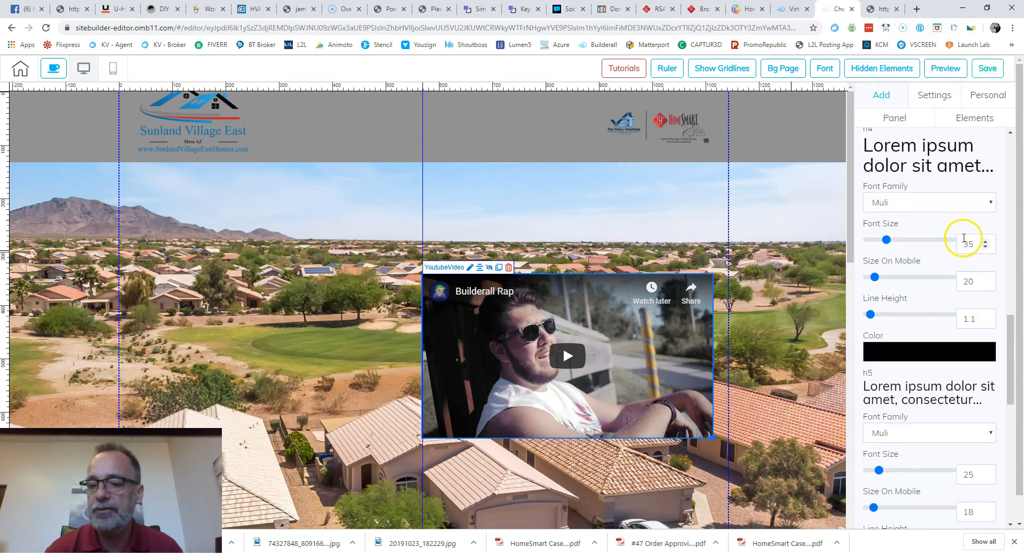
click(988, 208)
click(898, 237)
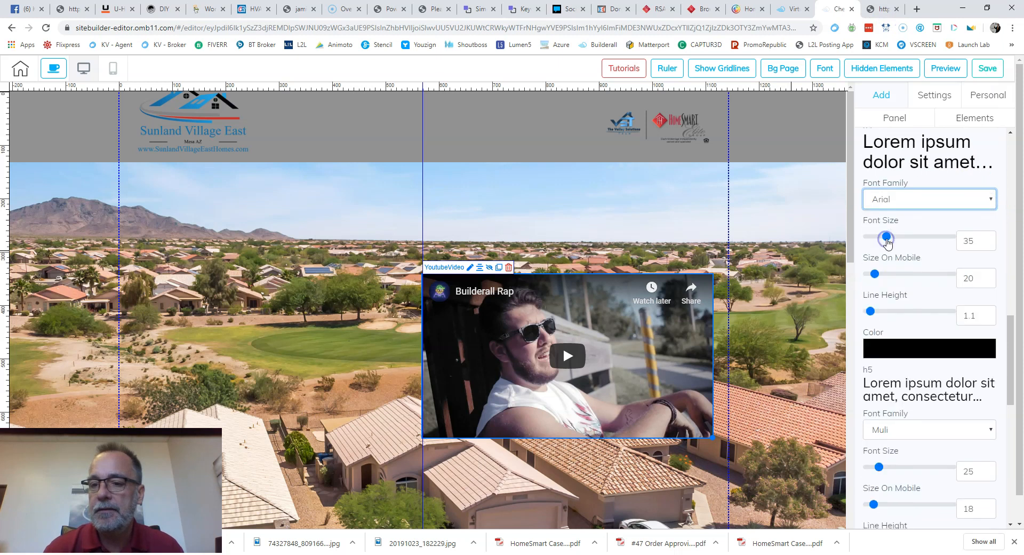
Set the font family of the h5, h6 and paragraph text styles to Arial
scroll(987, 192, down, 5)
click(992, 168)
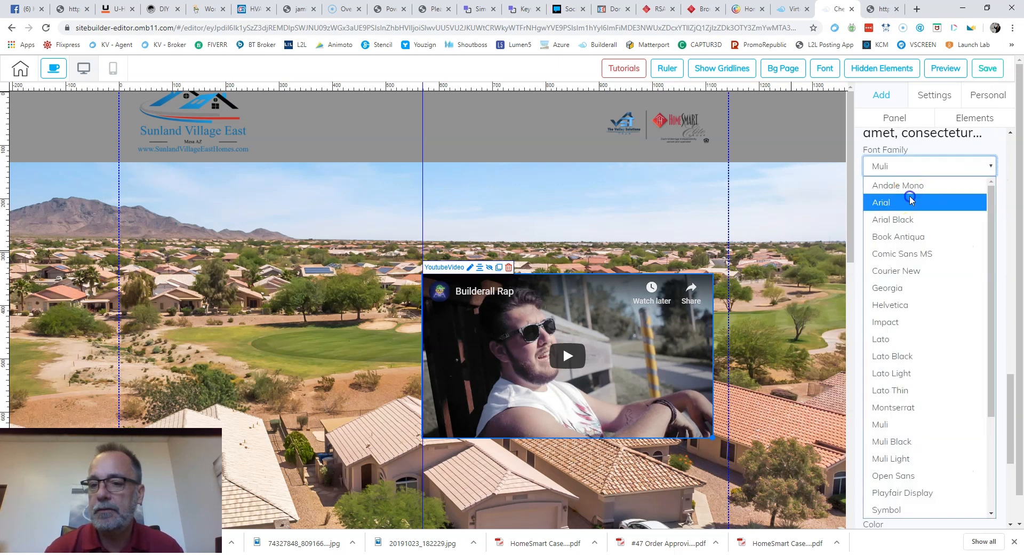
click(910, 201)
scroll(949, 256, down, 2)
scroll(986, 299, down, 1)
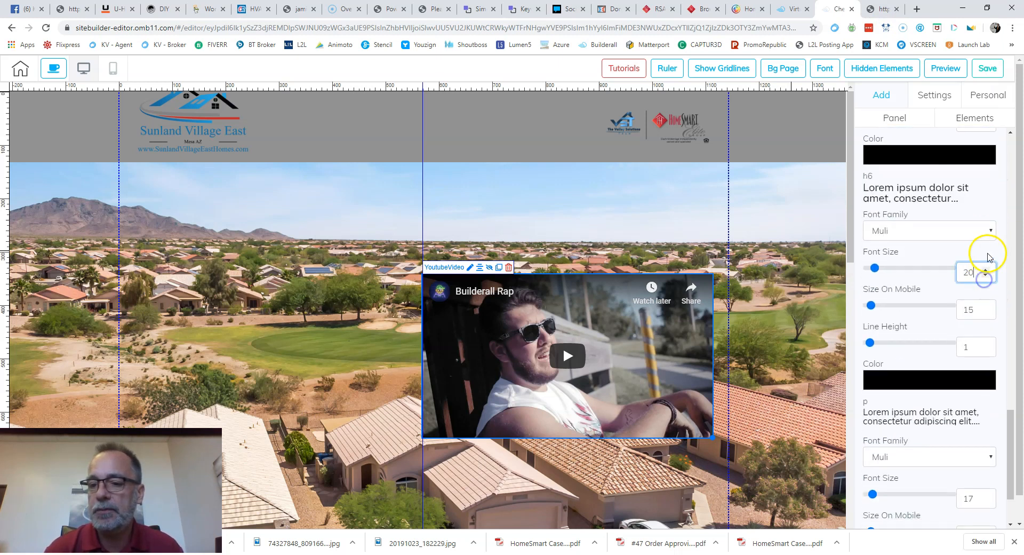
click(988, 229)
click(907, 268)
scroll(902, 270, down, 1)
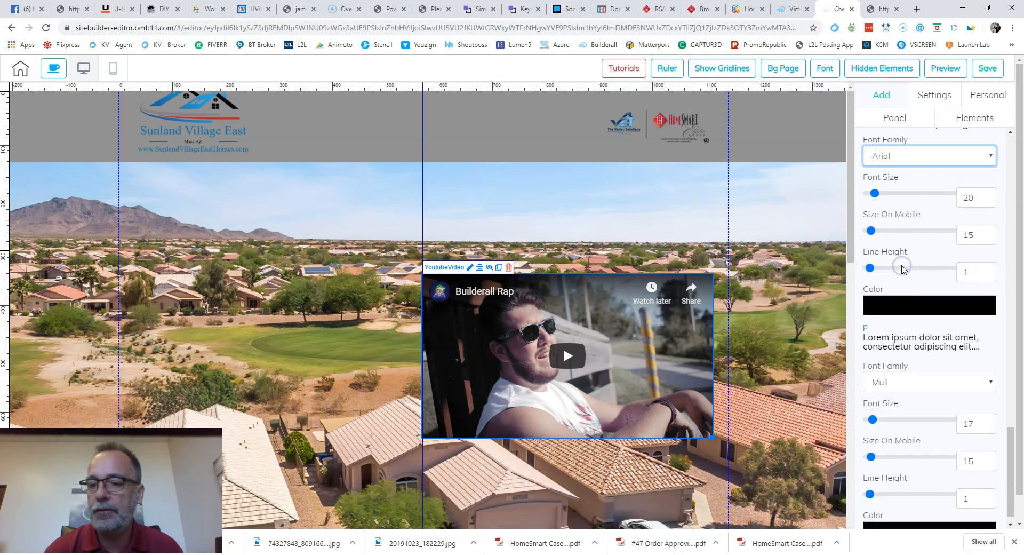
click(985, 364)
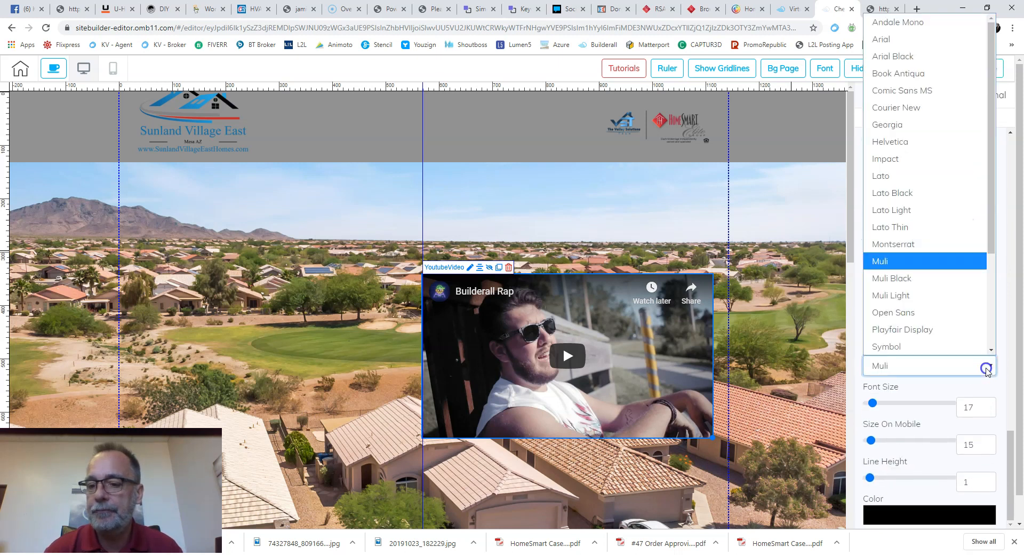
click(897, 47)
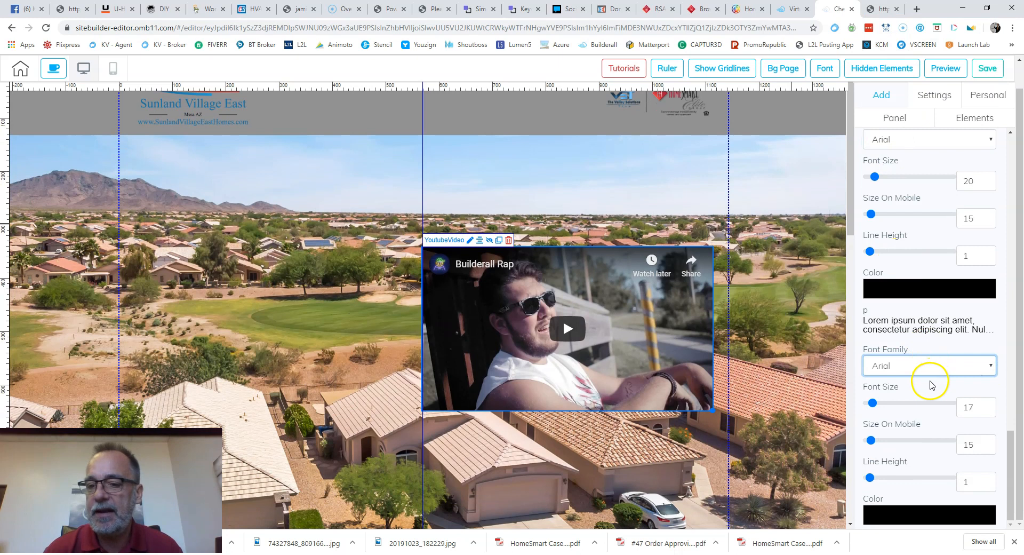
Add an H1 title text element to the sky area of the aerial photo panel, just below the header
click(795, 107)
scroll(847, 158, up, 1)
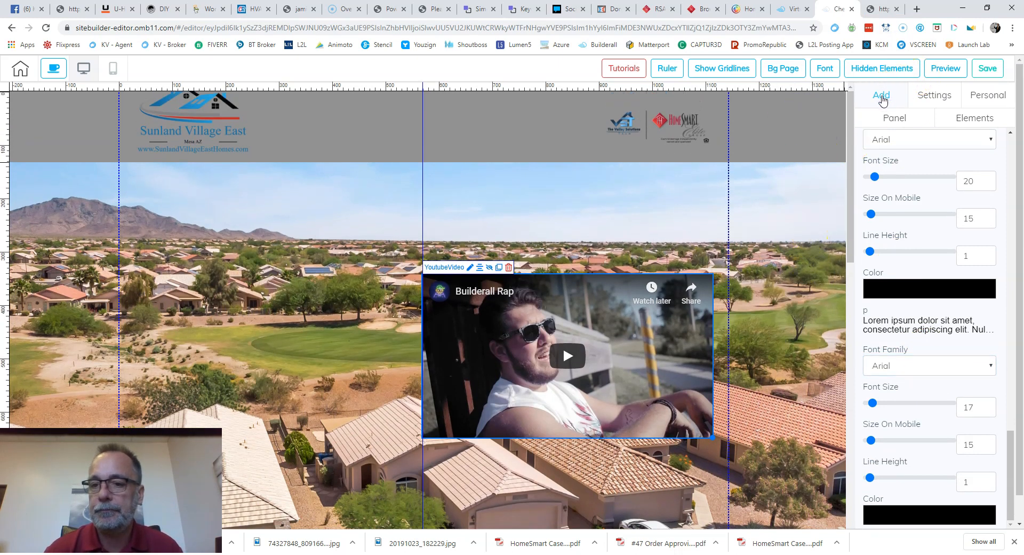
click(986, 120)
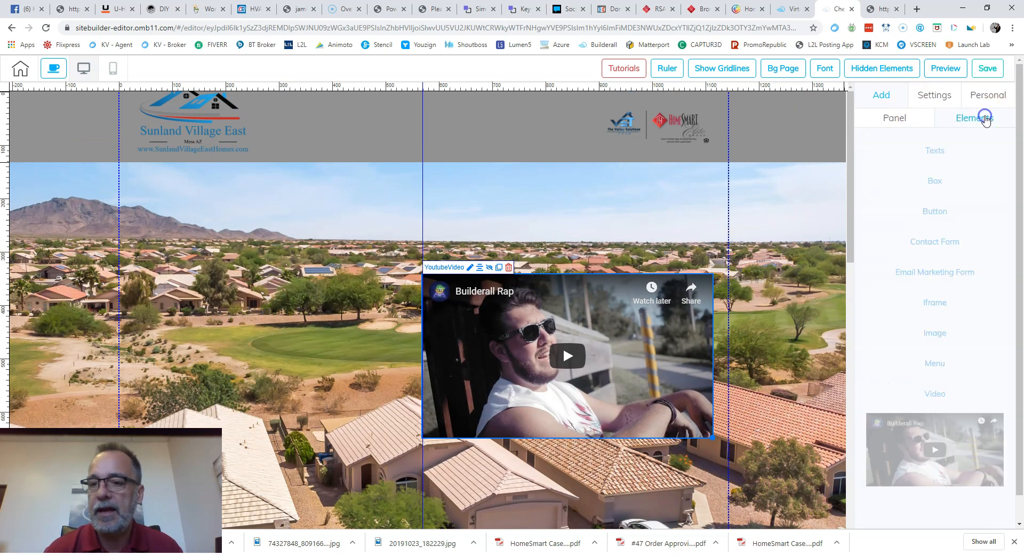
click(931, 152)
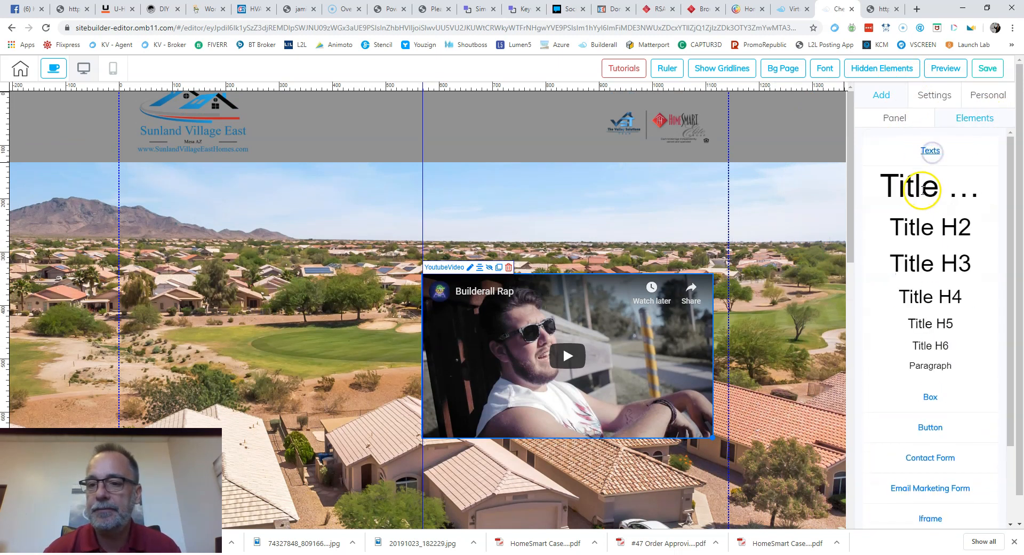
drag(918, 188, 510, 224)
drag(434, 199, 342, 209)
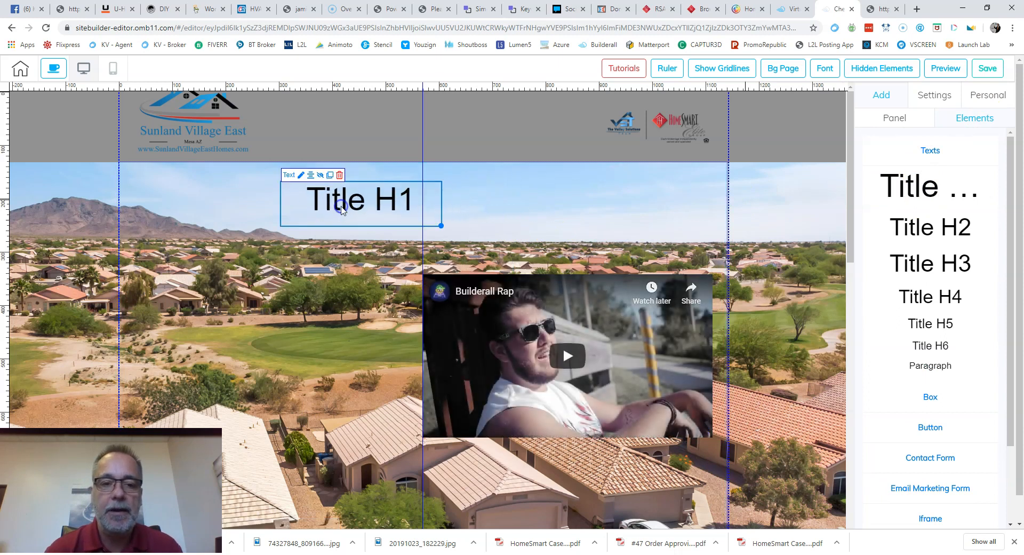
Replace the H1 title's text with "Welcome to Power Ranch" and widen its box so the heading fits on one line
double_click(341, 208)
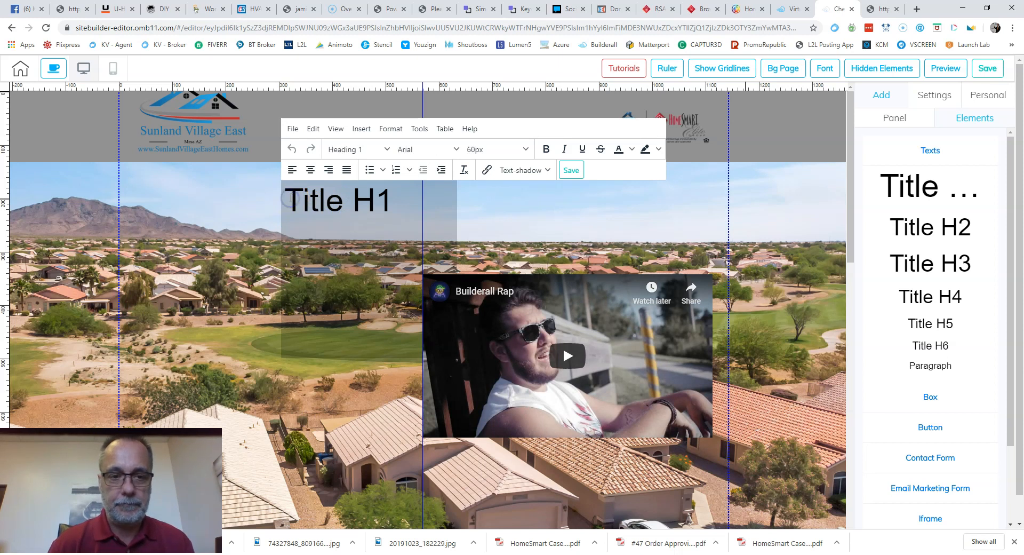
text(Welcome )
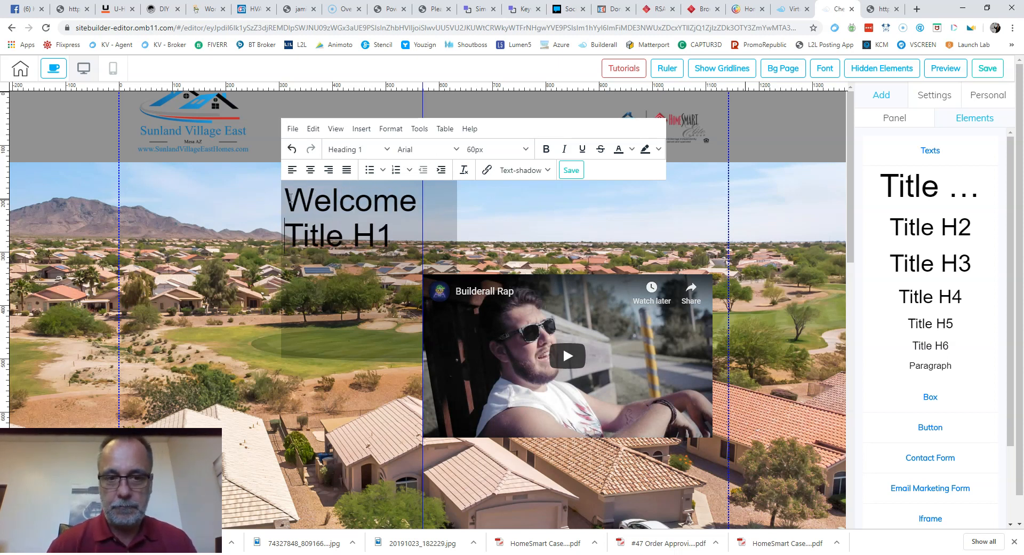
text(to Power )
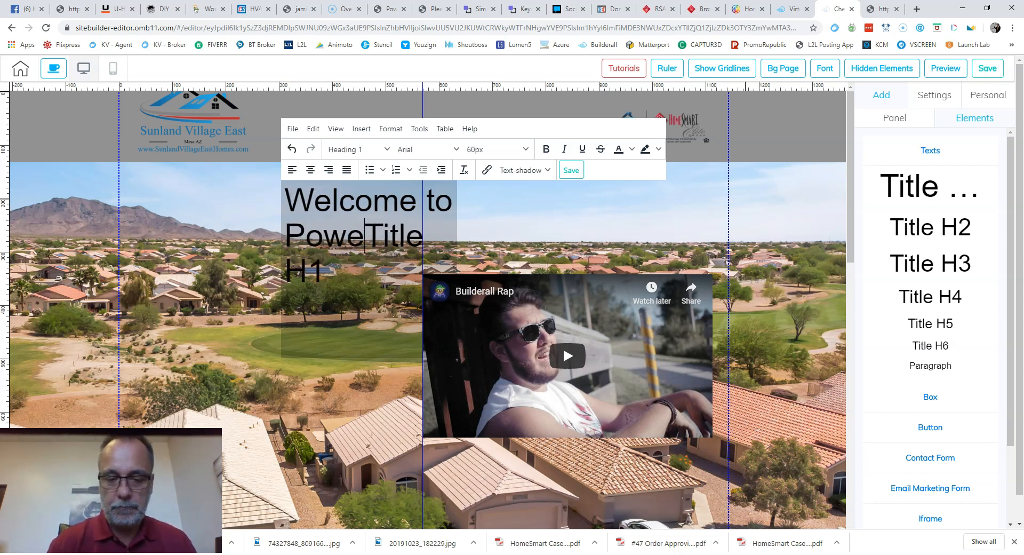
text(Ranchitle)
key(Delete)
key(Delete)
key(Delete)
key(Delete)
key(Delete)
key(Delete)
key(Delete)
key(Delete)
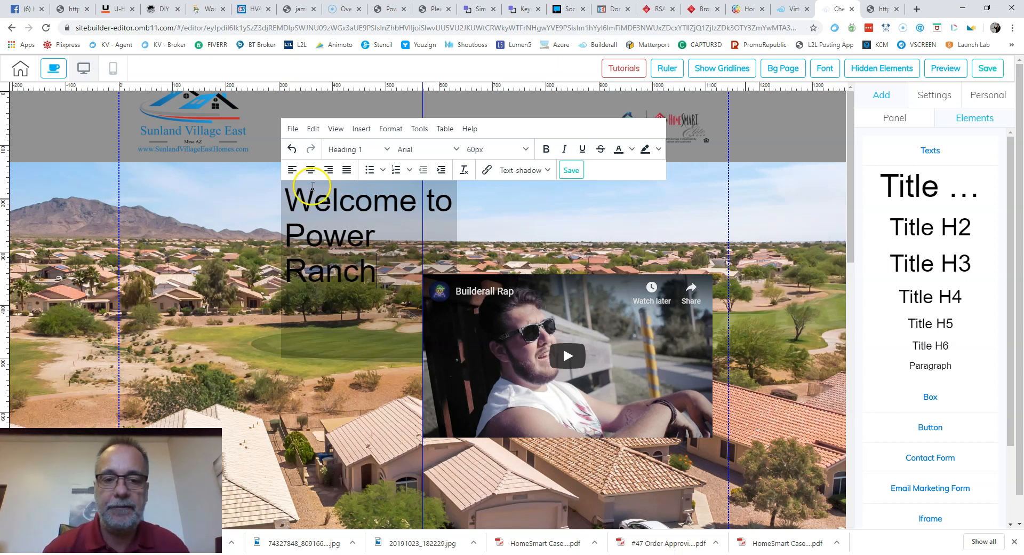
click(573, 171)
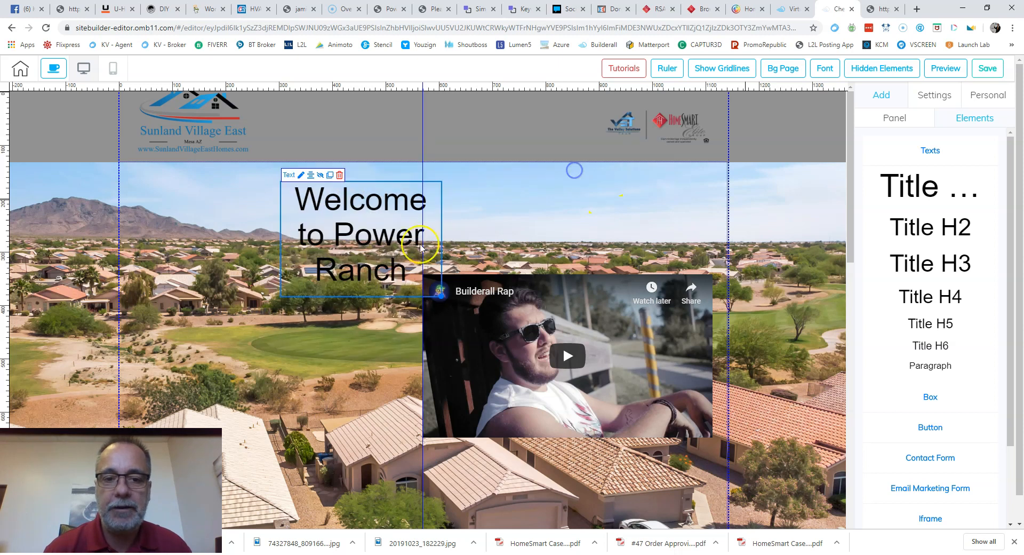
drag(443, 297, 682, 220)
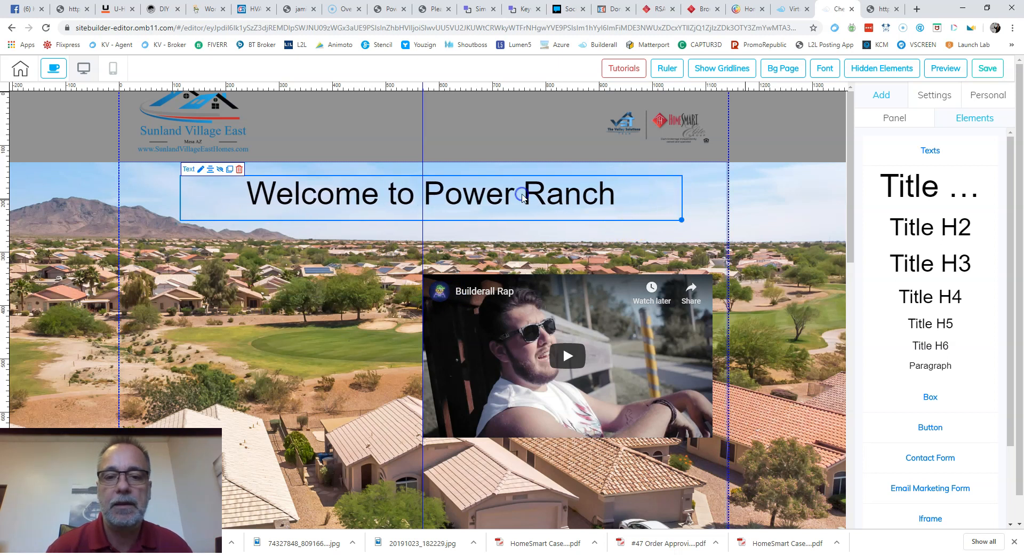
Make the "Welcome to Power Ranch" heading white and centre-aligned, and save the text
double_click(523, 197)
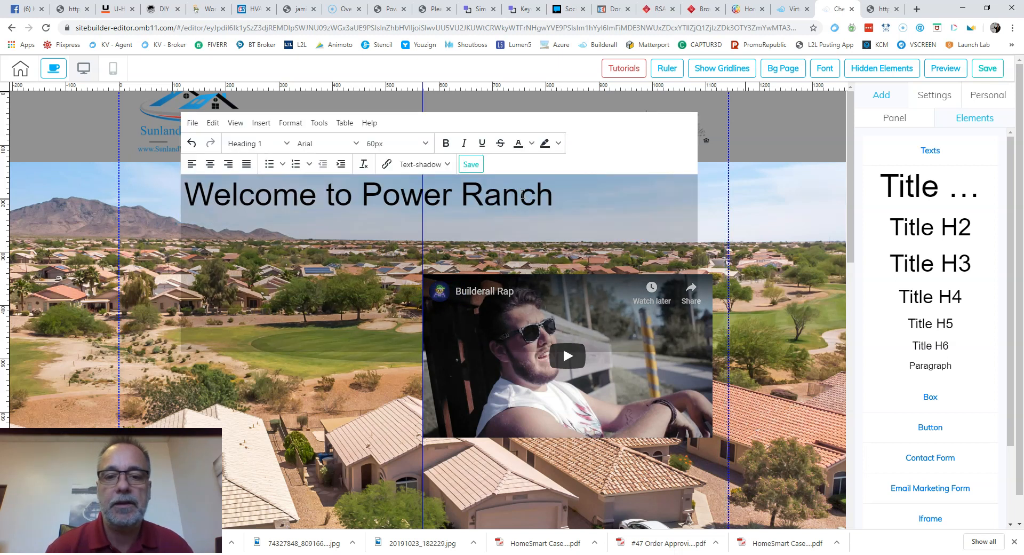
click(532, 144)
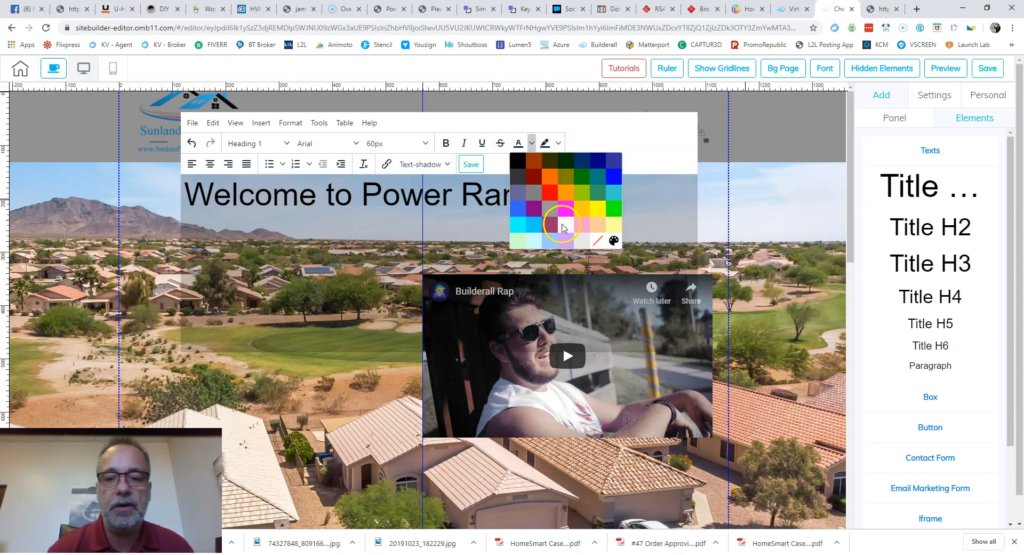
click(562, 226)
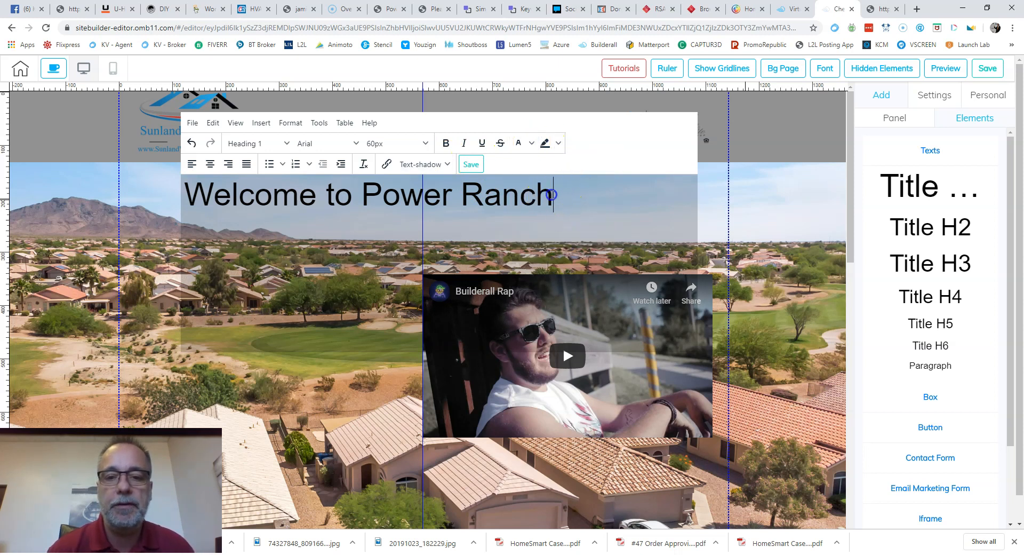
drag(552, 195, 190, 223)
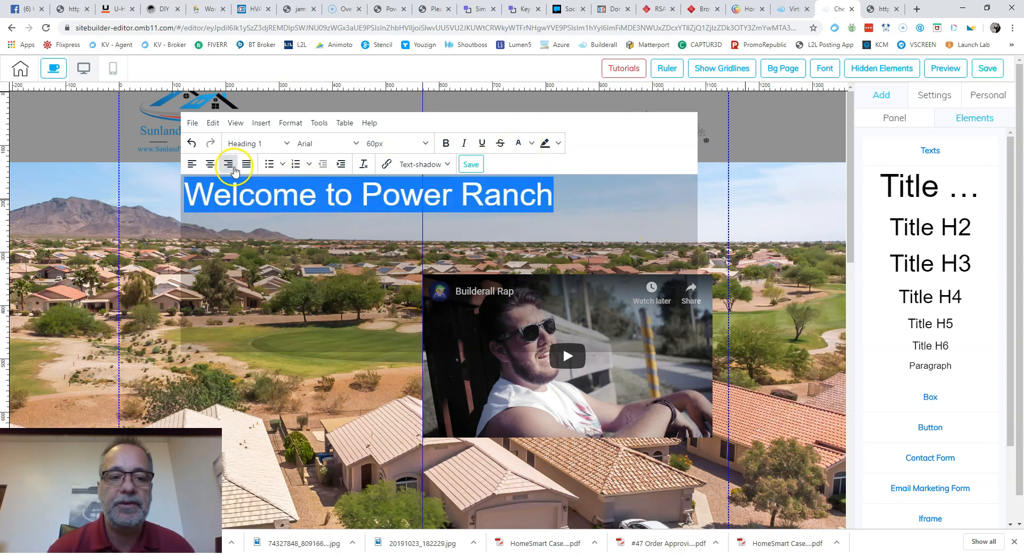
click(210, 163)
click(471, 164)
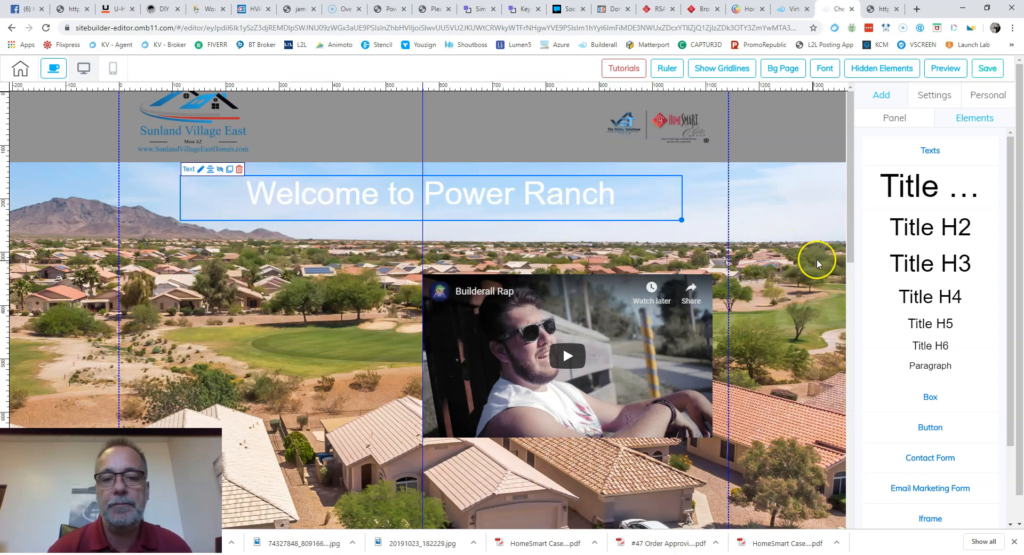
Move the video slightly lower in the aerial photo panel, keeping its left edge on the centre guide
scroll(748, 244, down, 2)
click(624, 244)
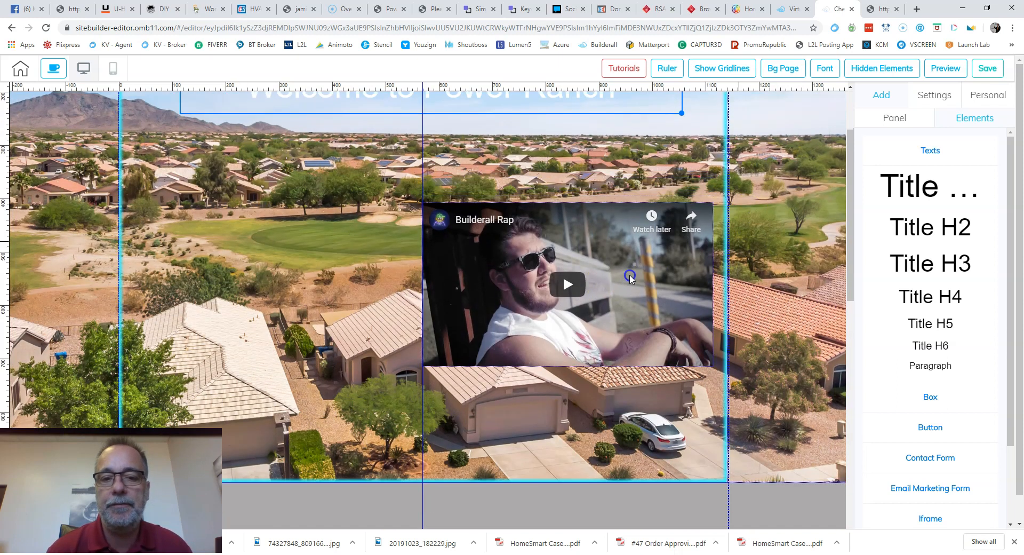
scroll(819, 209, up, 3)
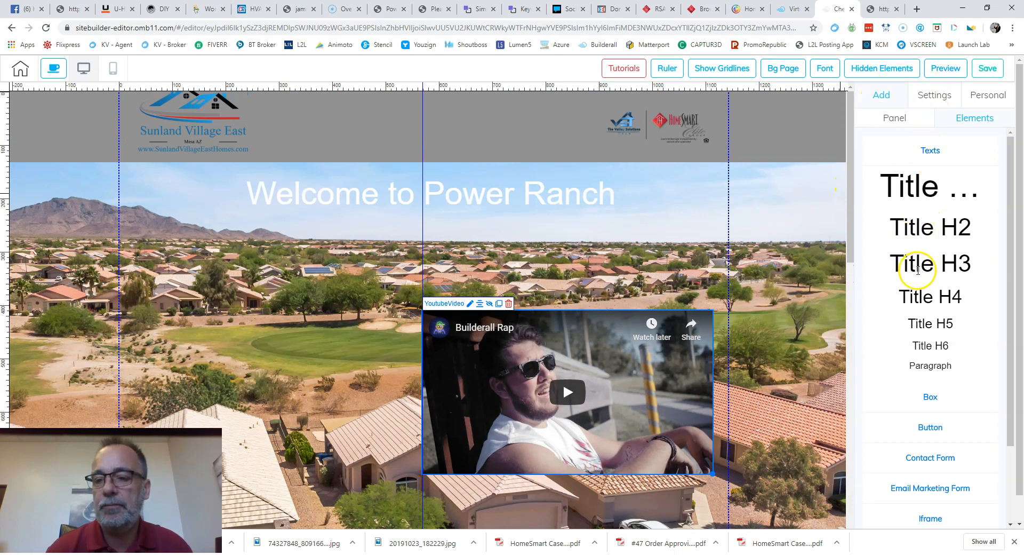
Add an H3 title centred beneath the welcome heading and replace its text with "- Gilbert AZ -"
drag(917, 266, 439, 247)
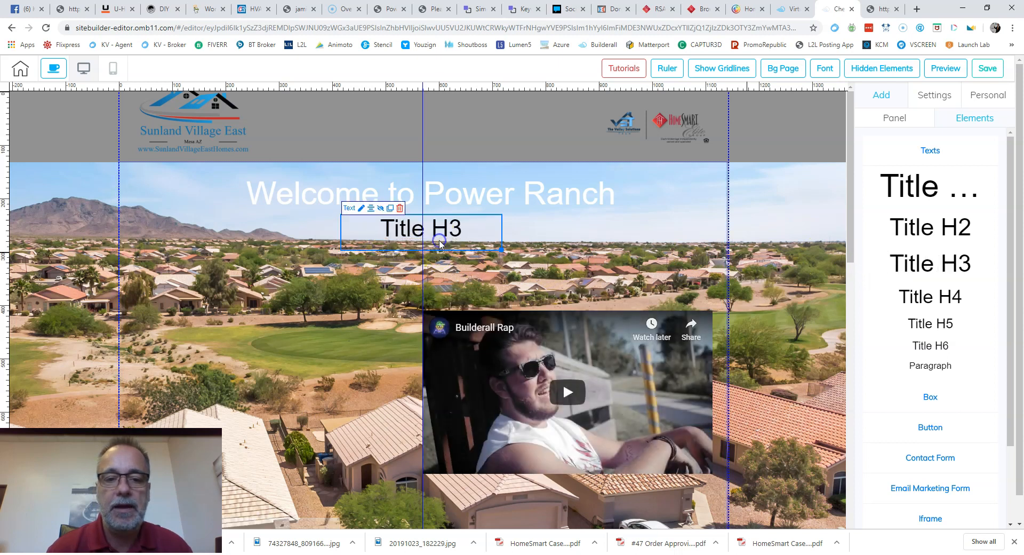
double_click(439, 241)
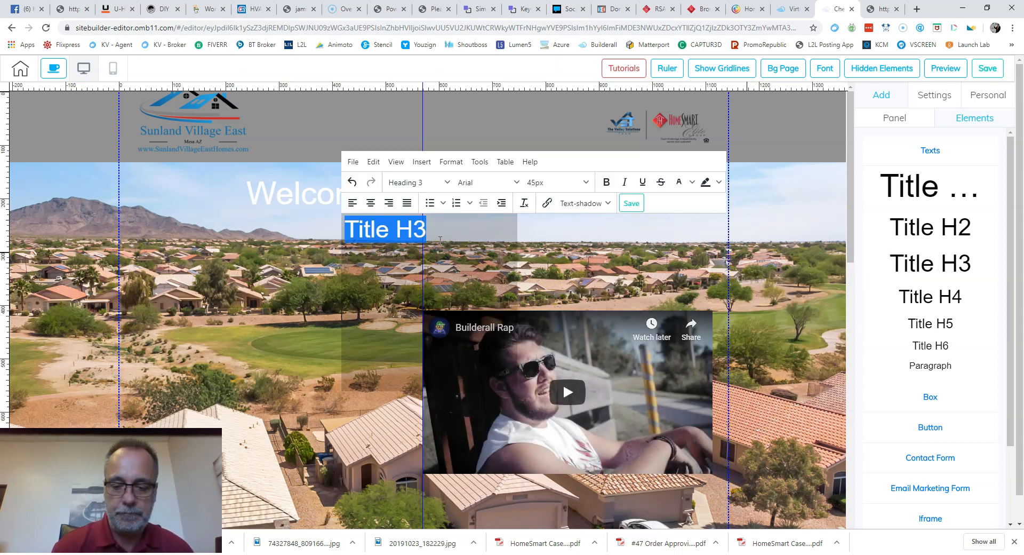
text(-  Gilbert AZ  -)
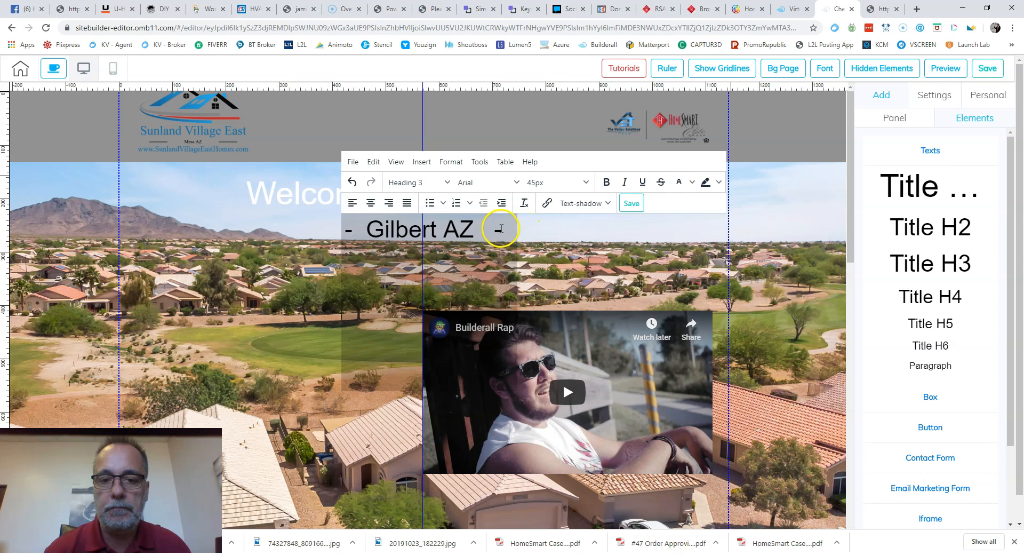
Colour the "- Gilbert AZ -" subtitle white and save the text
drag(501, 228, 355, 230)
click(678, 181)
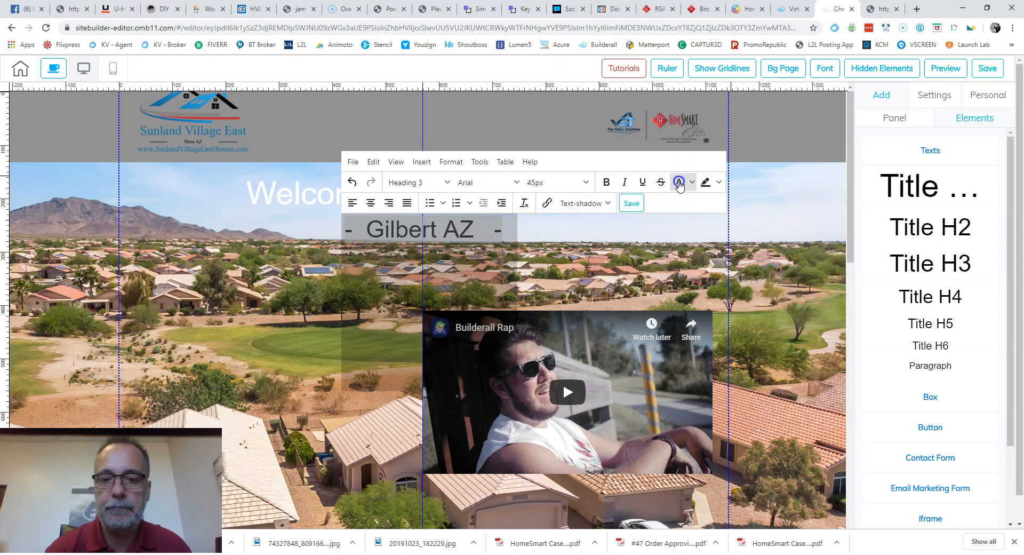
click(635, 203)
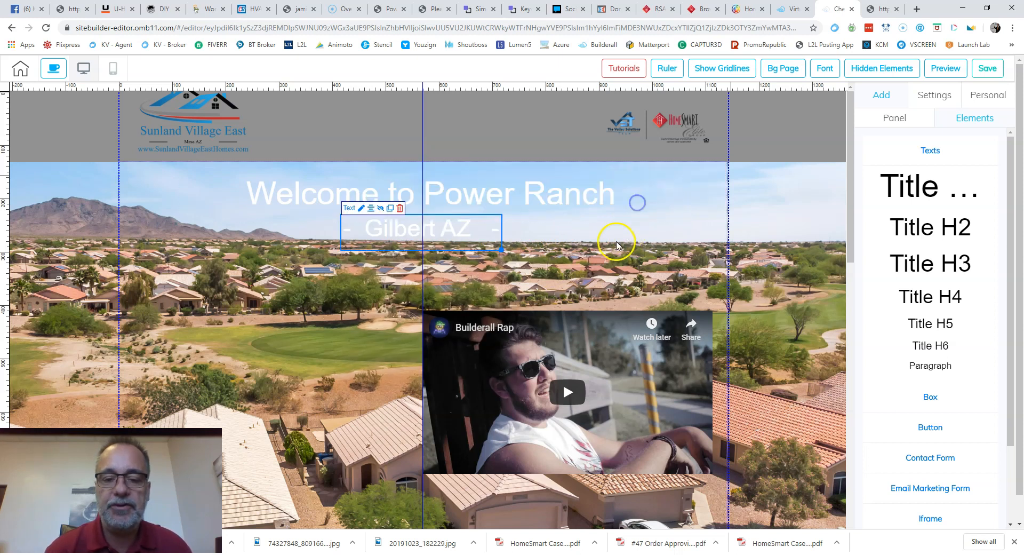
scroll(579, 256, down, 3)
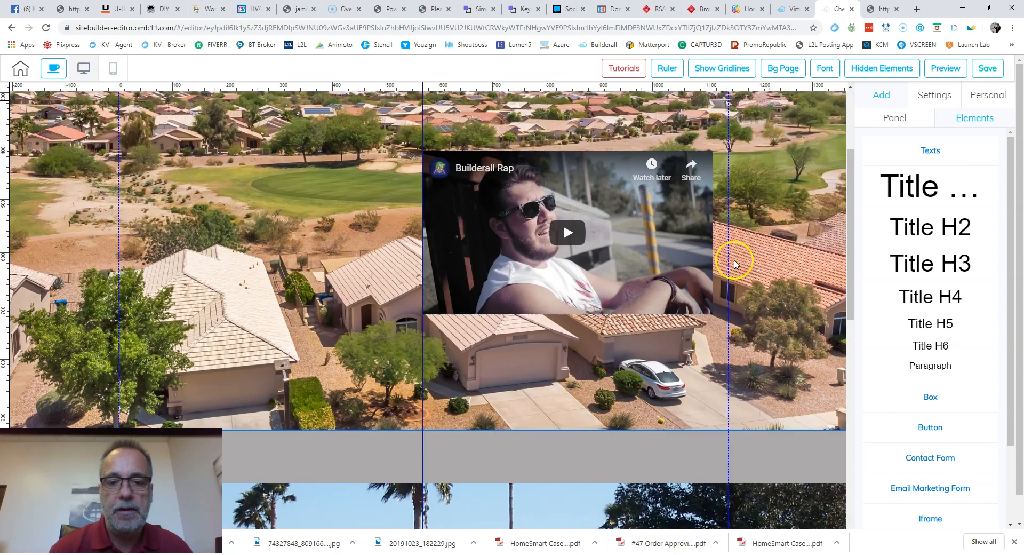
Add a solid light-blue box to the aerial photo panel, beneath the welcome titles and beside the video
scroll(760, 251, up, 2)
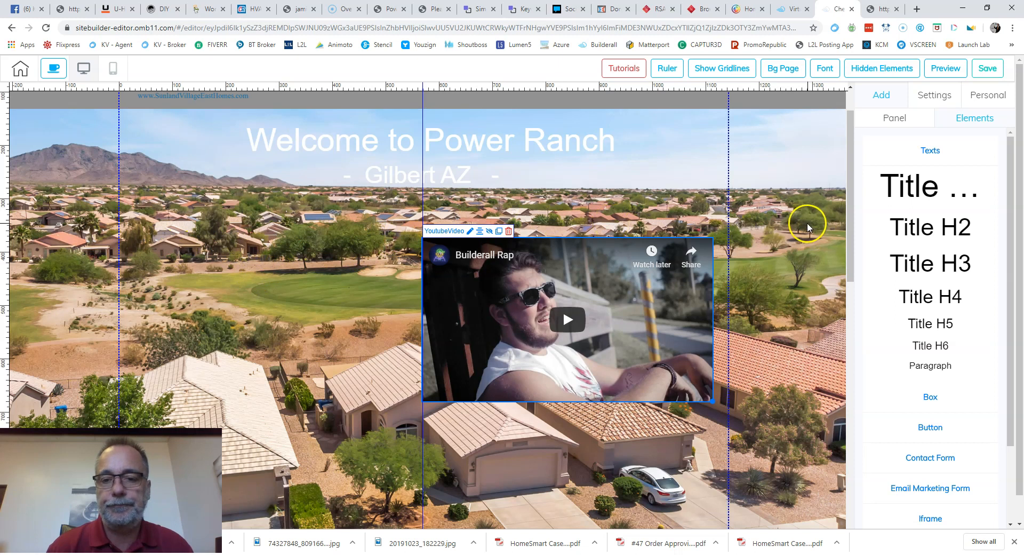
scroll(806, 225, up, 1)
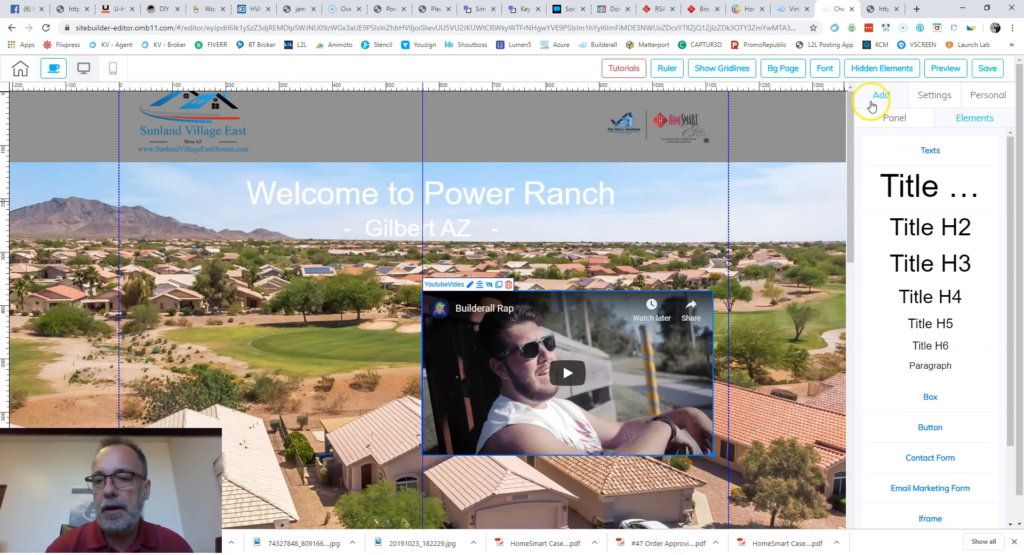
click(960, 122)
click(931, 154)
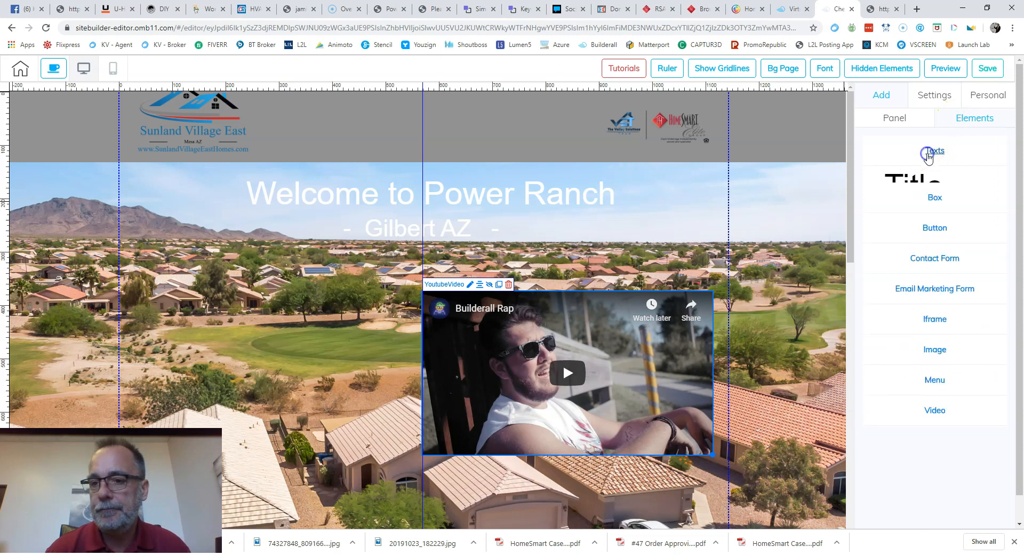
click(929, 181)
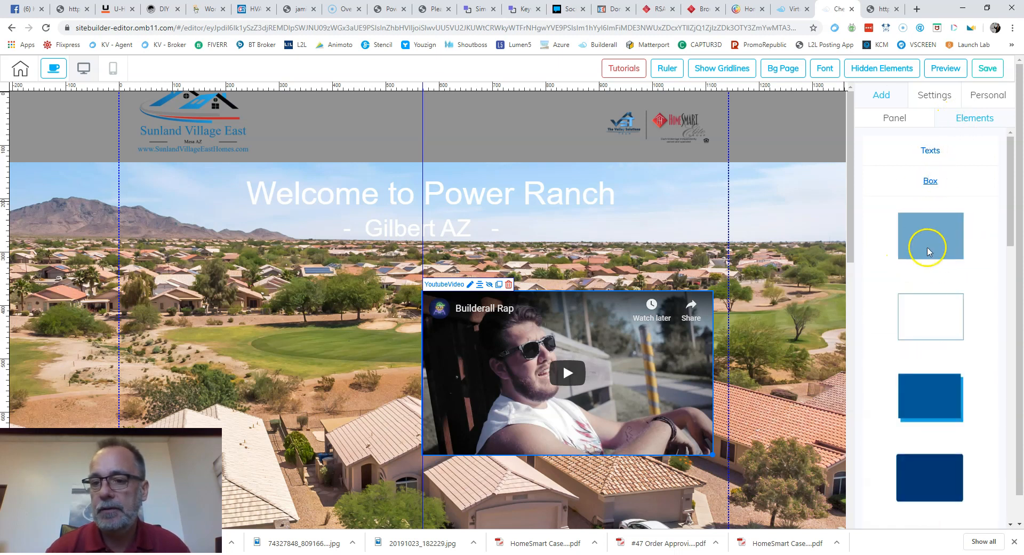
drag(925, 252, 135, 308)
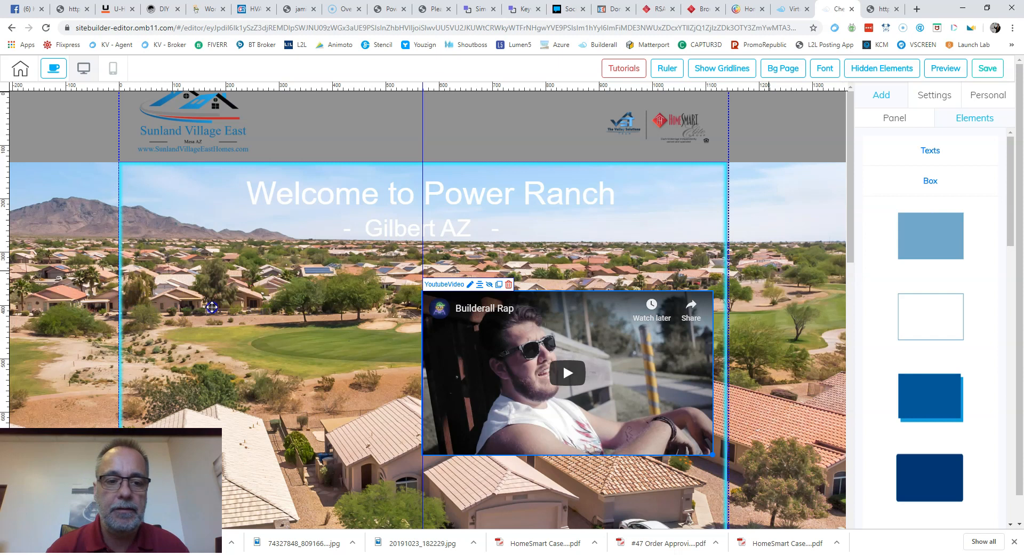
drag(212, 307, 211, 305)
click(336, 350)
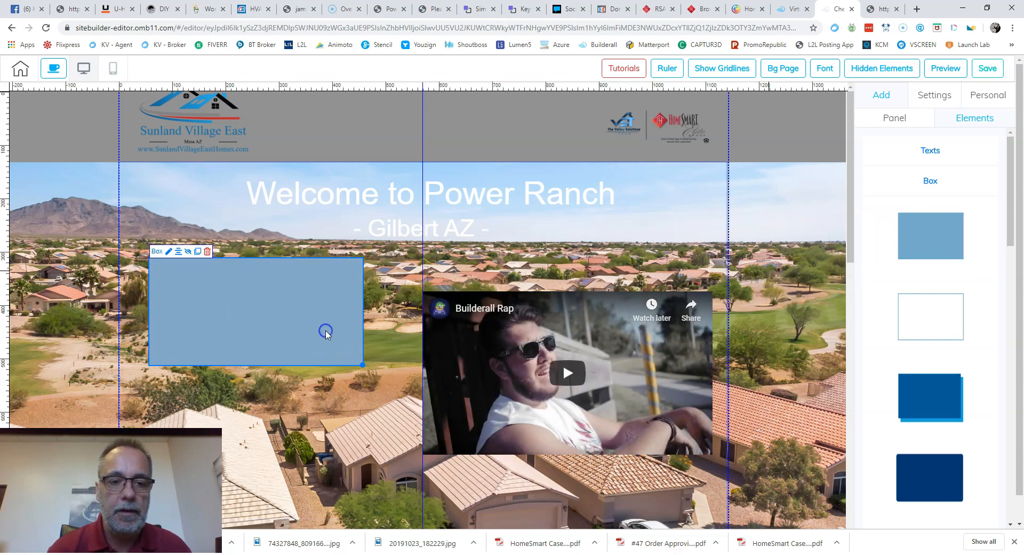
Widen the blue box and move the "Welcome to Power Ranch" and "- Gilbert AZ -" titles onto it
drag(363, 365, 514, 343)
drag(444, 233, 335, 327)
drag(356, 218, 283, 288)
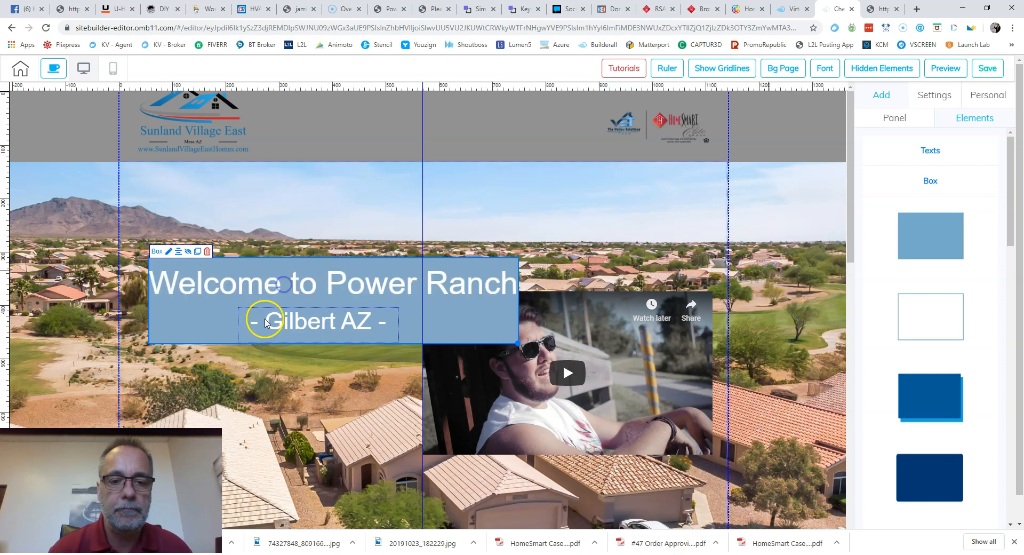
Reposition and enlarge the title box near the aerial photo's upper edge, and centre both titles inside it
drag(201, 327, 303, 252)
drag(618, 264, 639, 254)
drag(499, 209, 522, 208)
drag(441, 245, 480, 244)
click(636, 238)
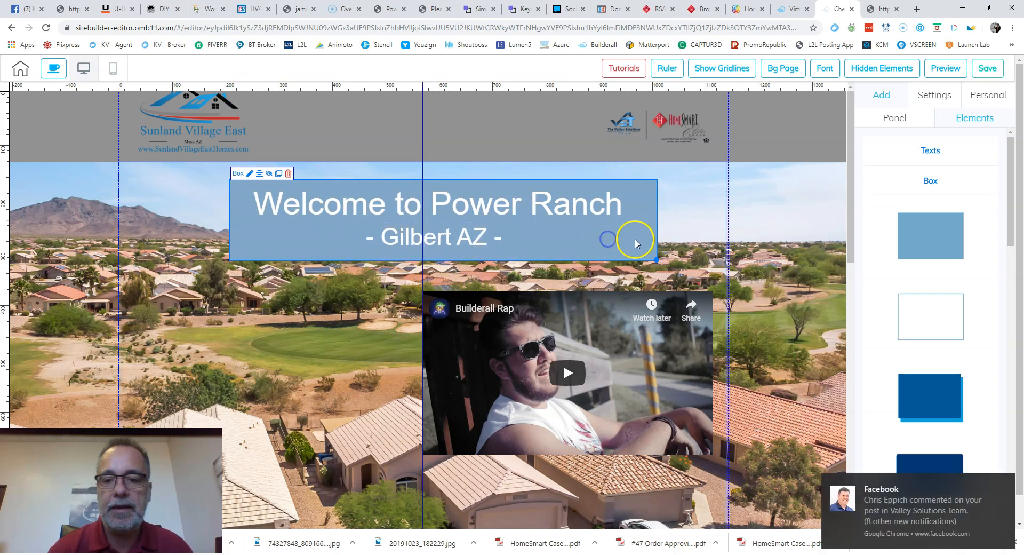
Set the title box's background to a translucent dark blue, RGB 21, 48, 69 with 0.54 opacity
click(928, 193)
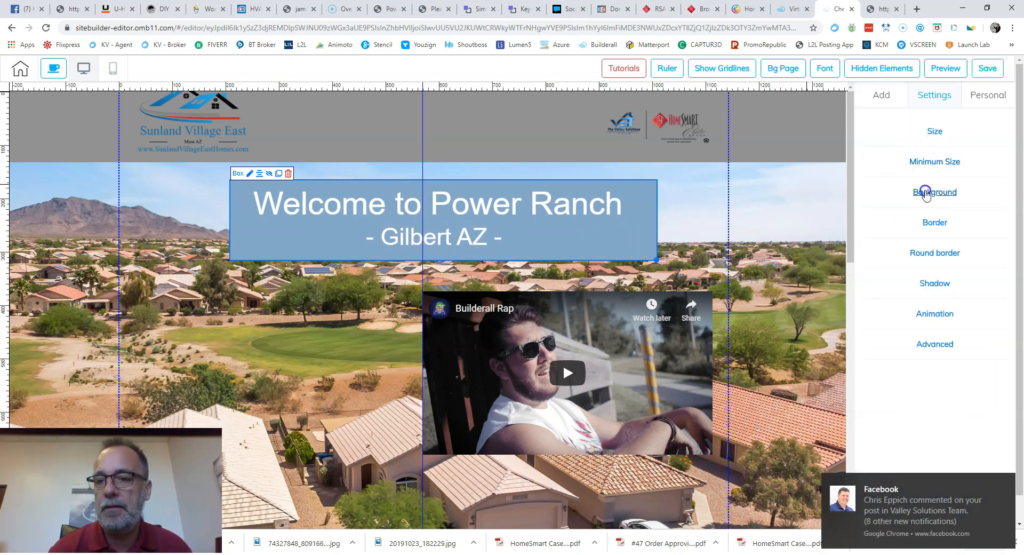
click(919, 238)
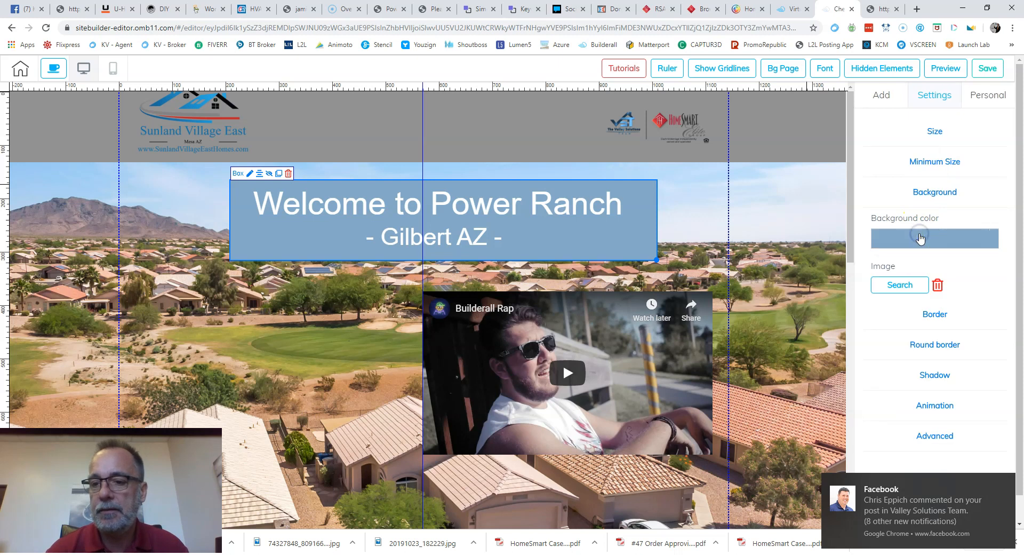
click(920, 238)
click(964, 344)
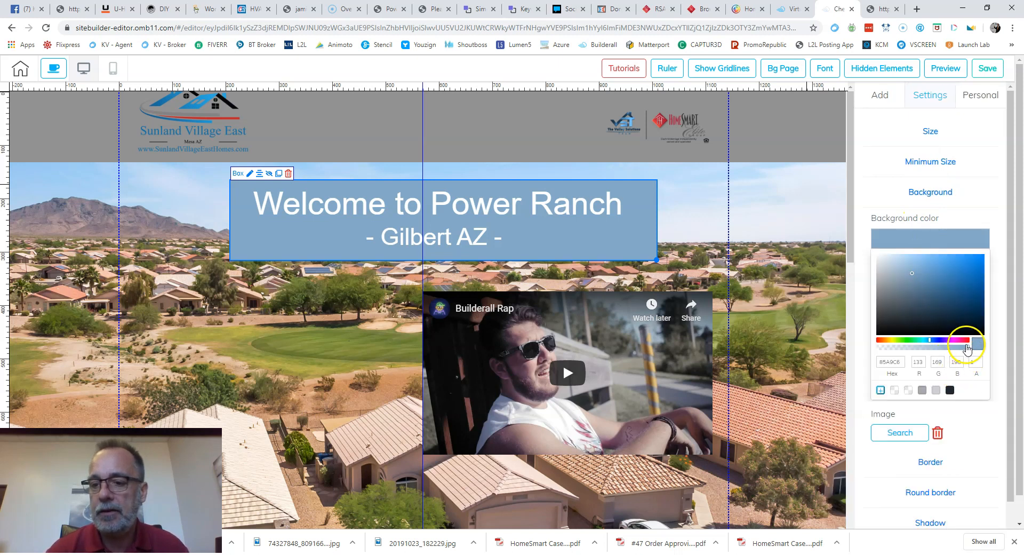
drag(967, 350, 929, 352)
drag(938, 313, 951, 314)
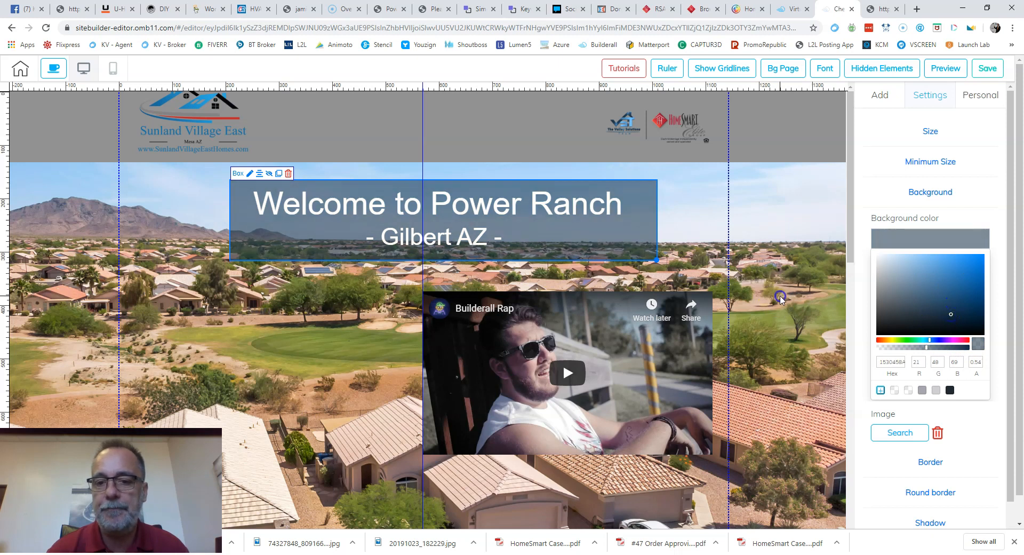
Duplicate the translucent title box and place the copy over the aerial photo, to the left of the video
scroll(764, 306, down, 2)
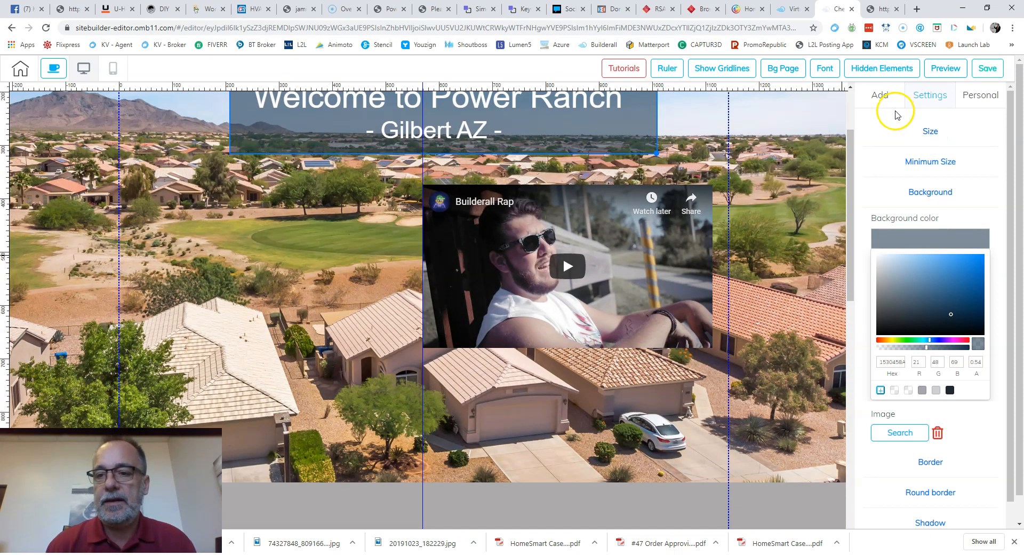
click(877, 97)
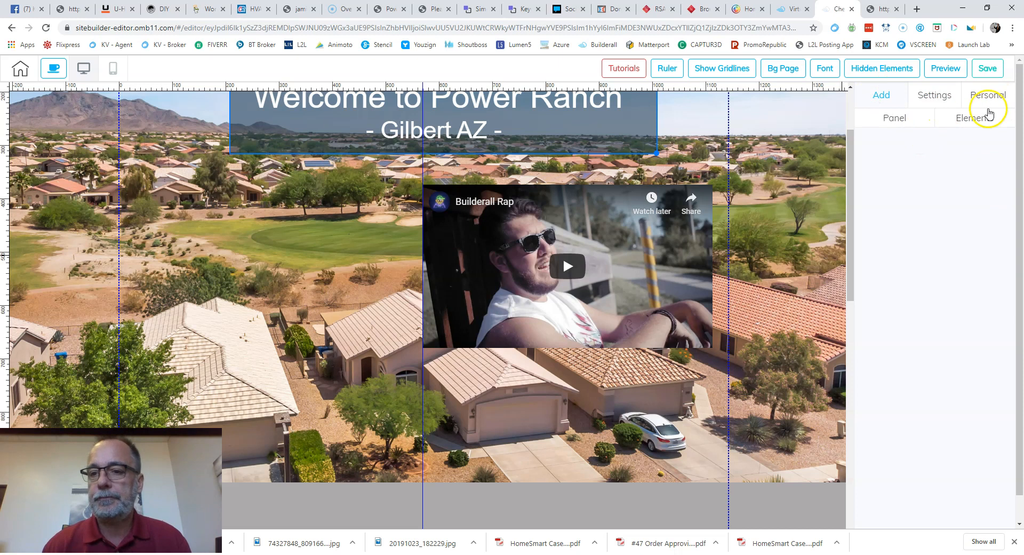
click(977, 119)
scroll(723, 265, up, 1)
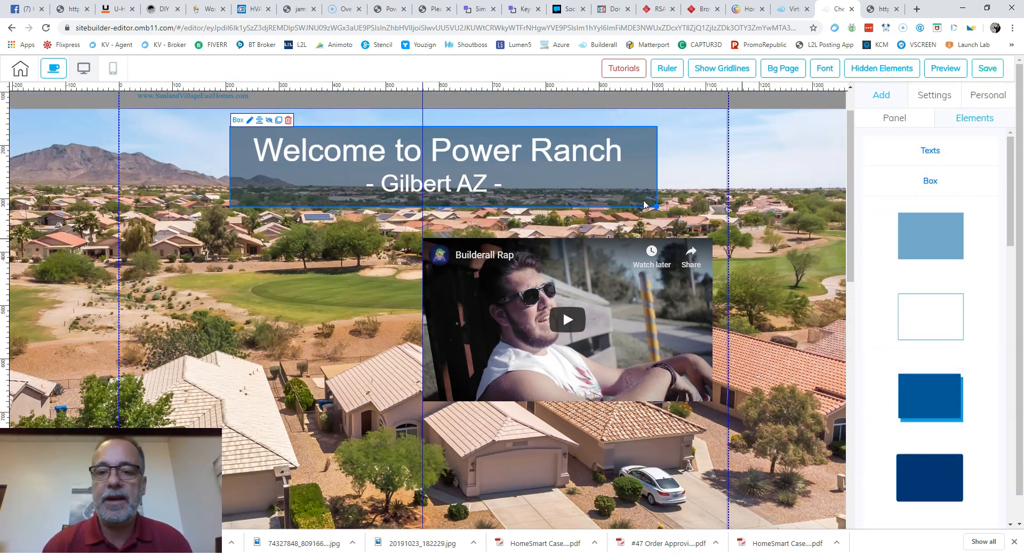
click(644, 204)
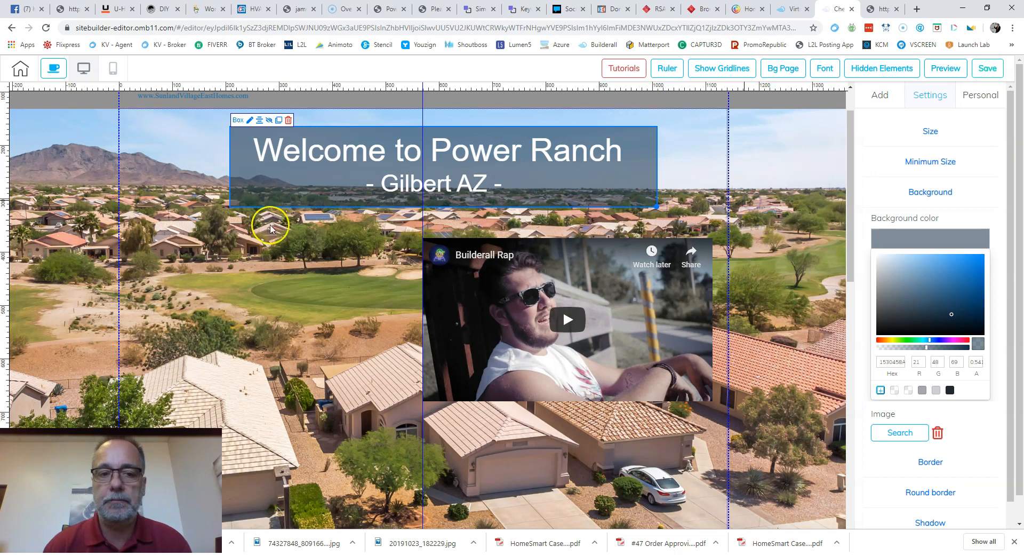
click(279, 122)
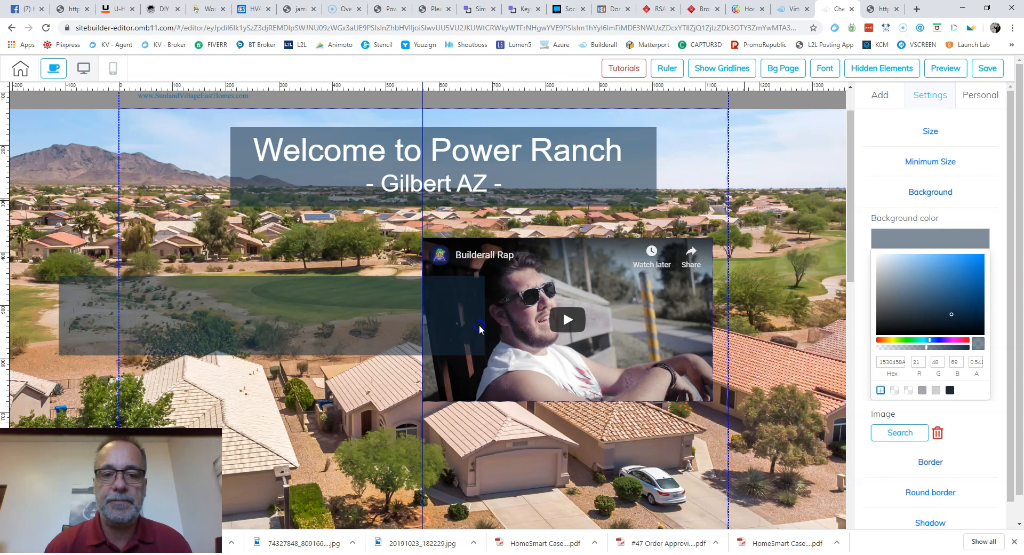
click(350, 322)
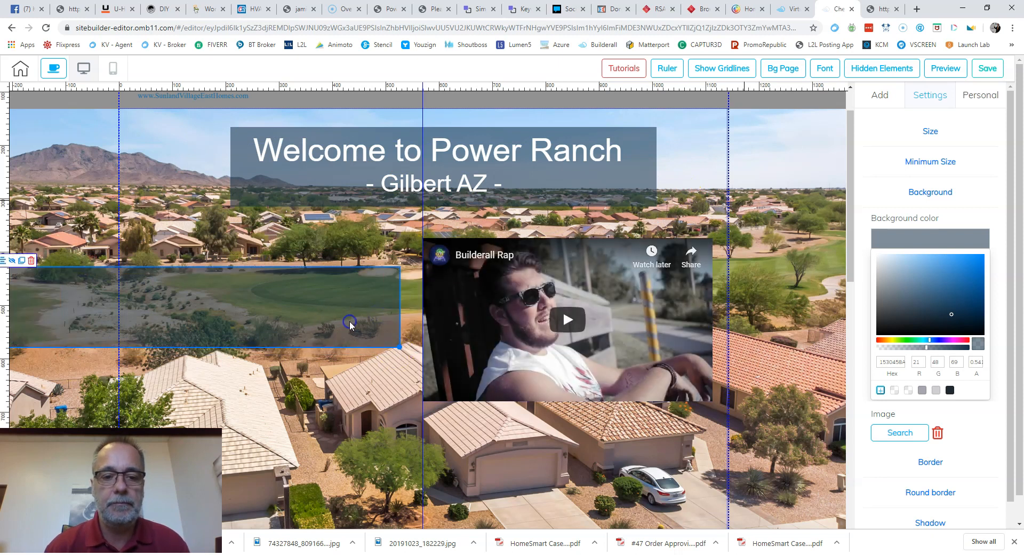
Reshape the copied box into a tall box filling the space between the left page guide and the video
drag(402, 348, 338, 338)
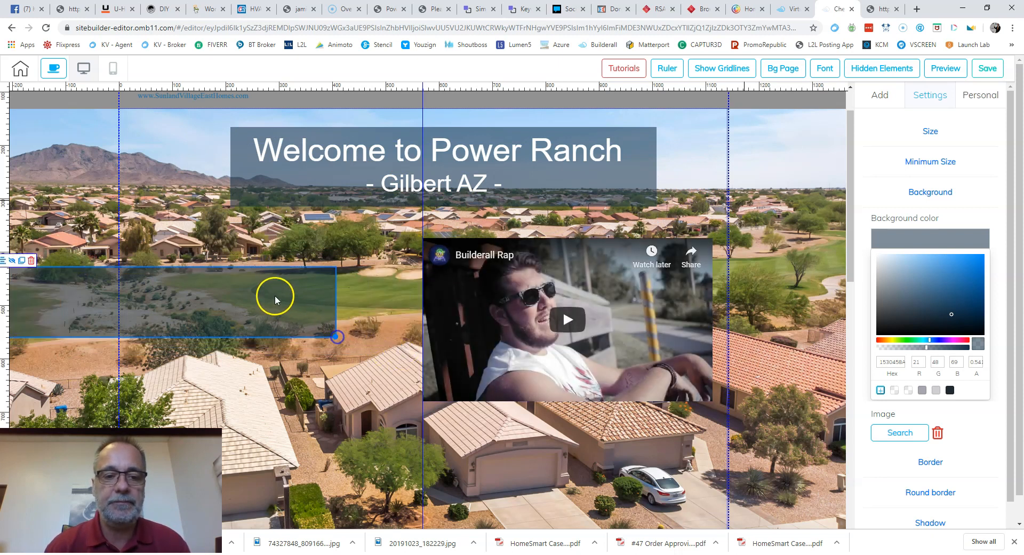
drag(276, 297, 364, 299)
drag(425, 341, 312, 482)
drag(249, 385, 397, 404)
scroll(409, 383, down, 2)
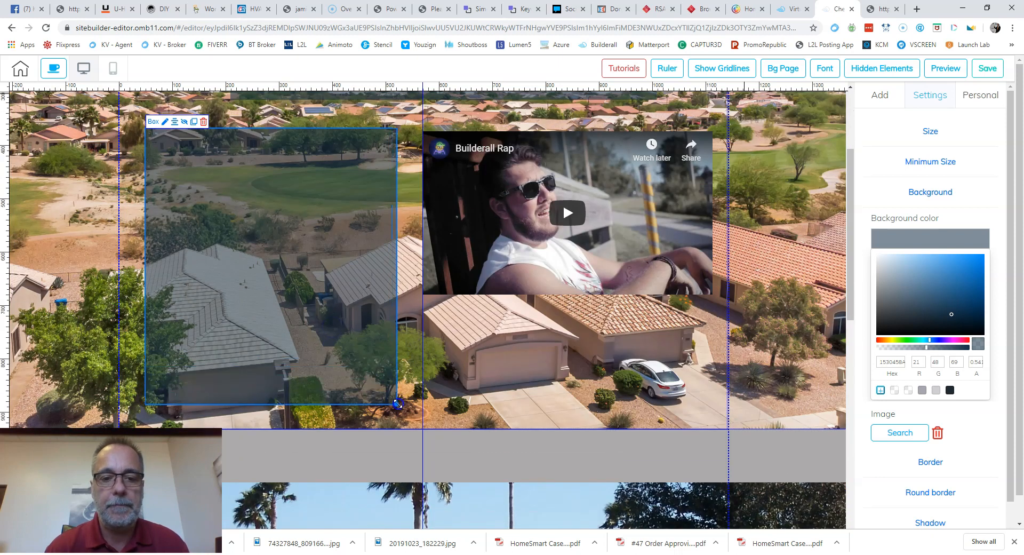
click(562, 388)
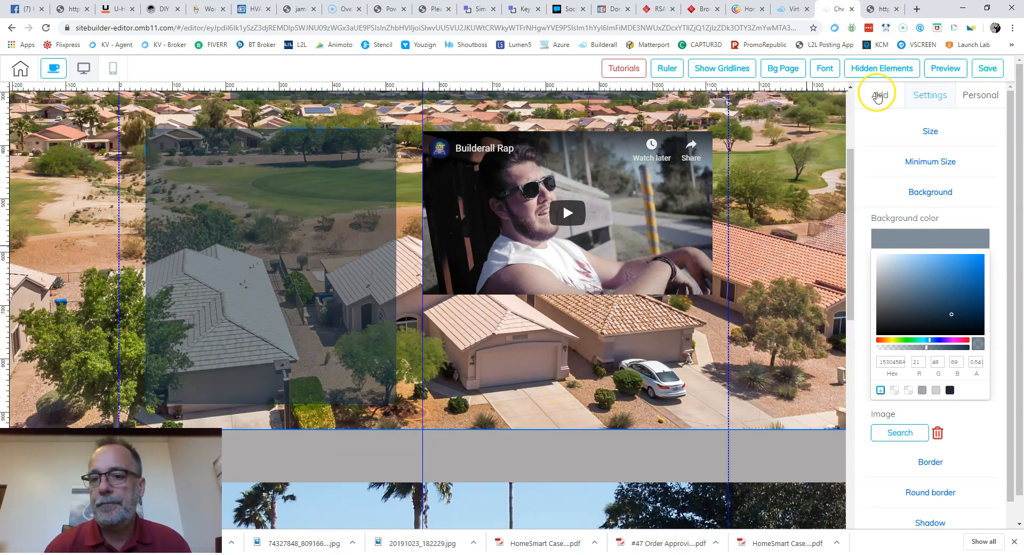
Review the layout of the aerial photo panel, the grey divider and the golf course panel below
click(878, 96)
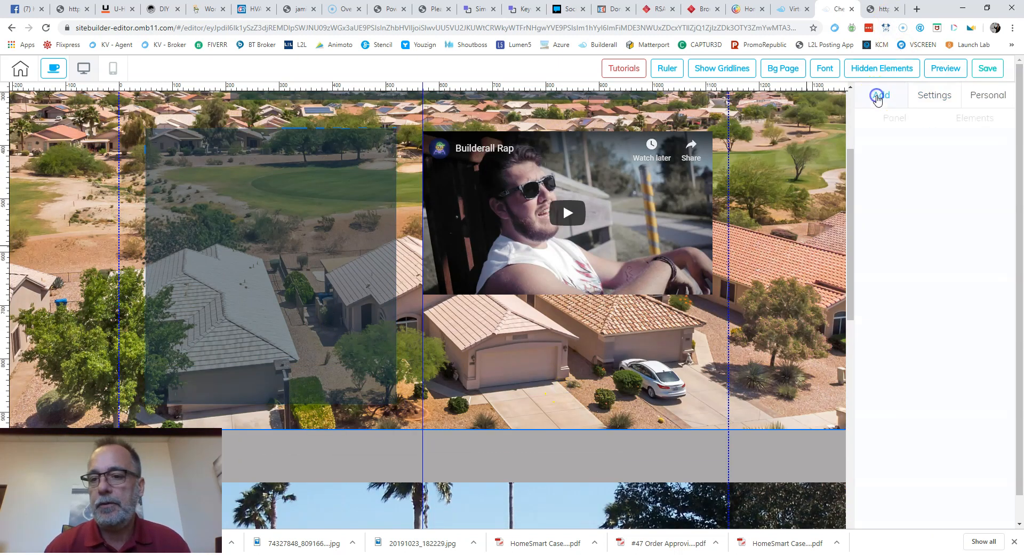
click(972, 126)
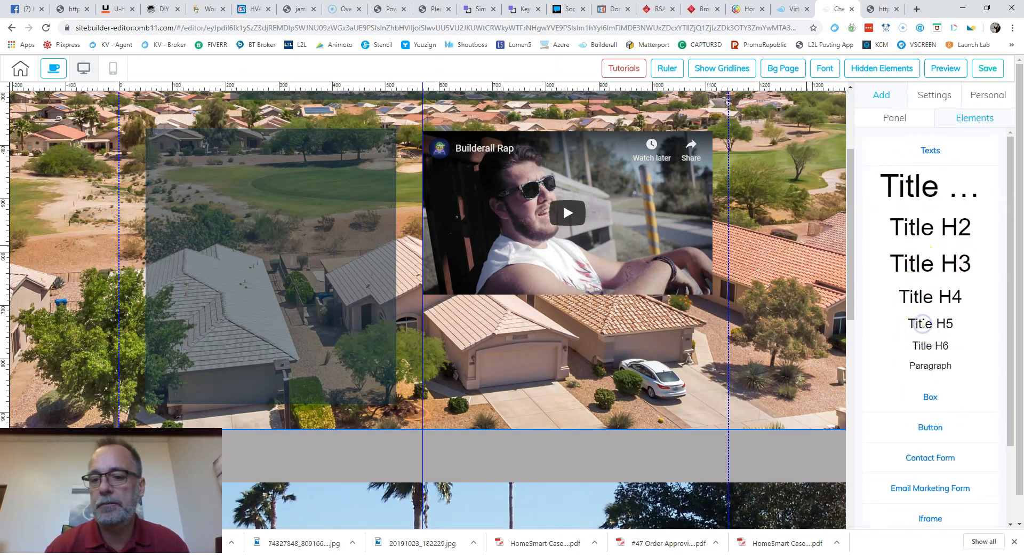
scroll(291, 242, down, 4)
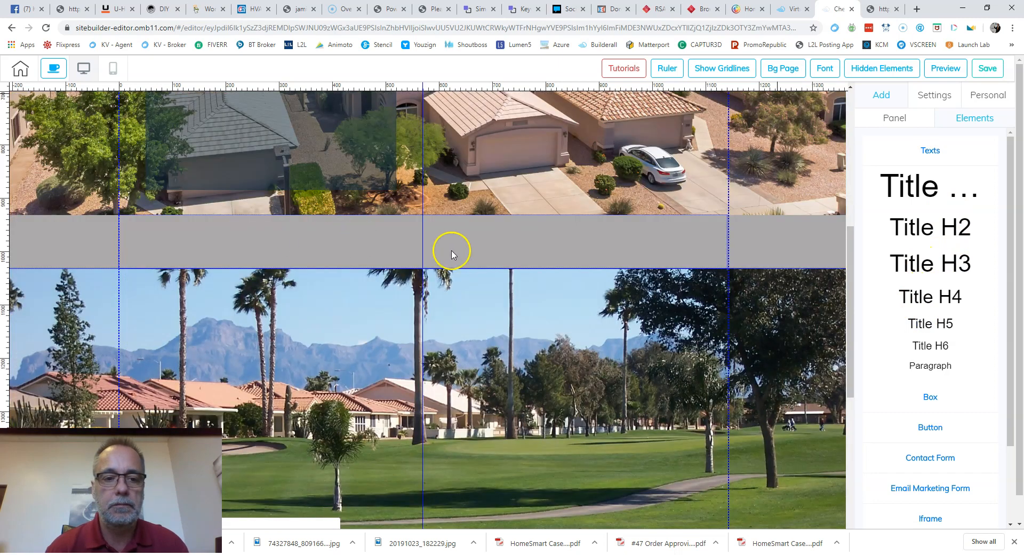
scroll(449, 212, up, 5)
scroll(293, 237, down, 5)
scroll(521, 304, down, 1)
scroll(522, 301, up, 3)
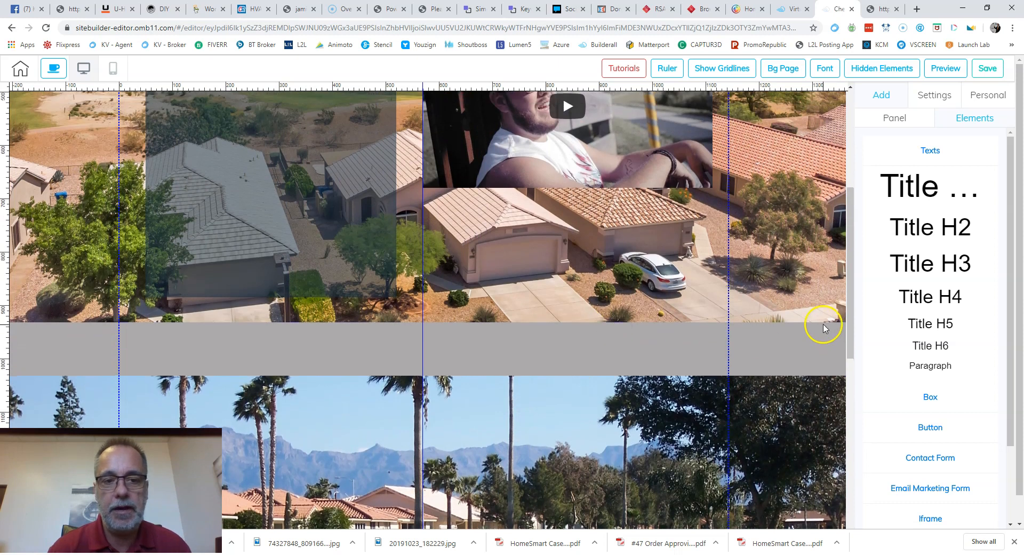
scroll(823, 327, up, 3)
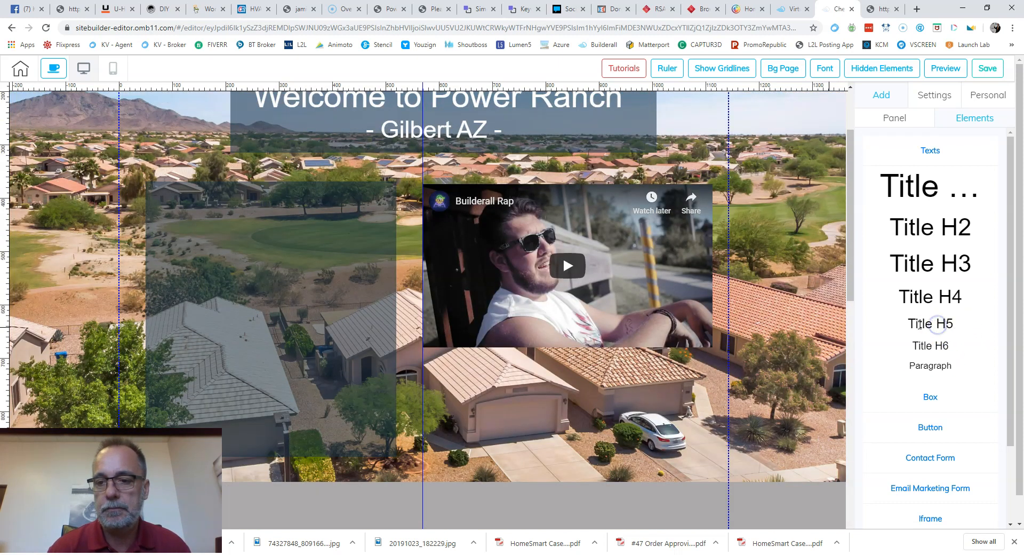
Nudge the tall translucent box slightly closer to the video
drag(919, 324, 393, 246)
scroll(379, 229, down, 8)
scroll(659, 302, down, 3)
scroll(659, 302, up, 8)
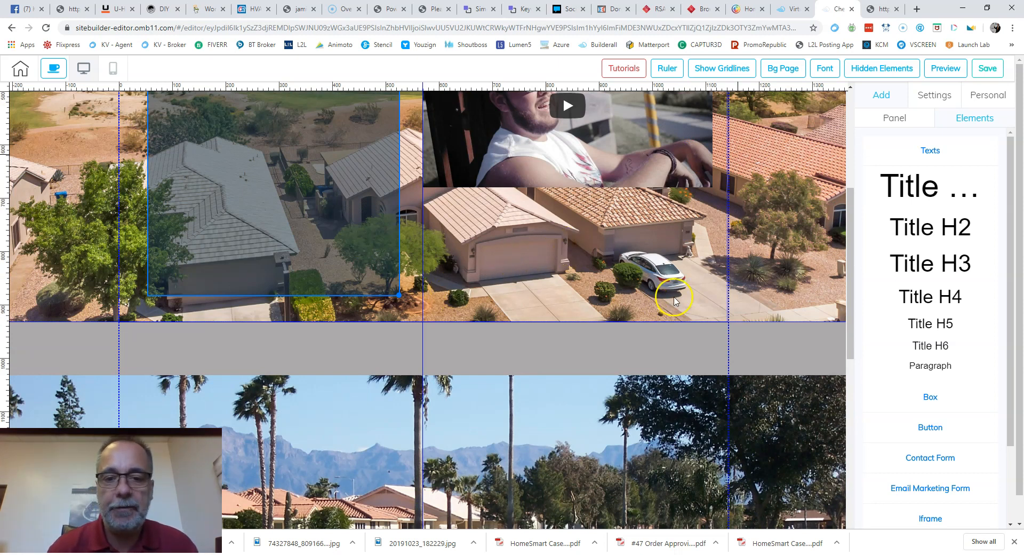
scroll(633, 258, up, 1)
scroll(640, 258, down, 2)
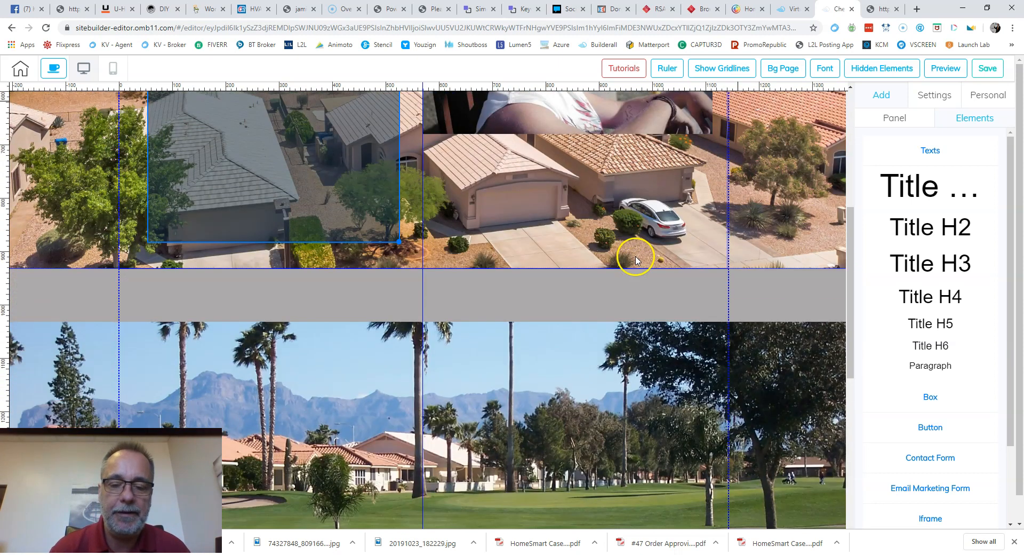
scroll(768, 253, up, 2)
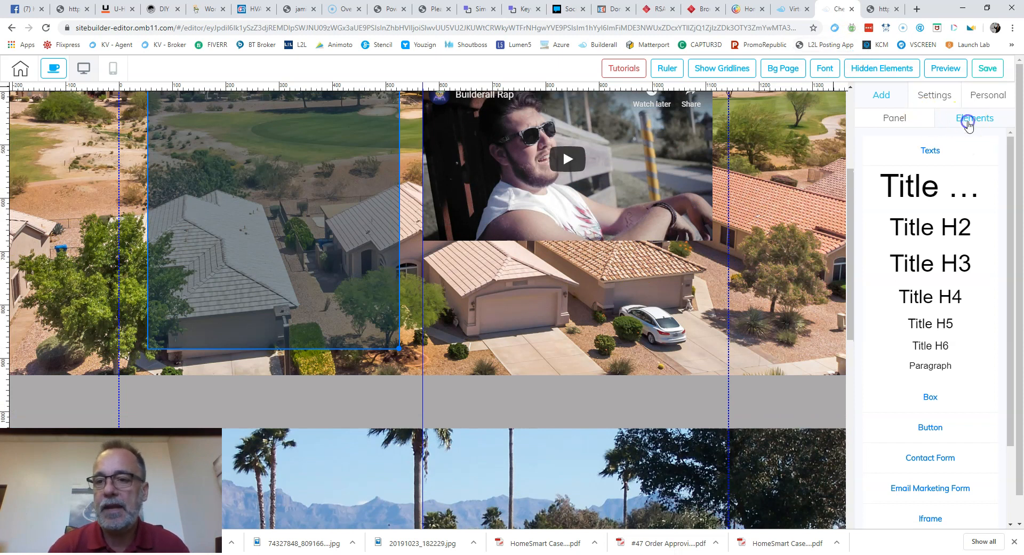
Add a rounded blue BUY NOW button to the aerial photo panel beneath the video
click(931, 152)
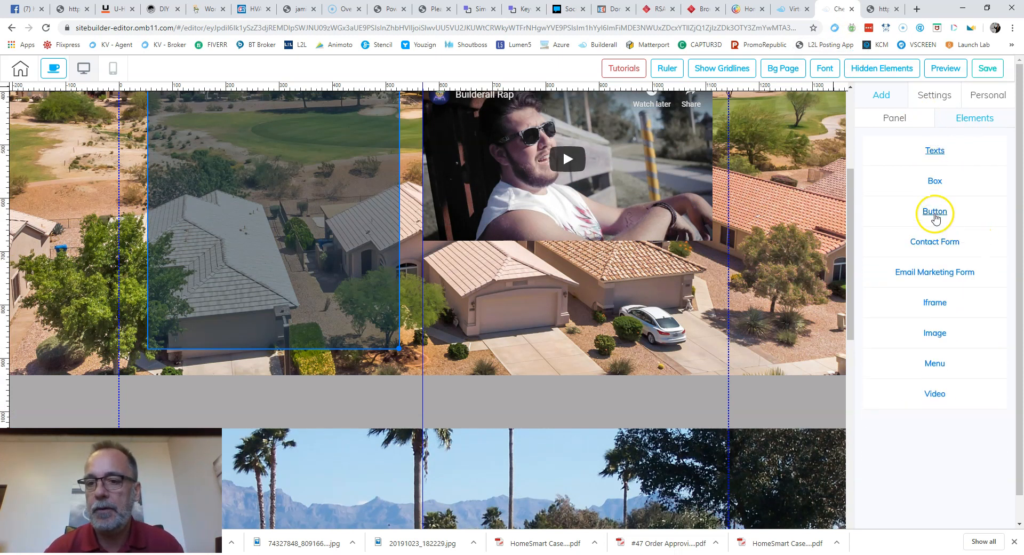
click(935, 213)
scroll(955, 291, down, 6)
scroll(986, 321, up, 1)
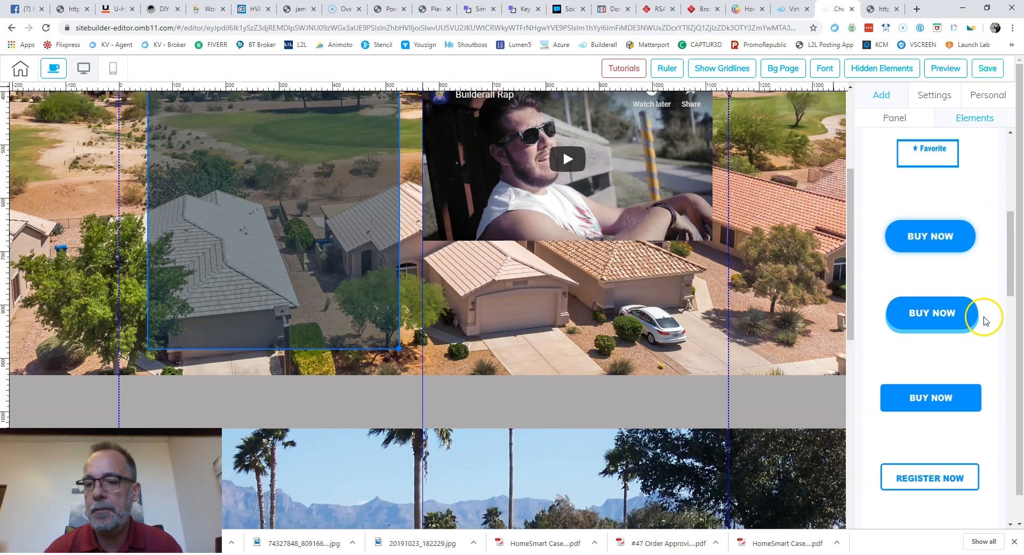
scroll(947, 281, up, 1)
drag(939, 281, 637, 310)
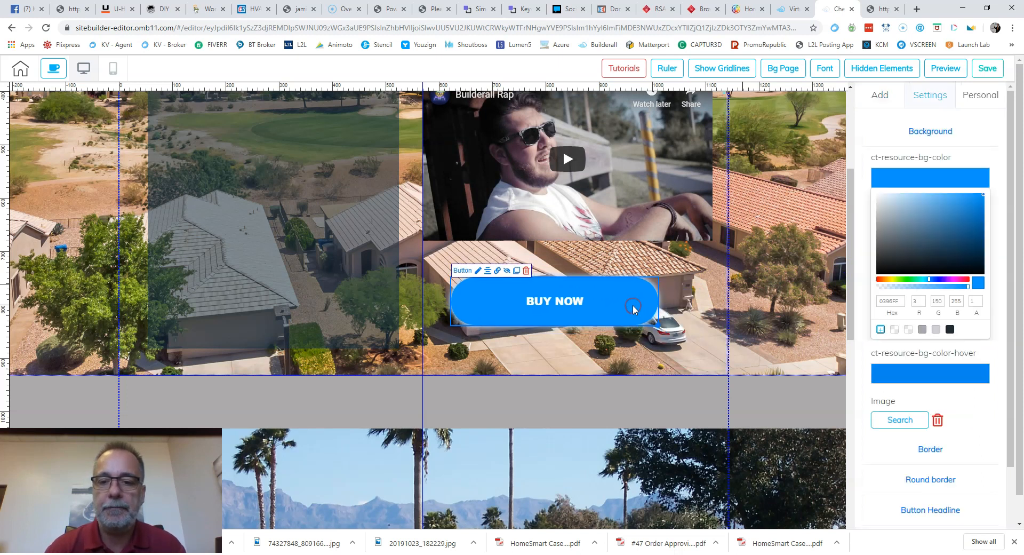
Set the BUY NOW button's background color to dark blue 0B588F
click(906, 174)
click(914, 187)
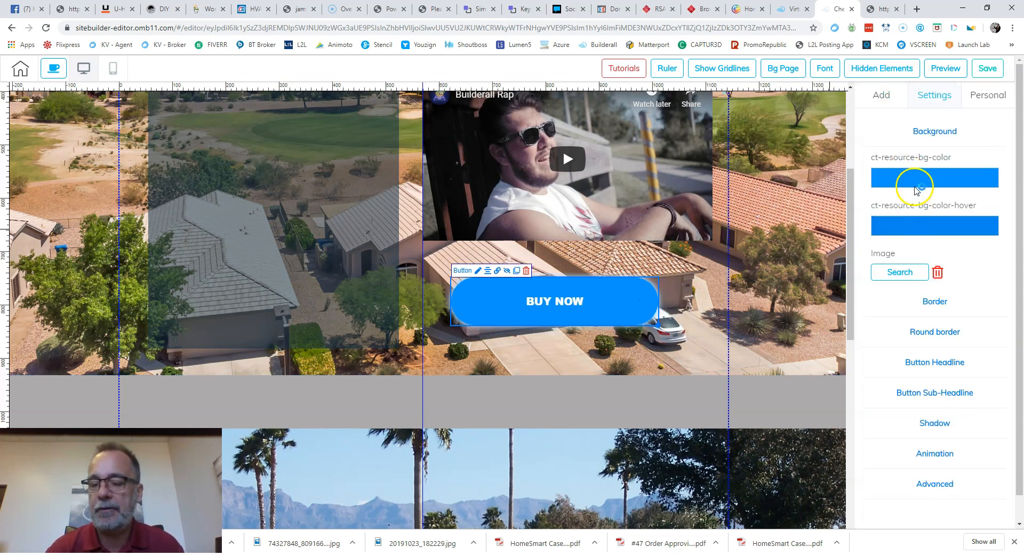
drag(933, 222, 977, 233)
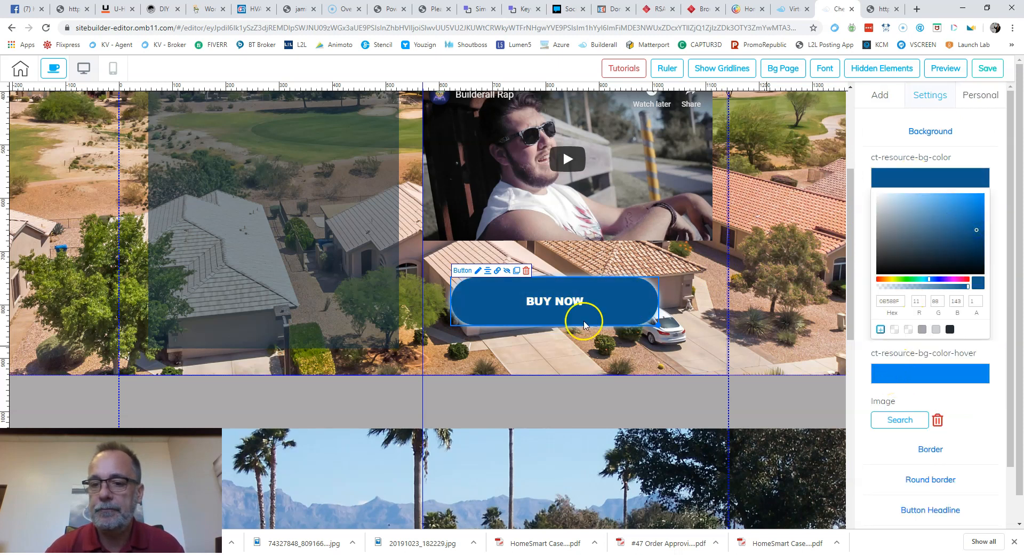
Set the BUY NOW button's hover background color to light blue 7EB0D4
click(918, 375)
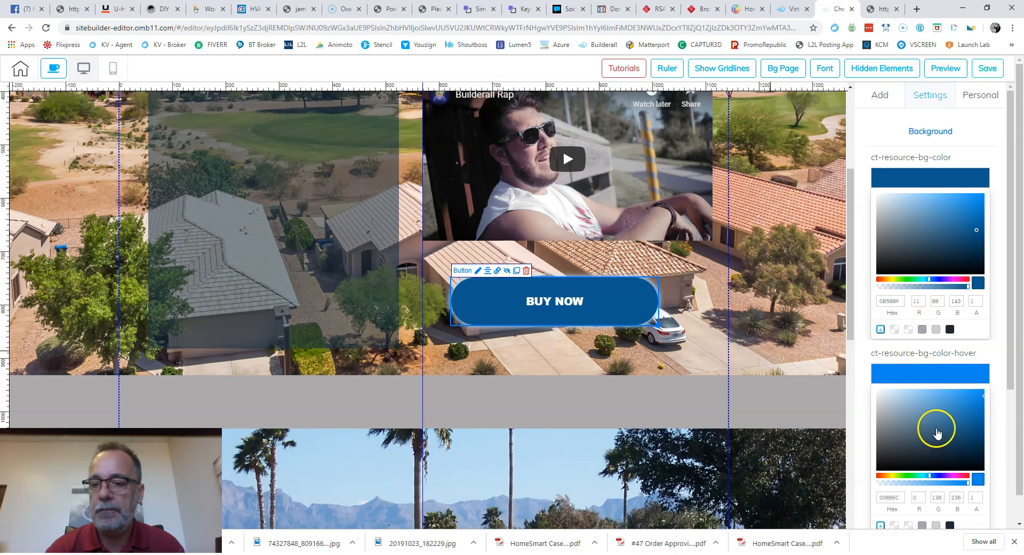
click(942, 376)
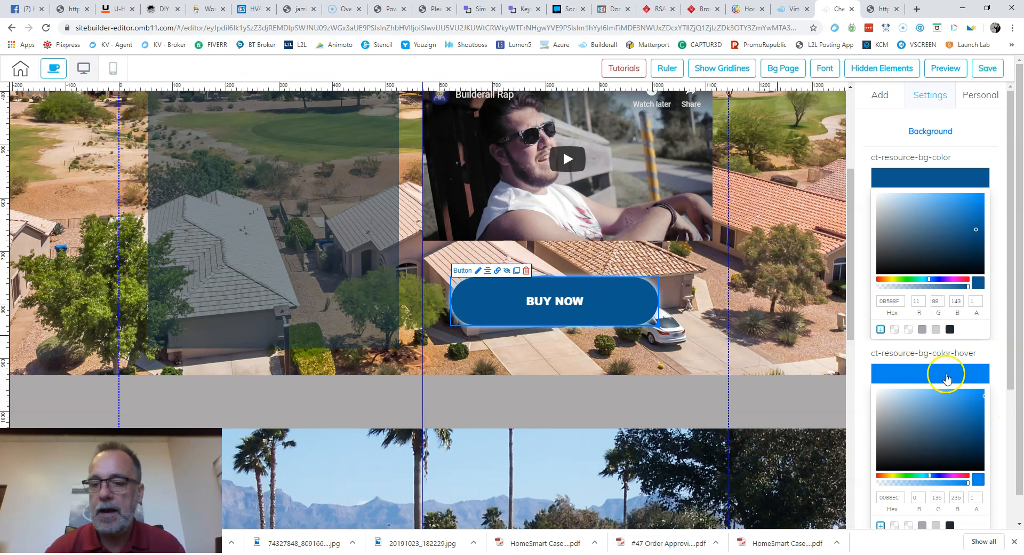
click(916, 372)
mouse_move(930, 411)
mouse_down()
mouse_move(910, 414)
mouse_move(921, 407)
mouse_up()
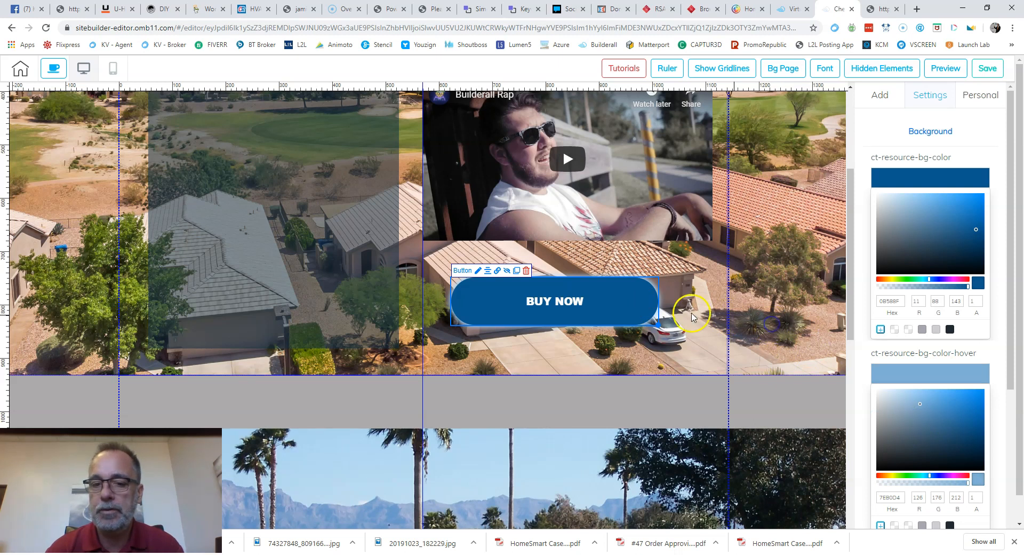
Save the page without publishing it, and preview the recolored BUY NOW button before returning to editing
scroll(691, 309, down, 1)
click(989, 67)
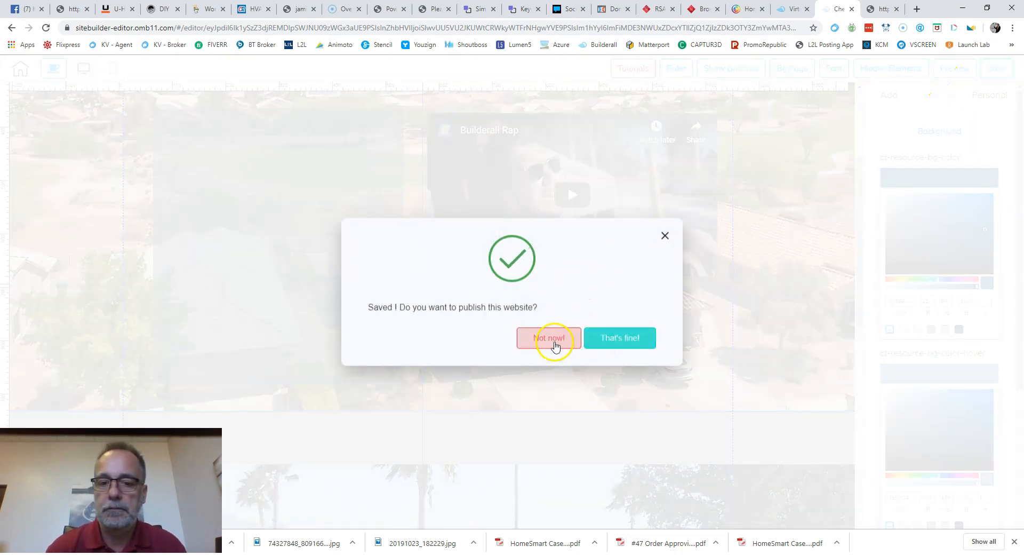
click(554, 344)
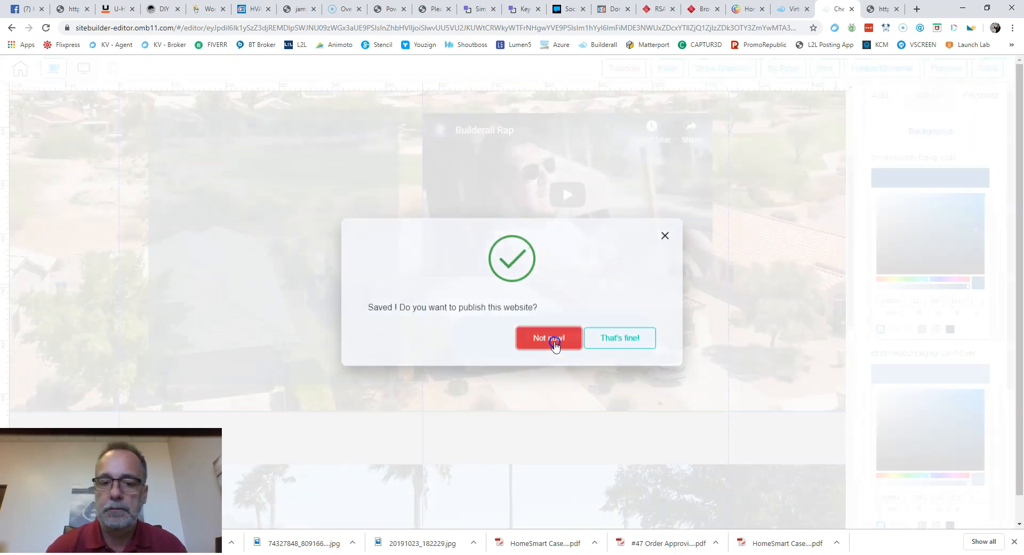
click(935, 70)
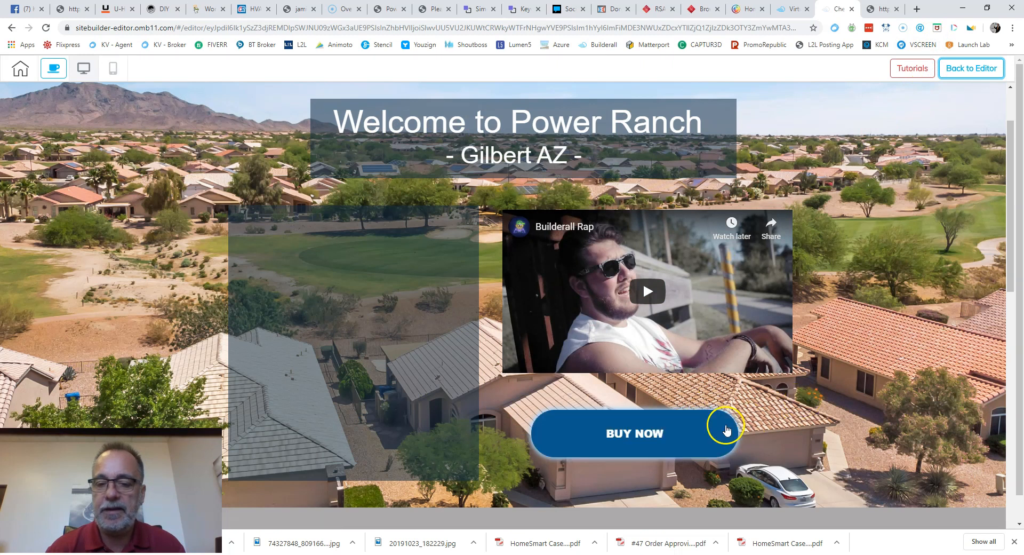
click(971, 76)
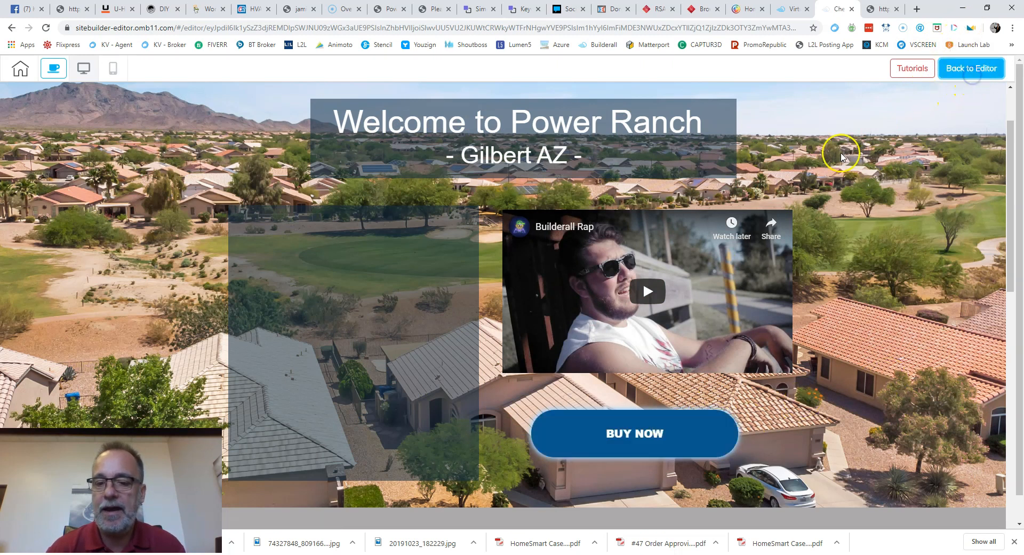
Look at the BUY NOW button's link action options and close them without assigning a link
scroll(773, 133, down, 3)
click(641, 275)
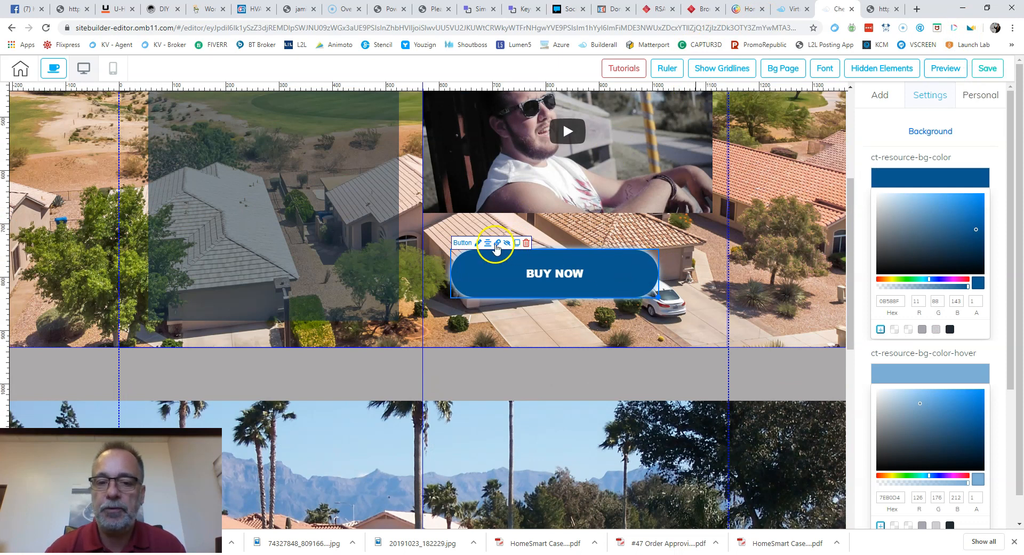
click(496, 243)
click(455, 264)
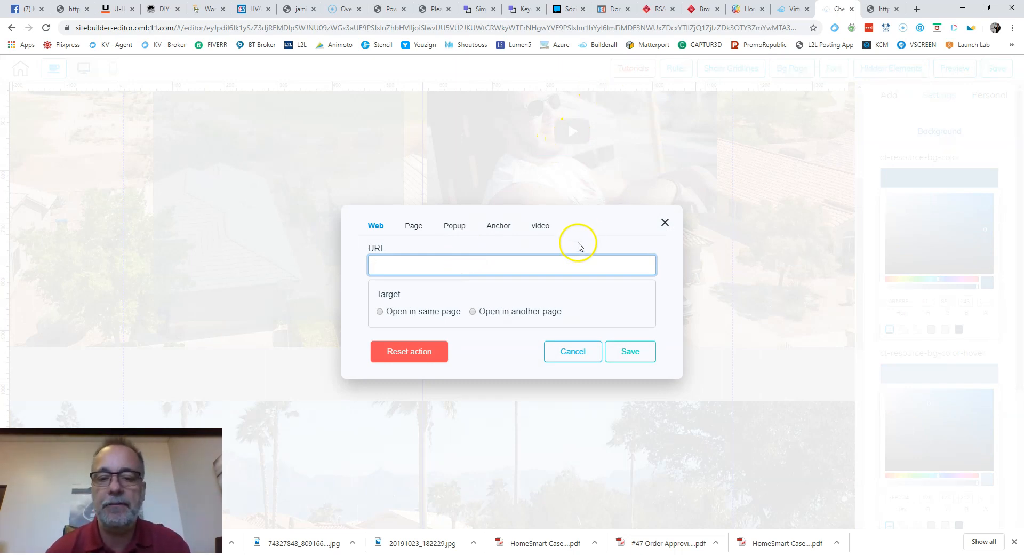
click(664, 222)
Set the height of the grey divider panel between the two photo panels to 150
scroll(754, 214, down, 10)
scroll(696, 290, up, 4)
scroll(573, 297, up, 4)
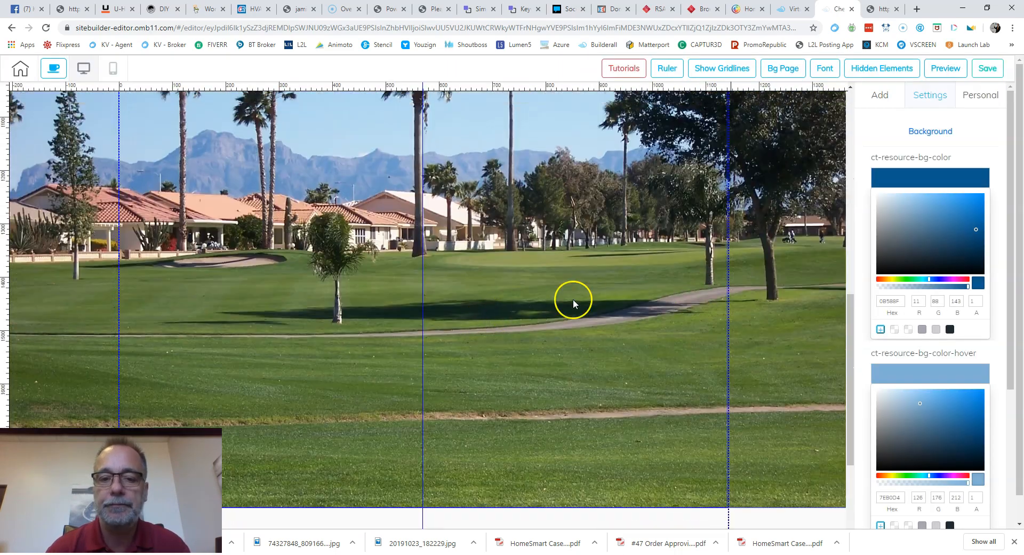
click(572, 270)
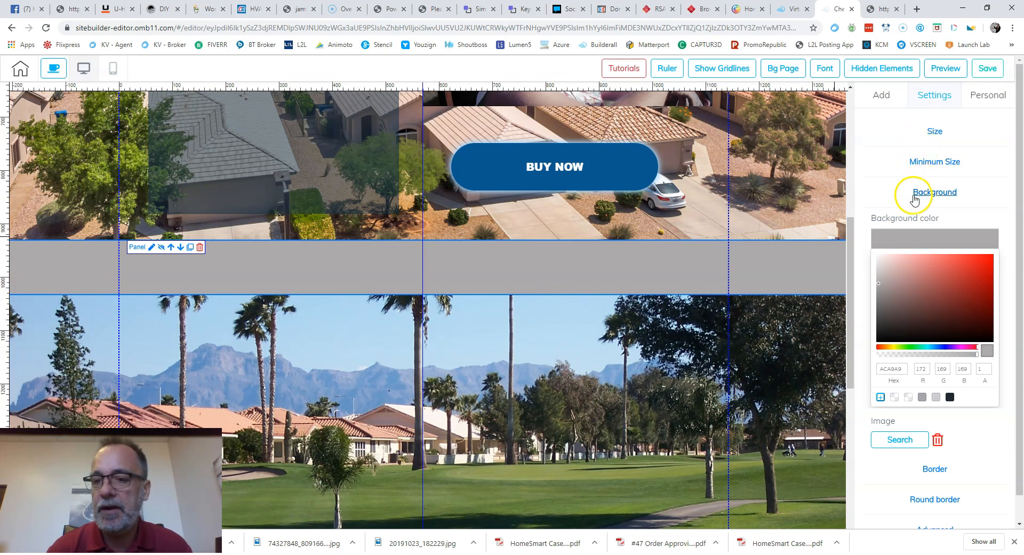
click(938, 128)
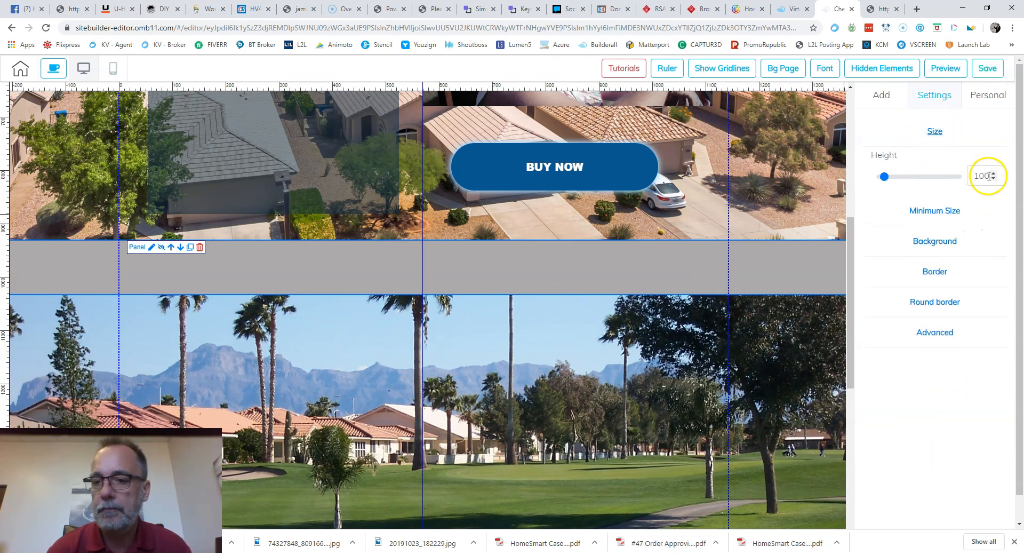
key(BackSpace)
key(BackSpace)
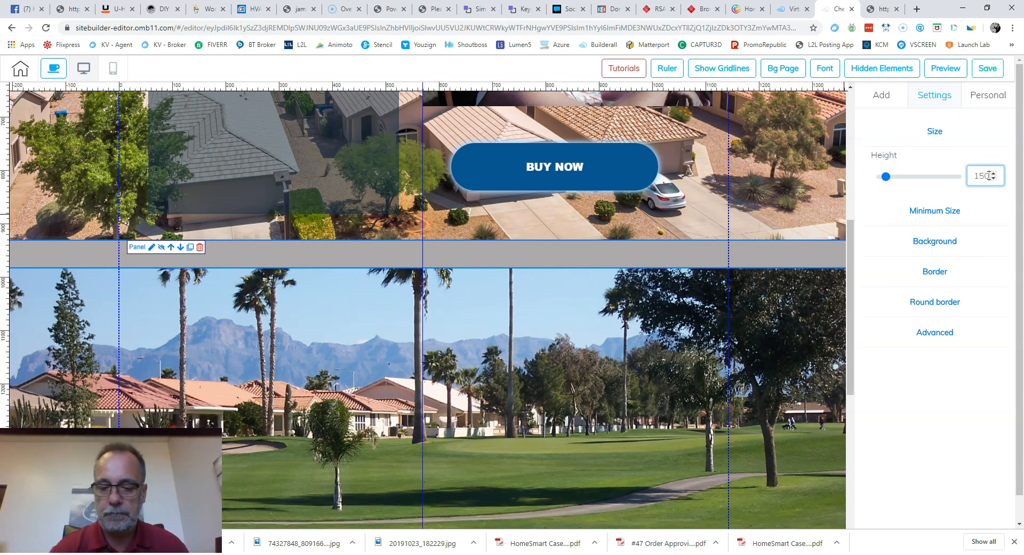
click(462, 472)
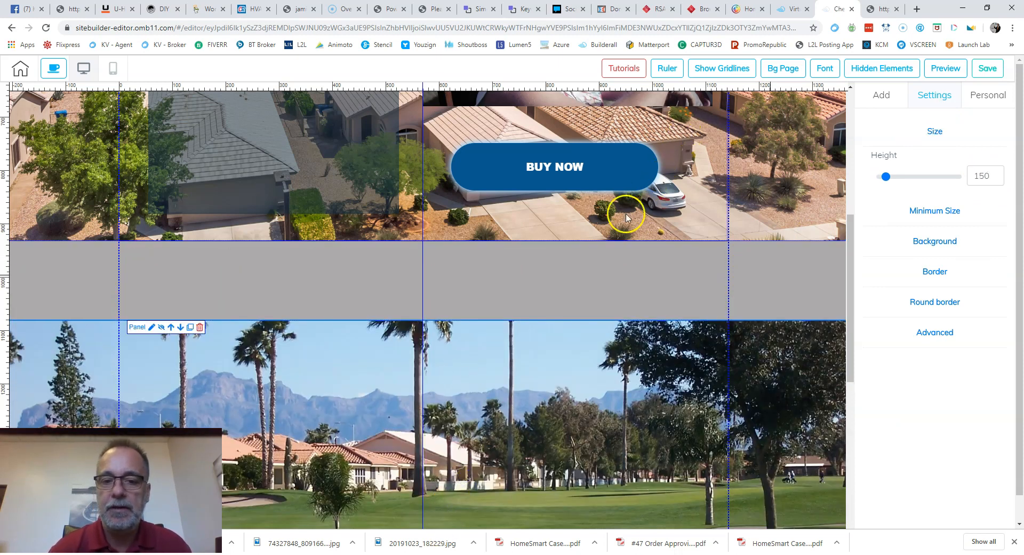
Duplicate the BUY NOW button and place the copy near the upper left of the golf course panel
scroll(534, 275, down, 4)
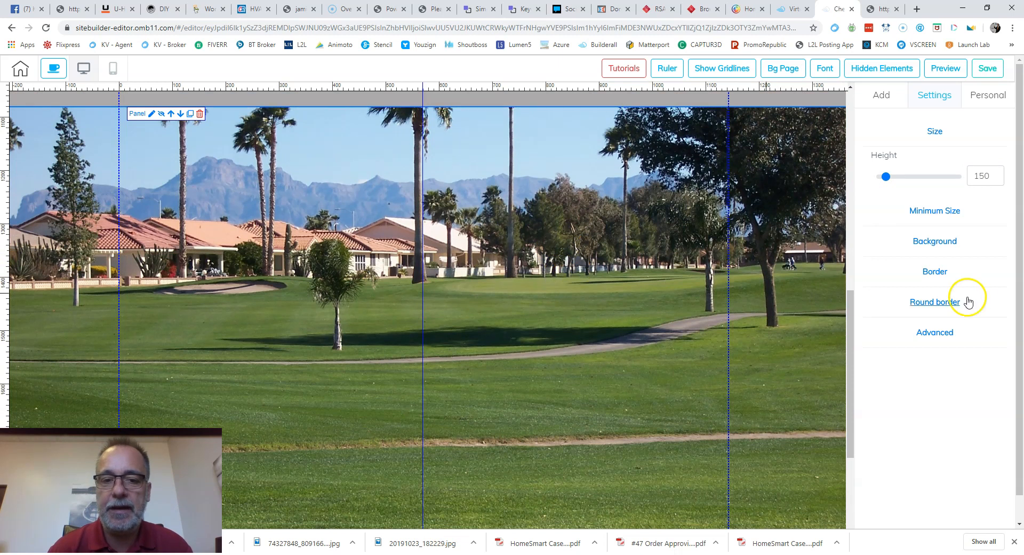
click(889, 104)
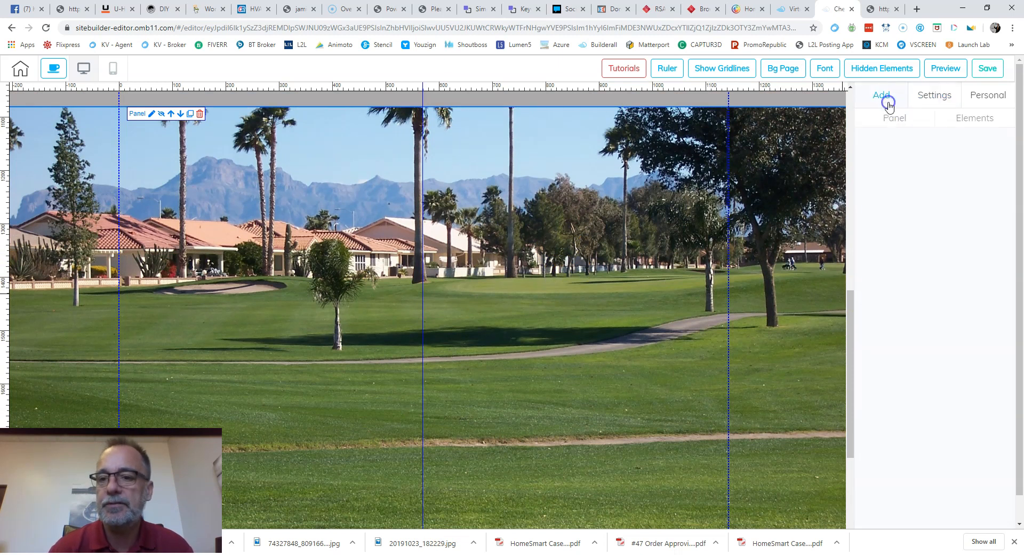
click(973, 118)
scroll(722, 315, up, 7)
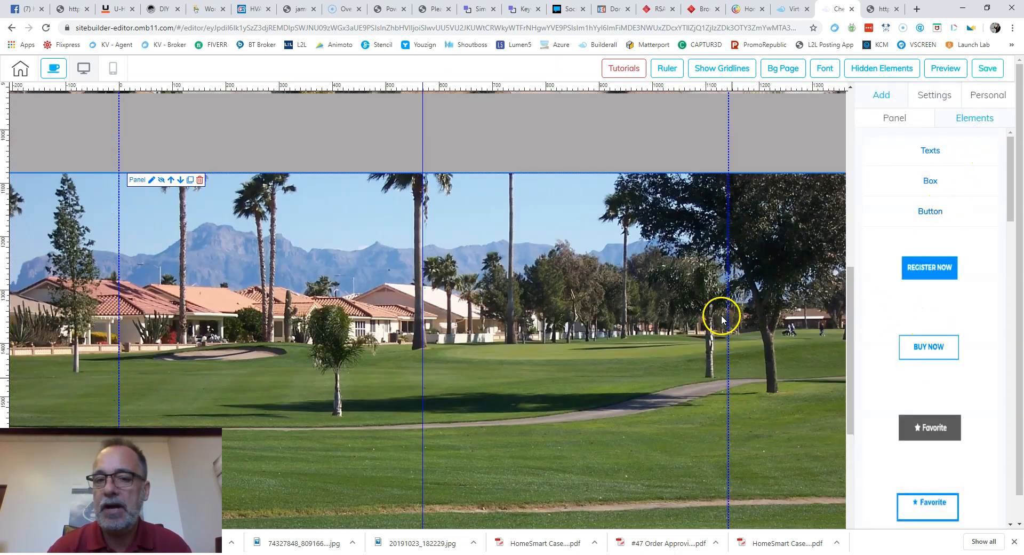
click(633, 340)
click(518, 297)
scroll(748, 308, down, 2)
drag(648, 249, 322, 453)
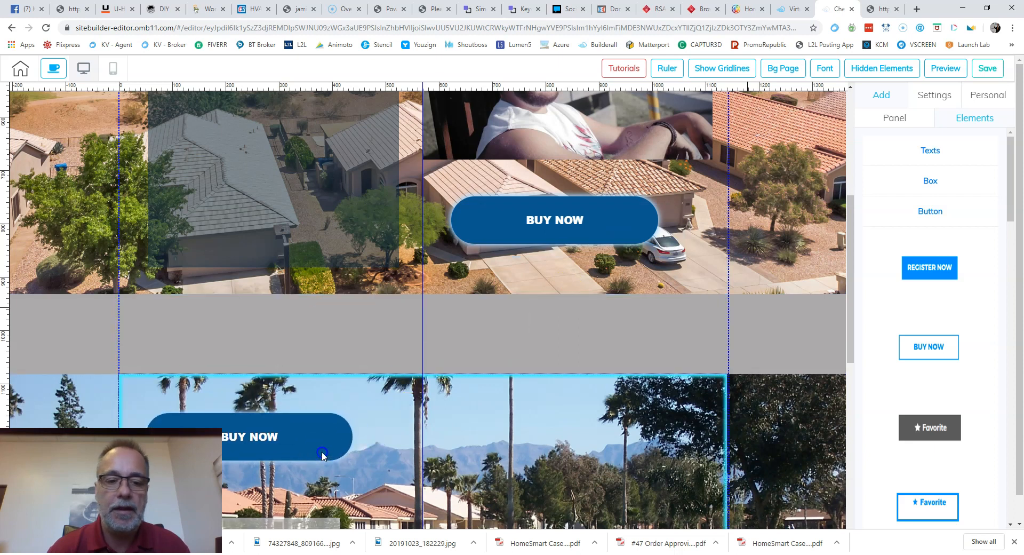
Duplicate the golf course panel's BUY NOW button twice and spread the copies in a row across the panel
scroll(587, 403, down, 4)
click(302, 234)
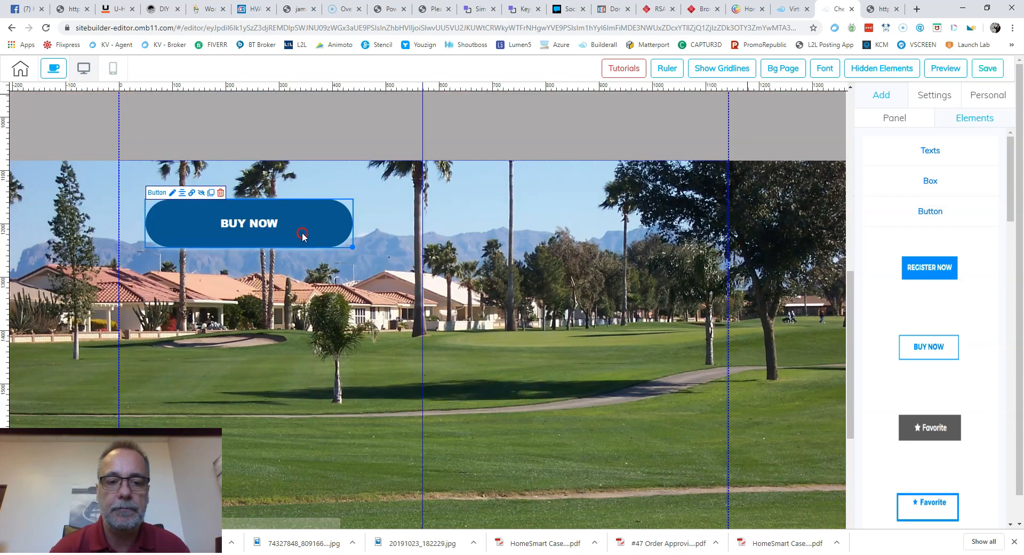
click(212, 198)
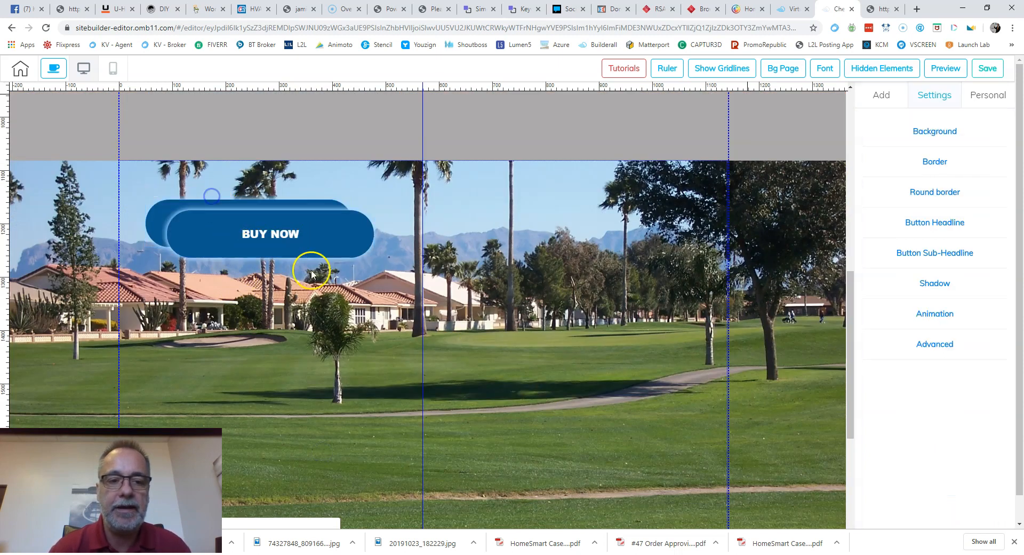
drag(350, 251, 542, 239)
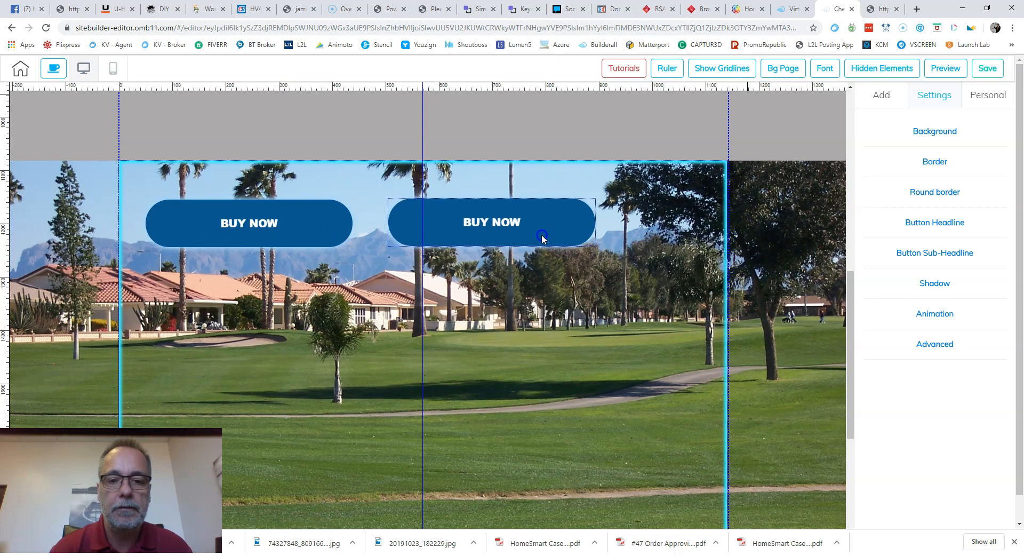
click(569, 238)
click(461, 193)
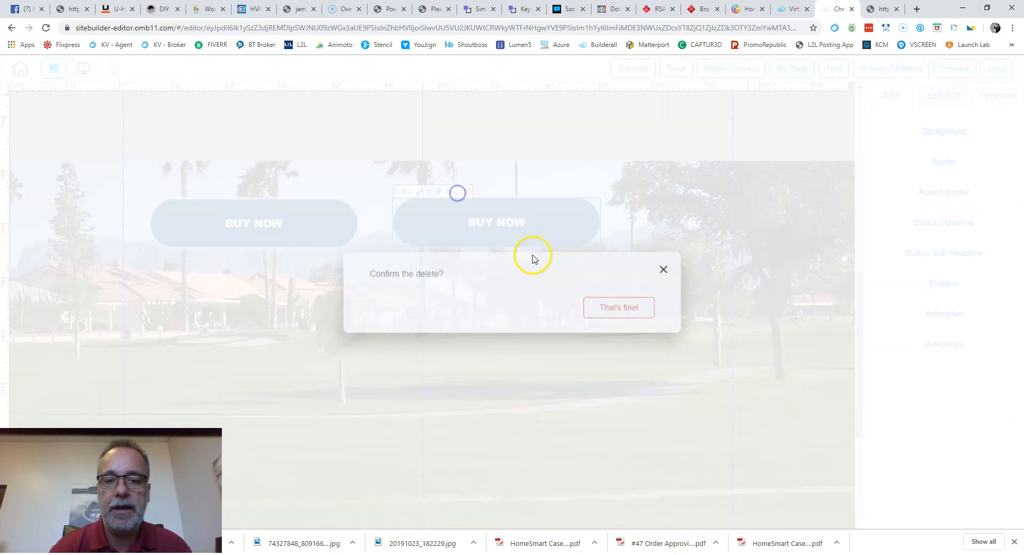
click(666, 268)
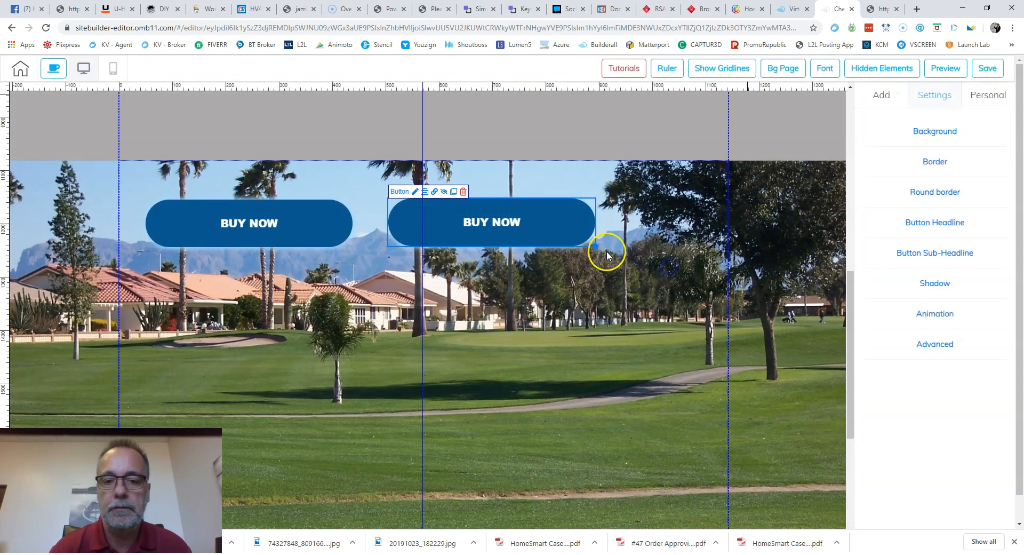
click(452, 195)
drag(567, 240, 791, 236)
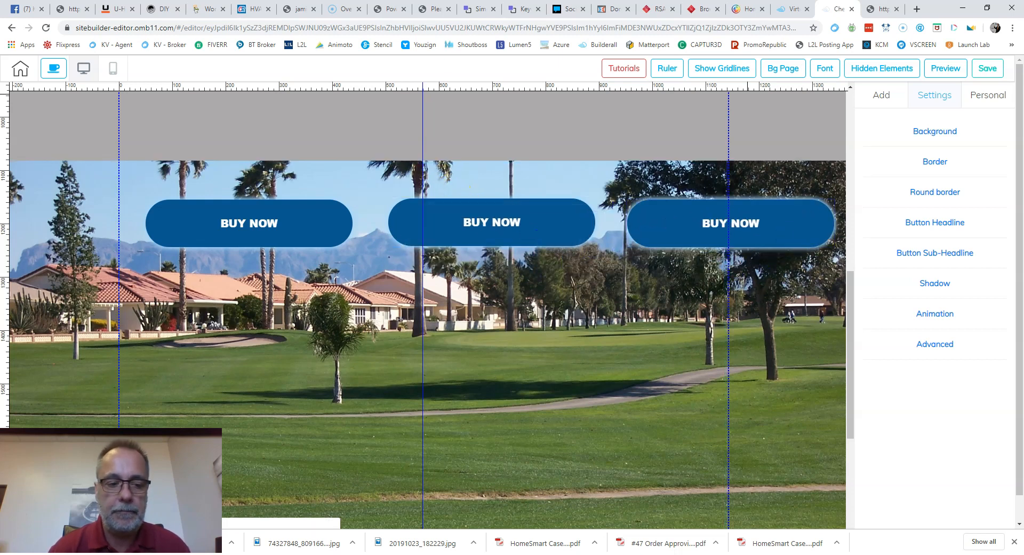
Shrink the leftmost BUY NOW button in the golf course panel
click(328, 233)
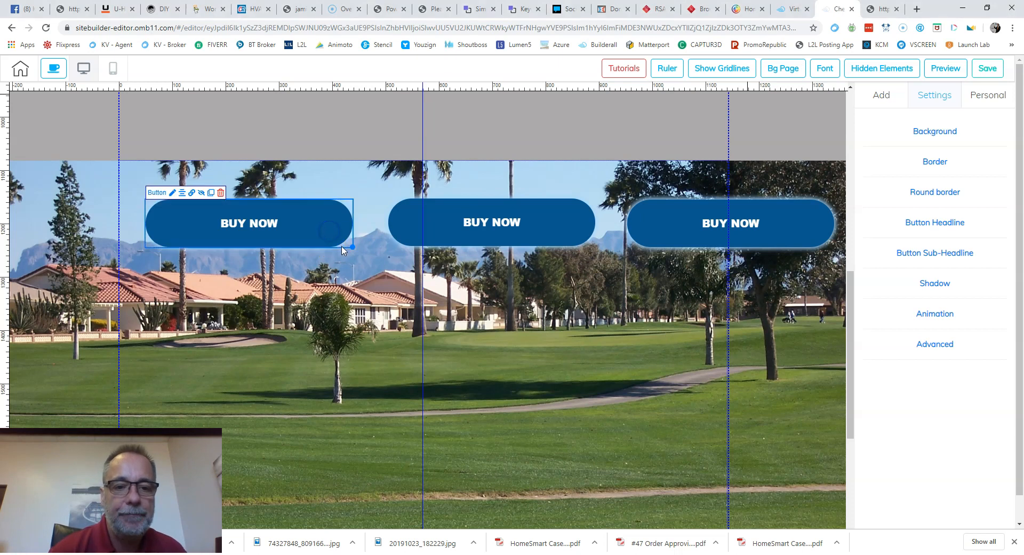
drag(352, 249, 297, 241)
Delete the middle and rightmost BUY NOW copies from the golf course panel
drag(568, 238, 498, 234)
click(398, 196)
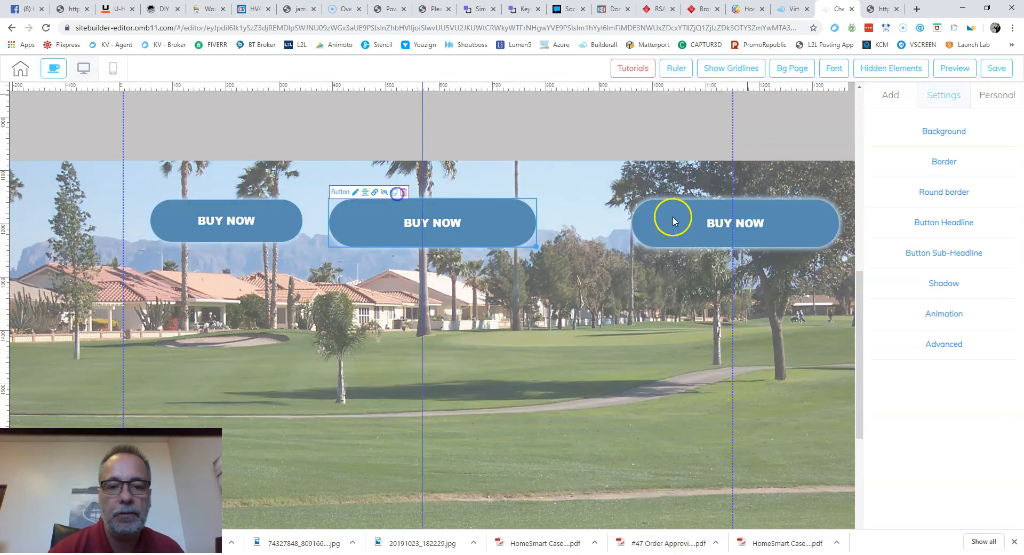
click(613, 307)
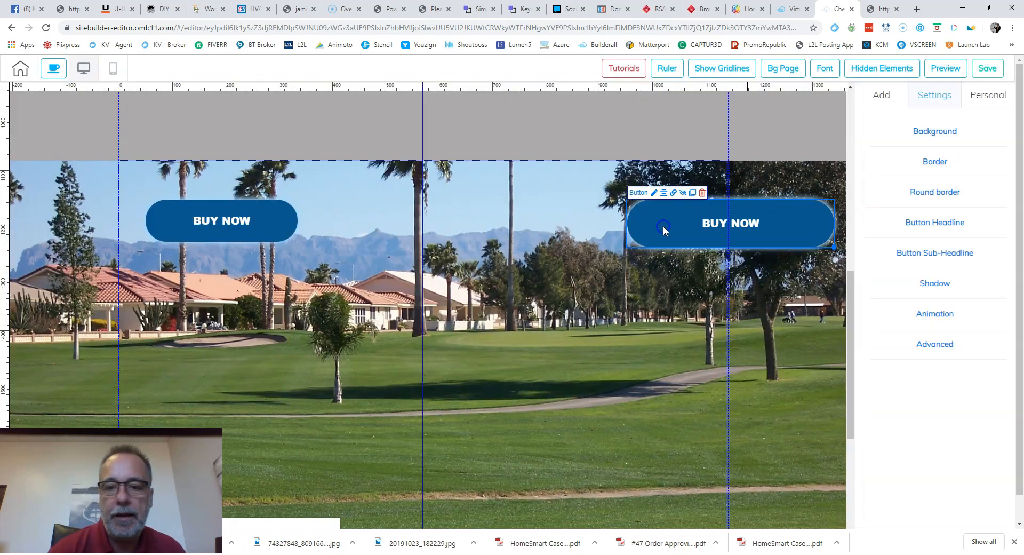
click(697, 192)
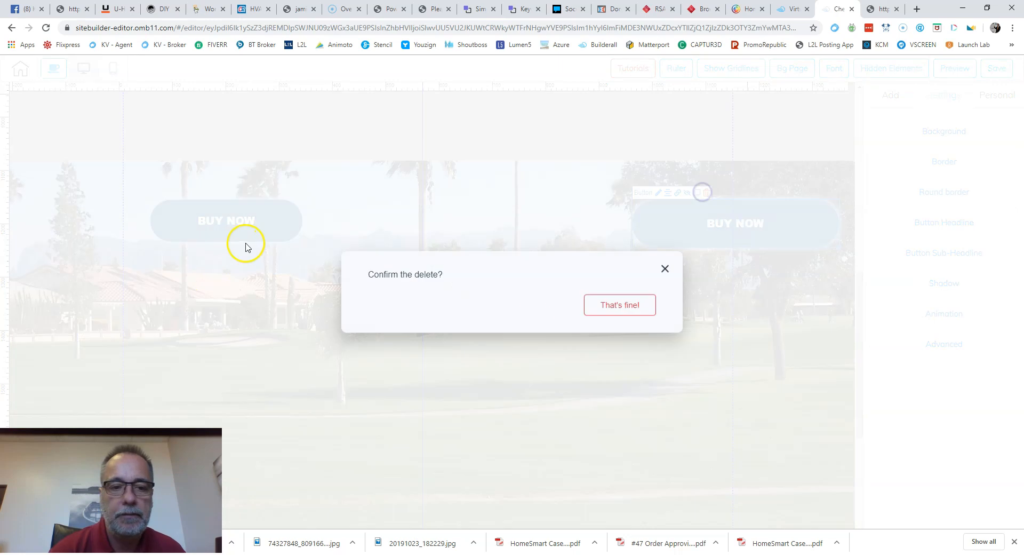
click(645, 306)
Give the golf course panel's remaining BUY NOW button a hover animation with the shake effect at slower speed
click(270, 237)
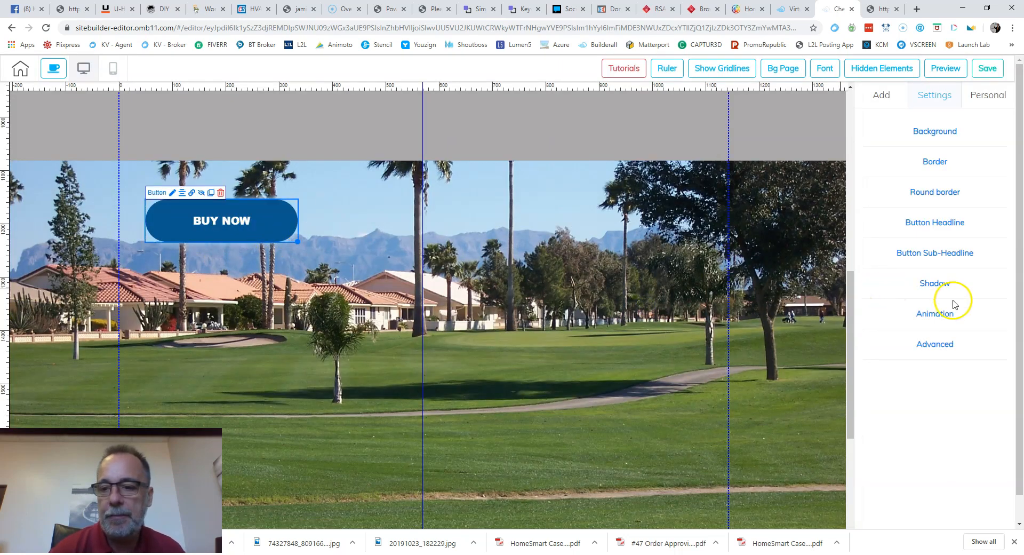
click(939, 314)
scroll(880, 374, down, 1)
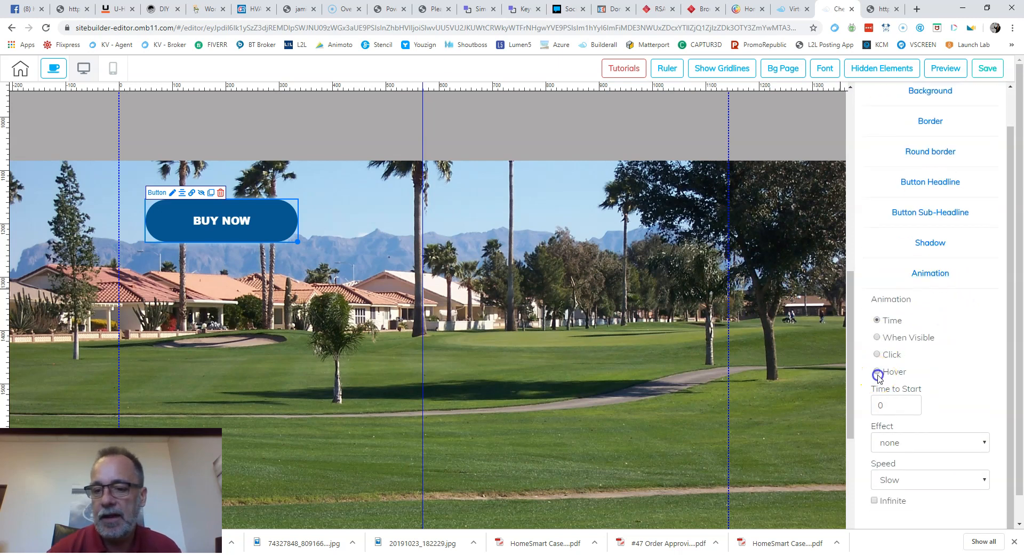
click(877, 374)
click(985, 441)
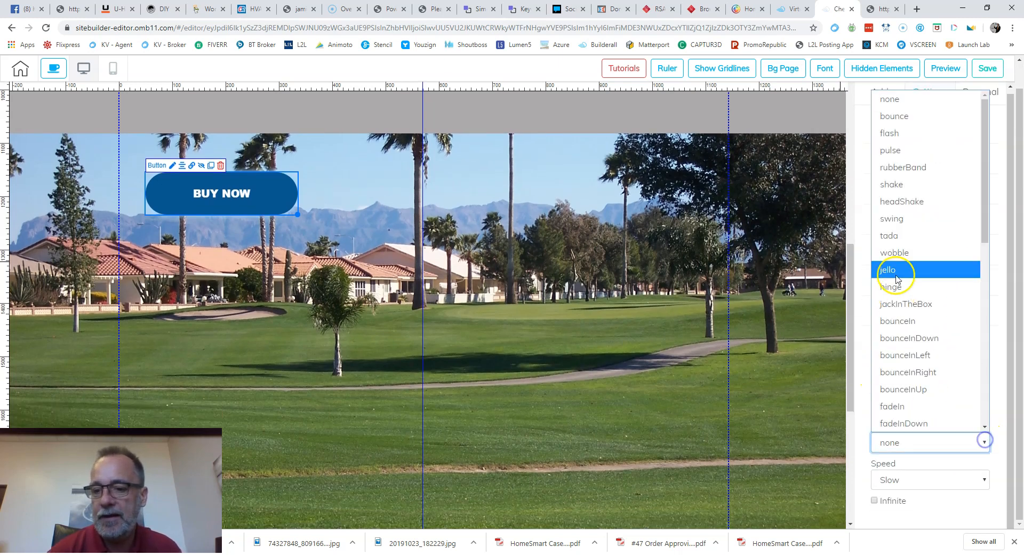
click(896, 185)
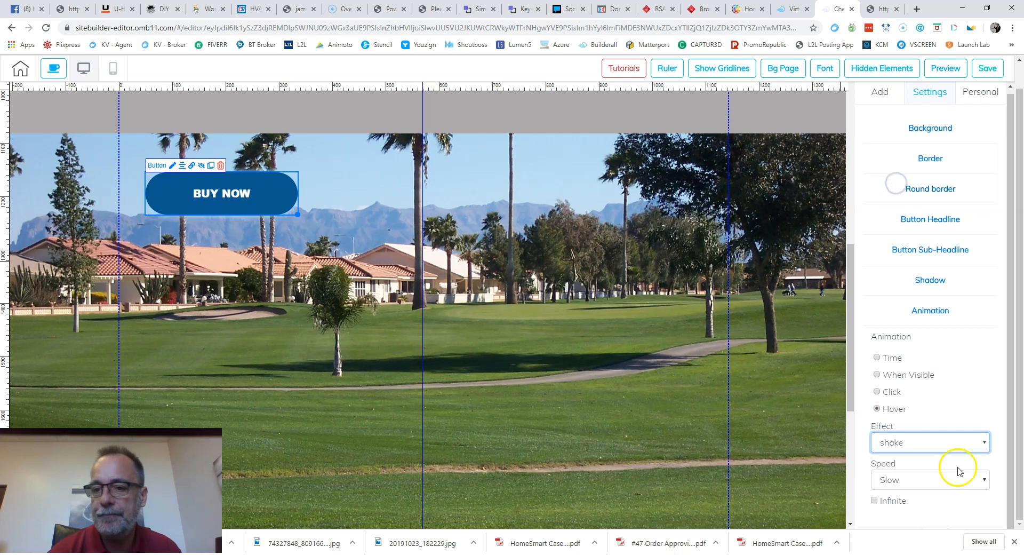
click(984, 483)
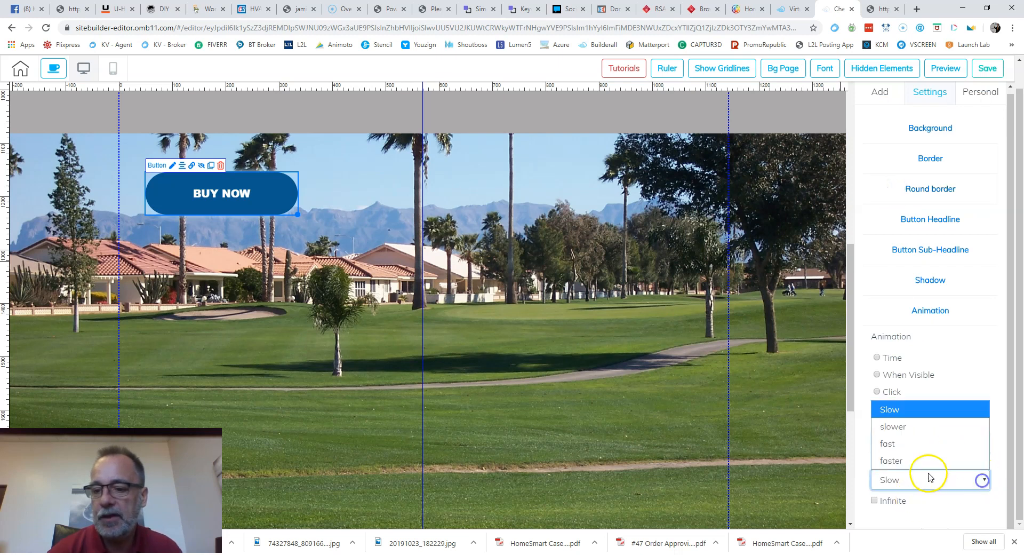
click(899, 427)
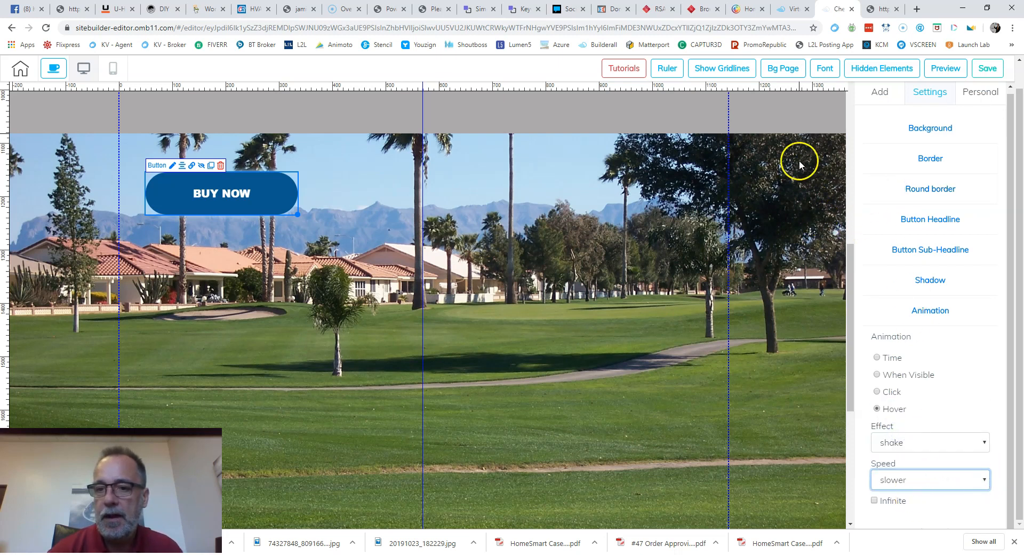
Save the website without publishing it
scroll(565, 133, down, 2)
click(579, 116)
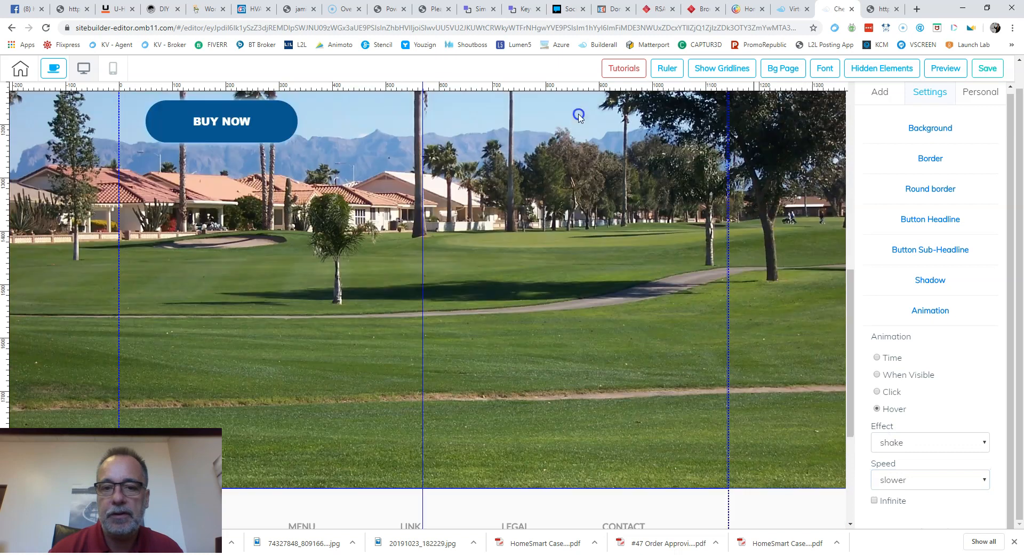
click(987, 68)
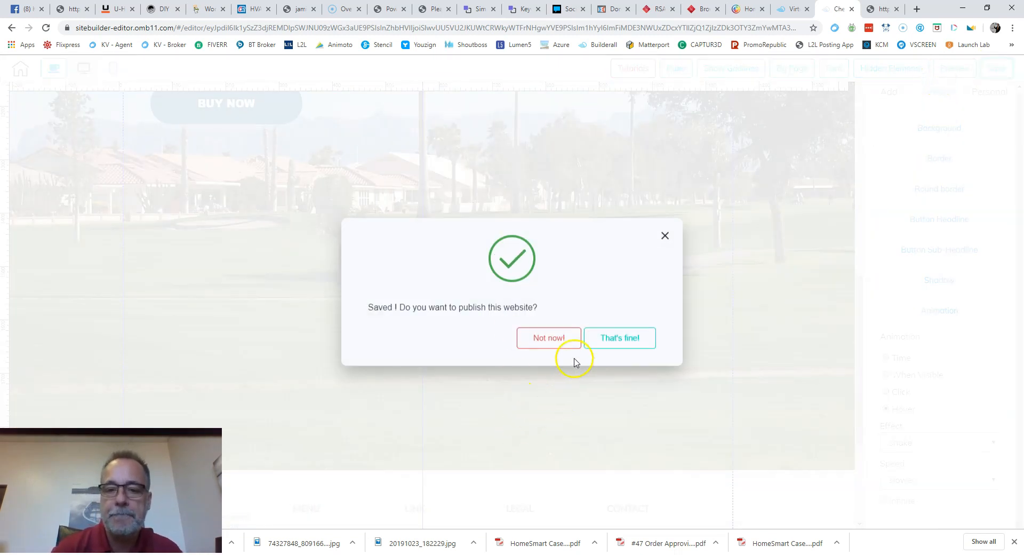
click(542, 347)
Preview the page to check the hover animation of the golf course panel's BUY NOW button, and return to the editor
click(946, 69)
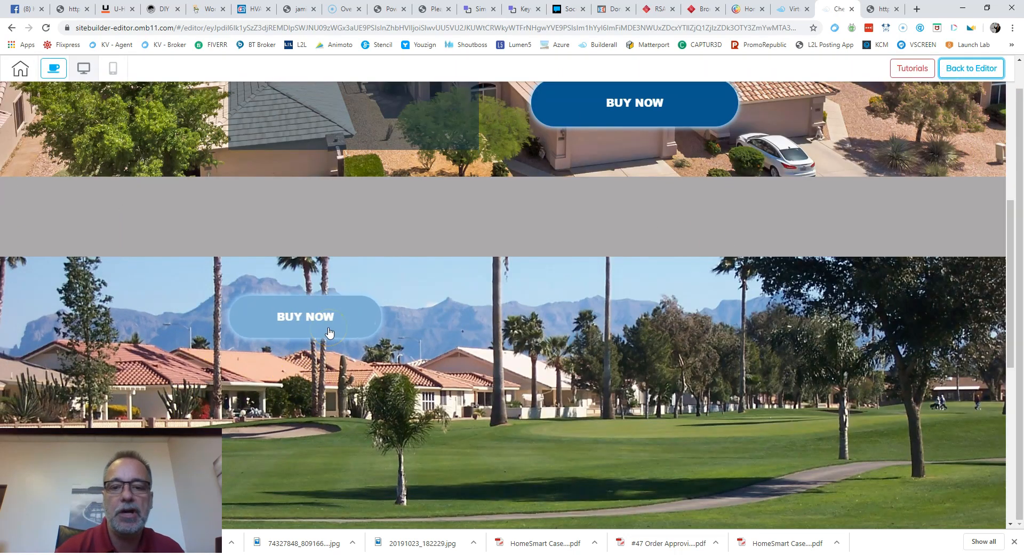
scroll(472, 386, down, 2)
scroll(473, 386, up, 1)
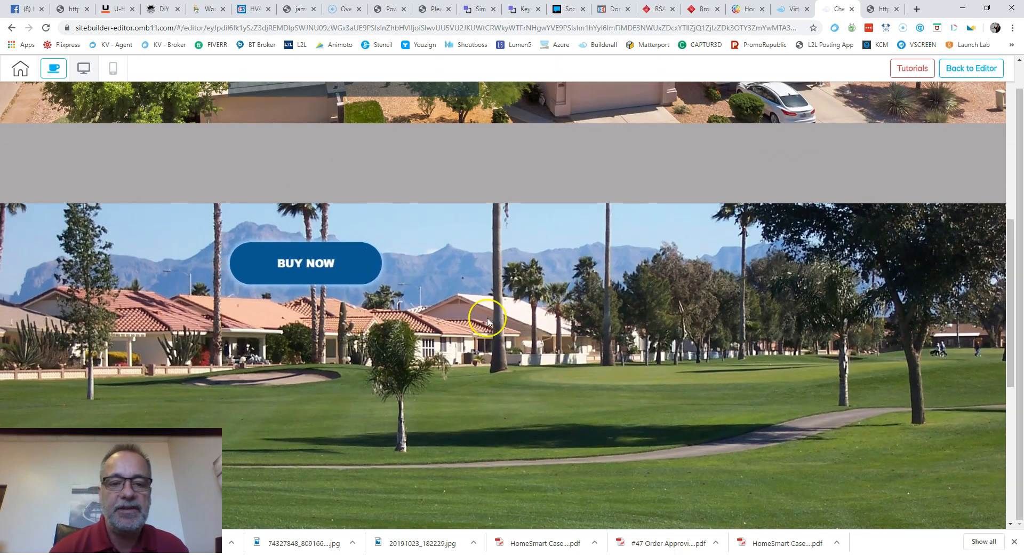
click(972, 67)
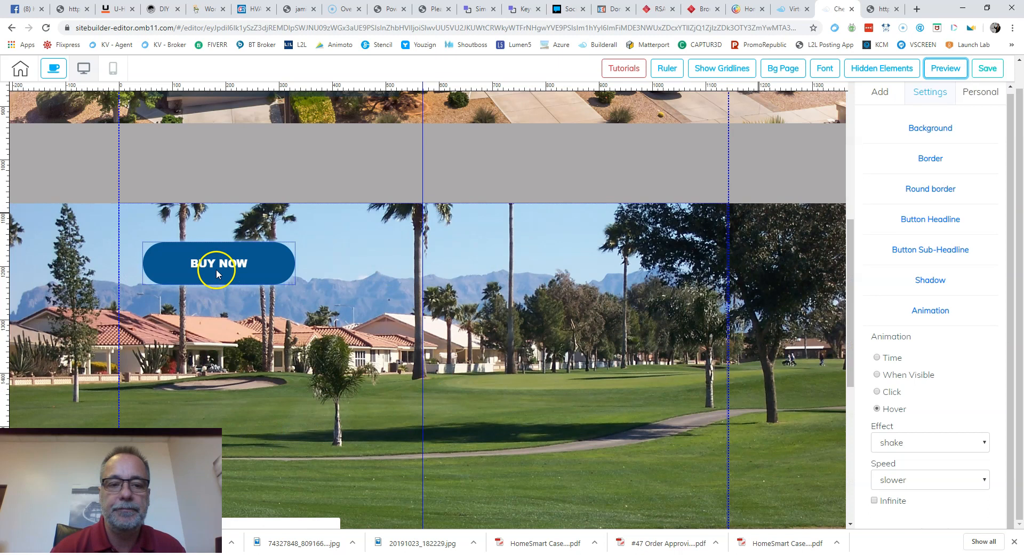
Change the golf course panel button's headline to "Power Ranch Homes for Sale"
click(261, 277)
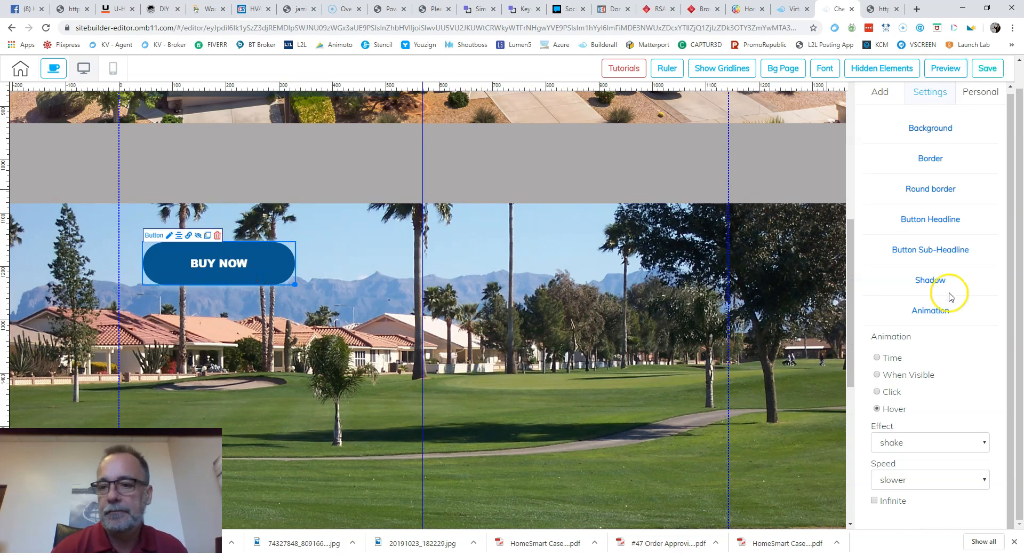
click(916, 218)
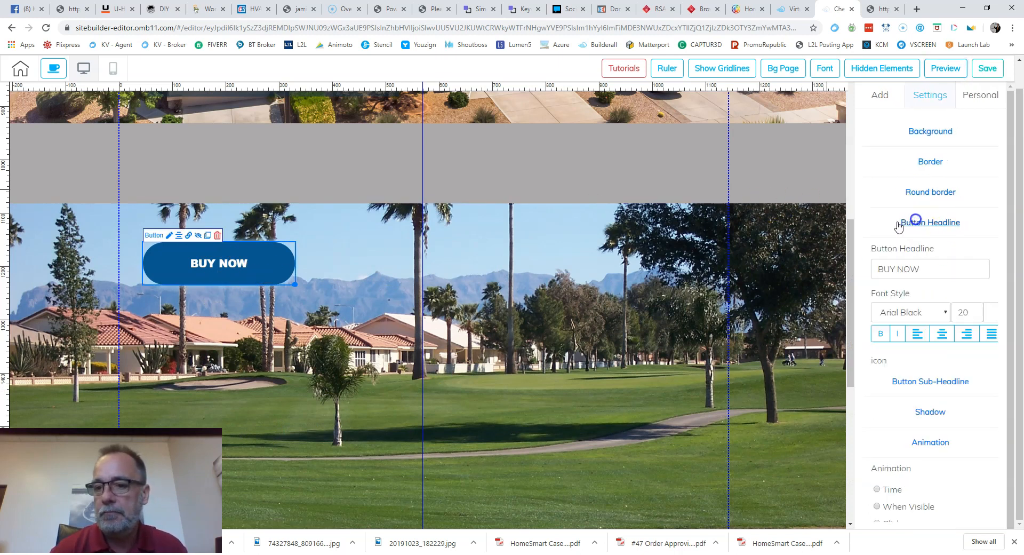
triple_click(921, 270)
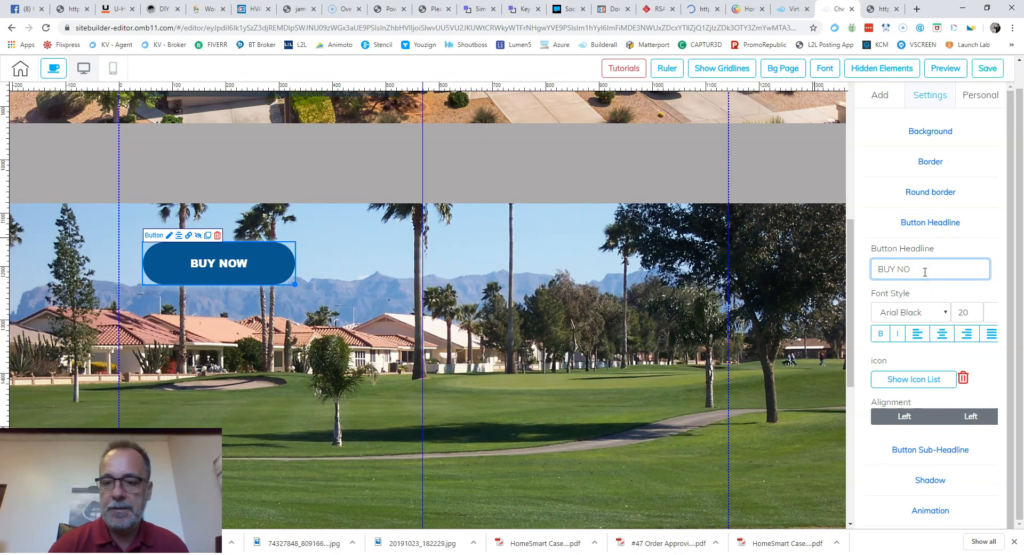
key(BackSpace)
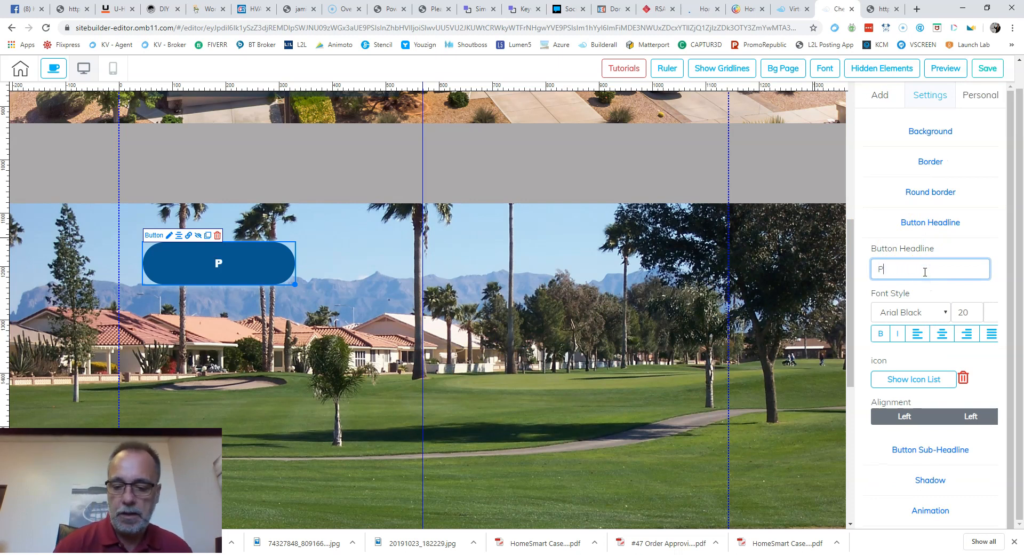
text(Power Ranch)
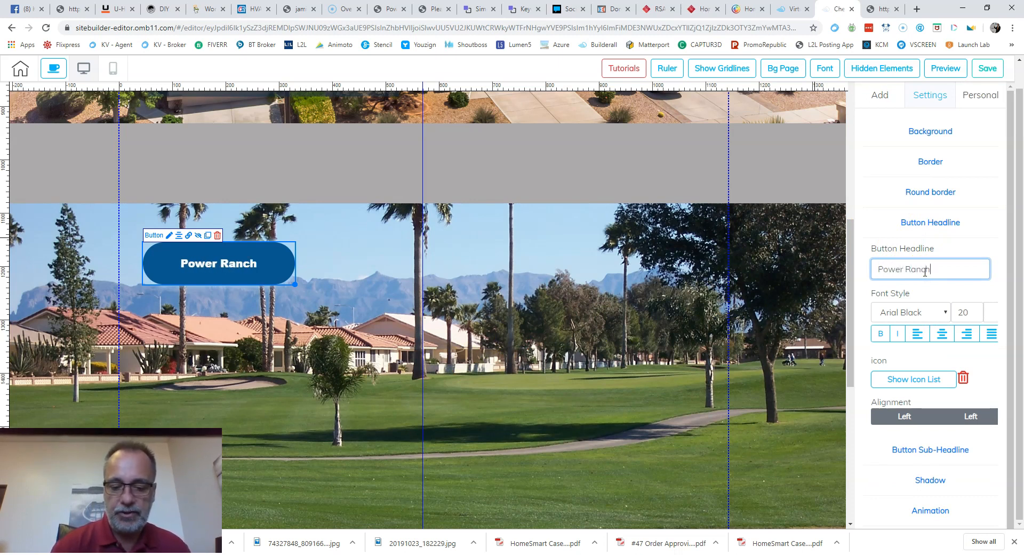
text( Homes for Sale)
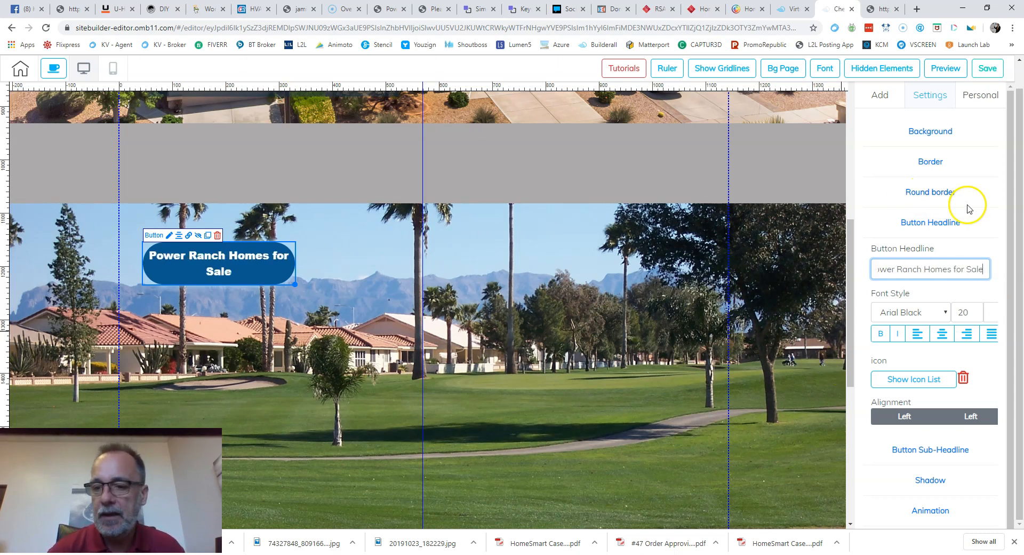
Add the sub-headline "- opens in new window -" to the Power Ranch Homes for Sale button and enlarge the button to fit it
click(918, 445)
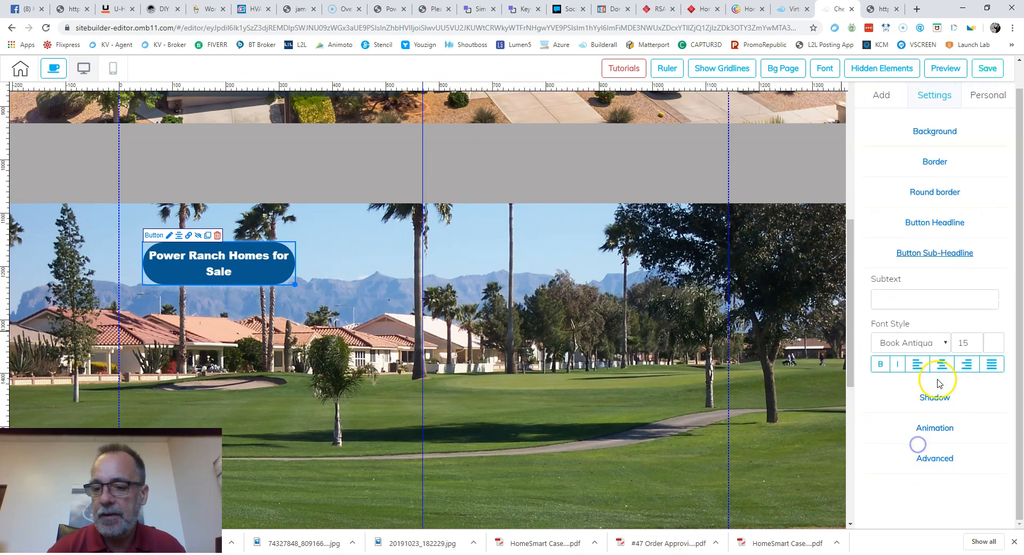
click(887, 296)
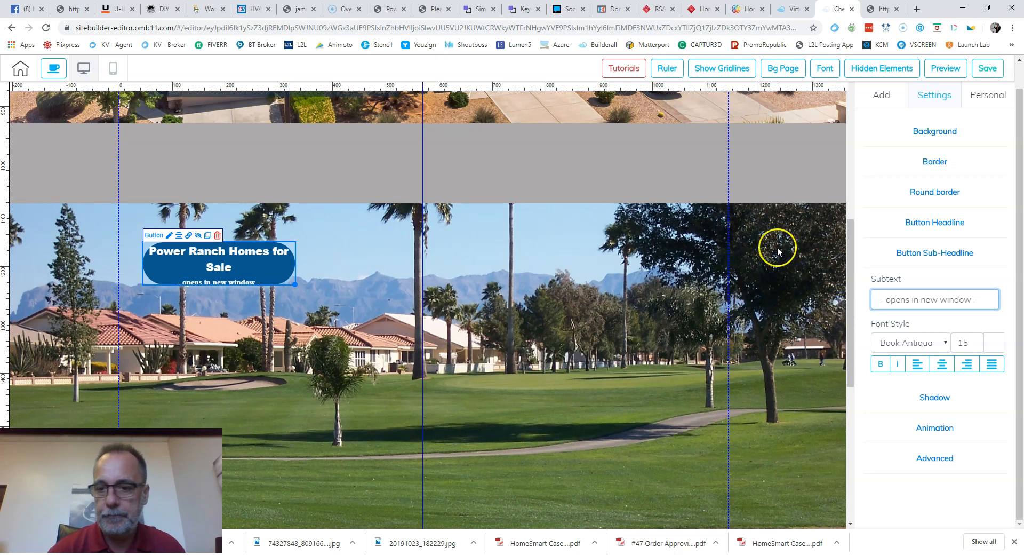
drag(295, 283, 299, 300)
click(375, 299)
scroll(542, 324, down, 1)
scroll(542, 324, up, 1)
Duplicate the Power Ranch Homes for Sale button twice and arrange the copies in a row across the golf course panel
click(288, 297)
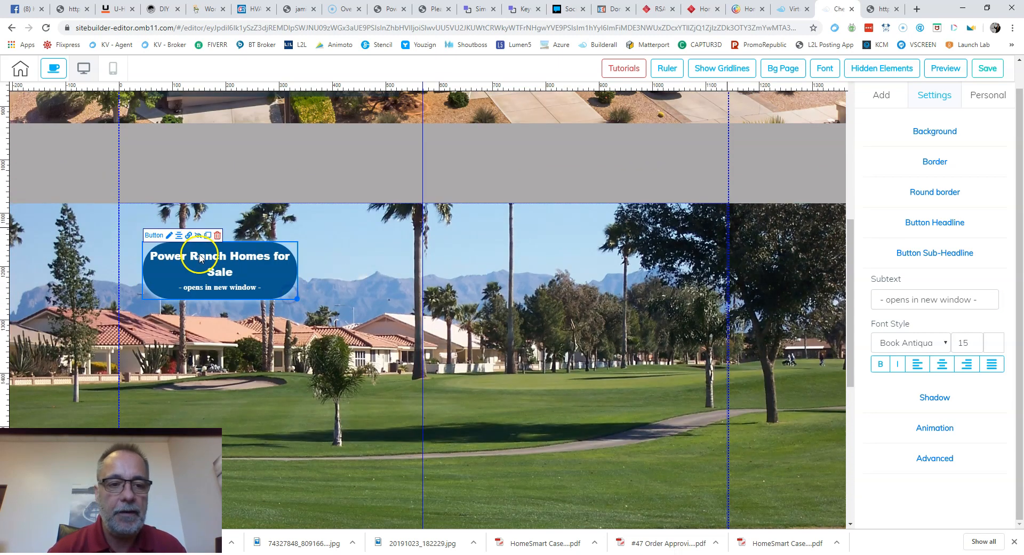
click(206, 239)
drag(261, 295, 617, 295)
click(400, 236)
click(350, 284)
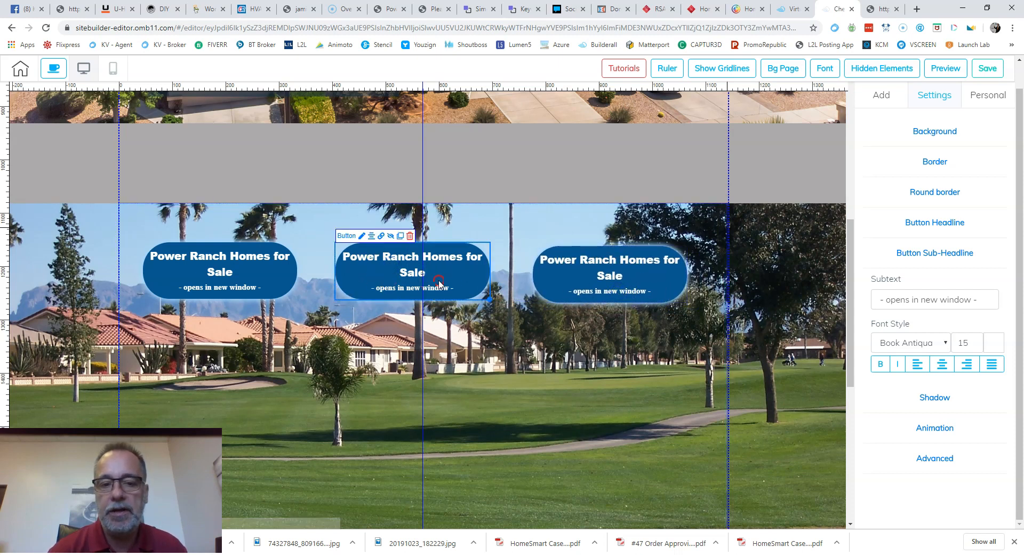
Change the middle button's headline to "Power Ranch Pool Homes"
click(928, 222)
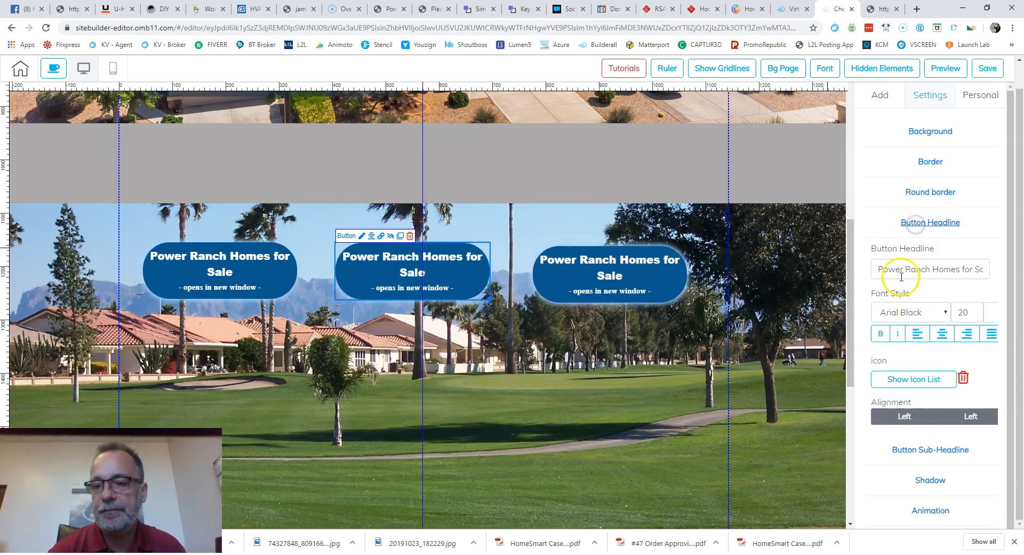
click(934, 268)
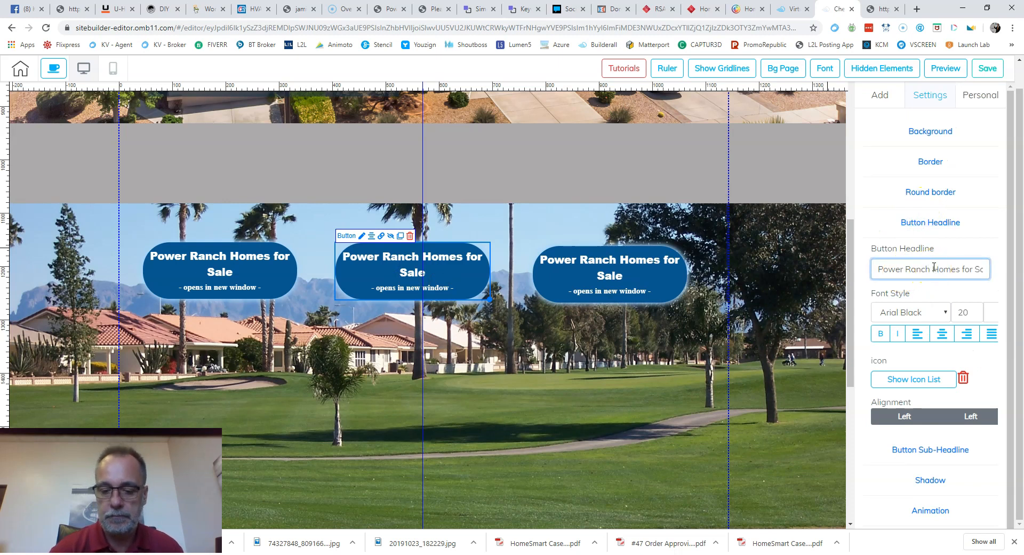
text(Pool Homes)
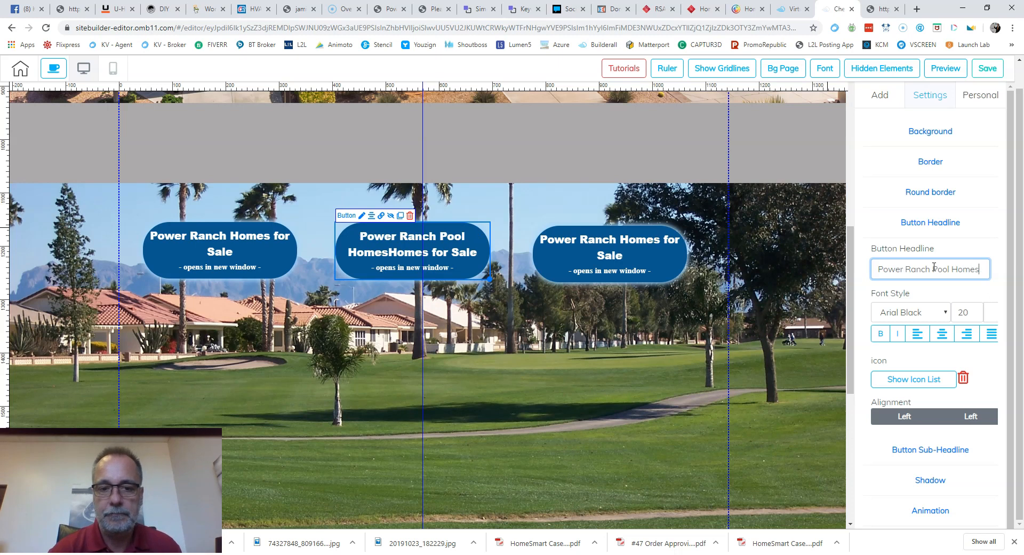
Preview the page down to its footer and compare its layout with The Groves Mesa page open in another browser tab
scroll(622, 382, down, 7)
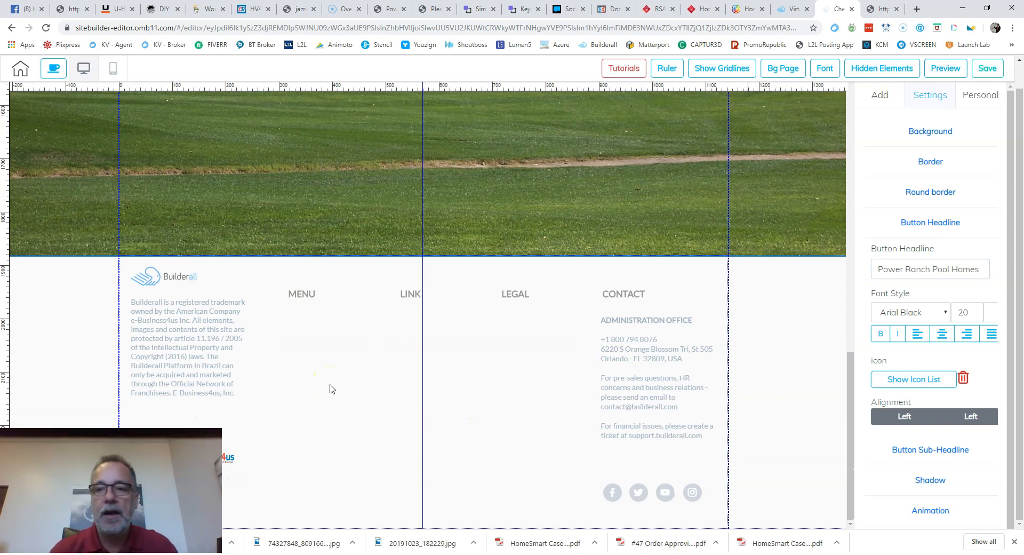
scroll(703, 362, up, 3)
click(963, 67)
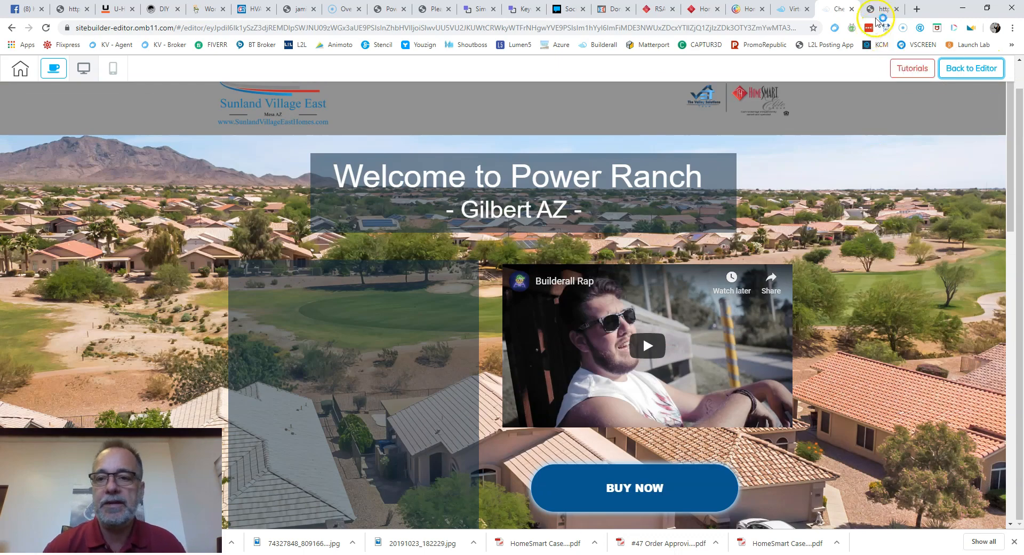
click(878, 16)
scroll(846, 192, up, 7)
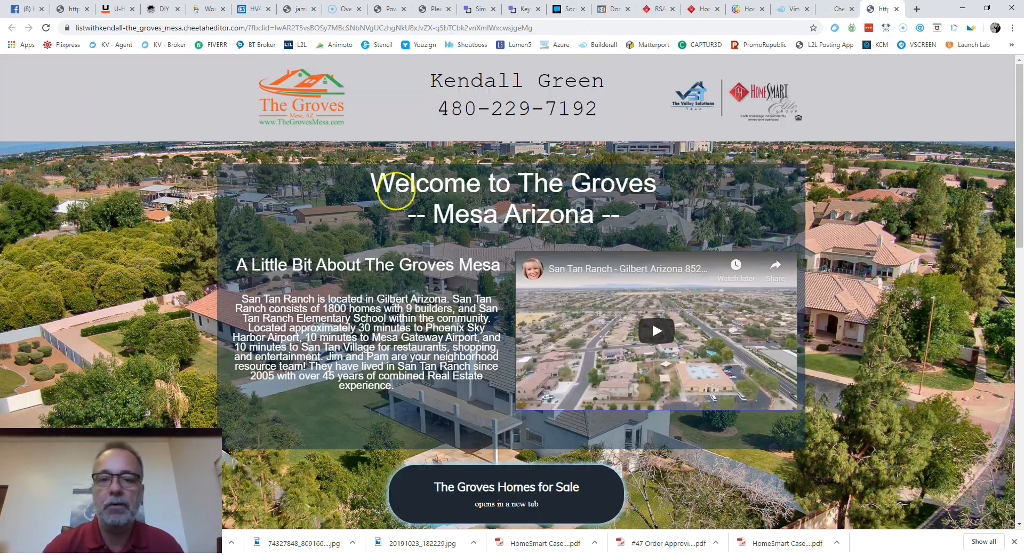
scroll(808, 273, down, 10)
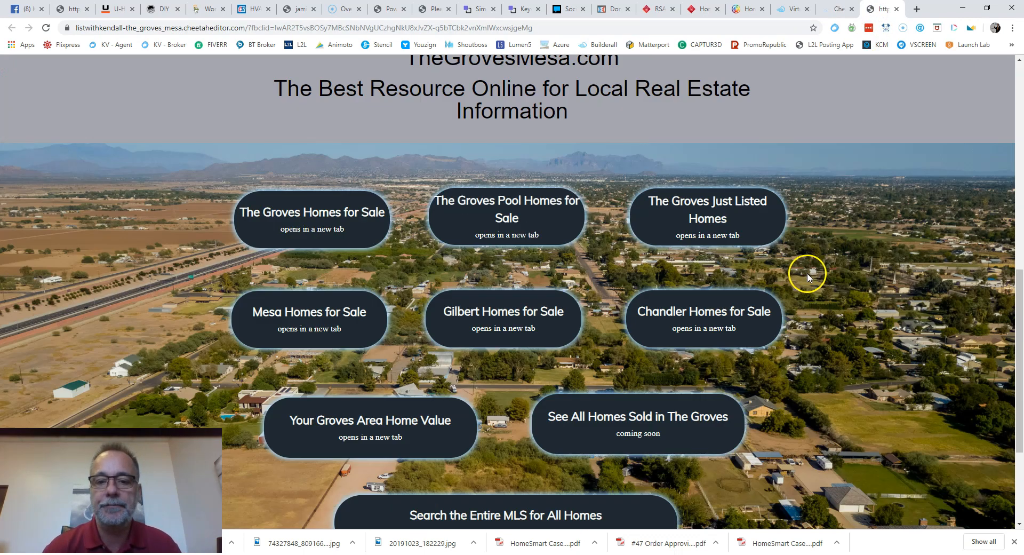
scroll(769, 280, up, 10)
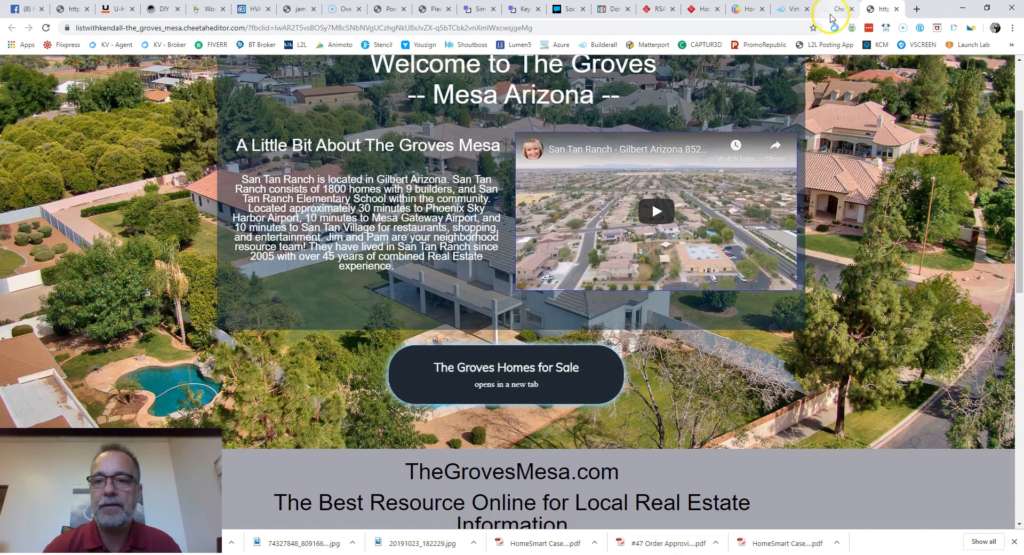
click(837, 9)
scroll(878, 371, down, 10)
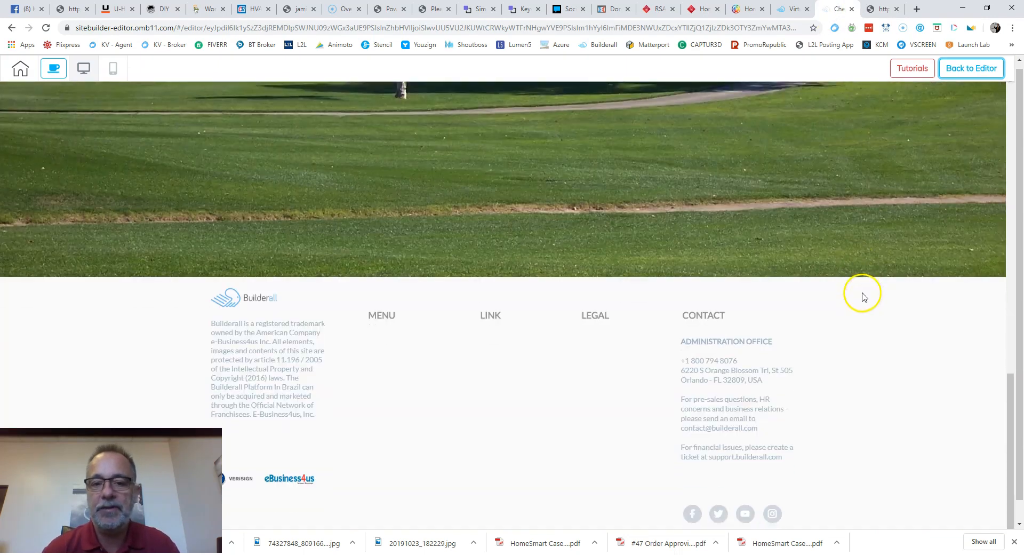
scroll(852, 219, up, 10)
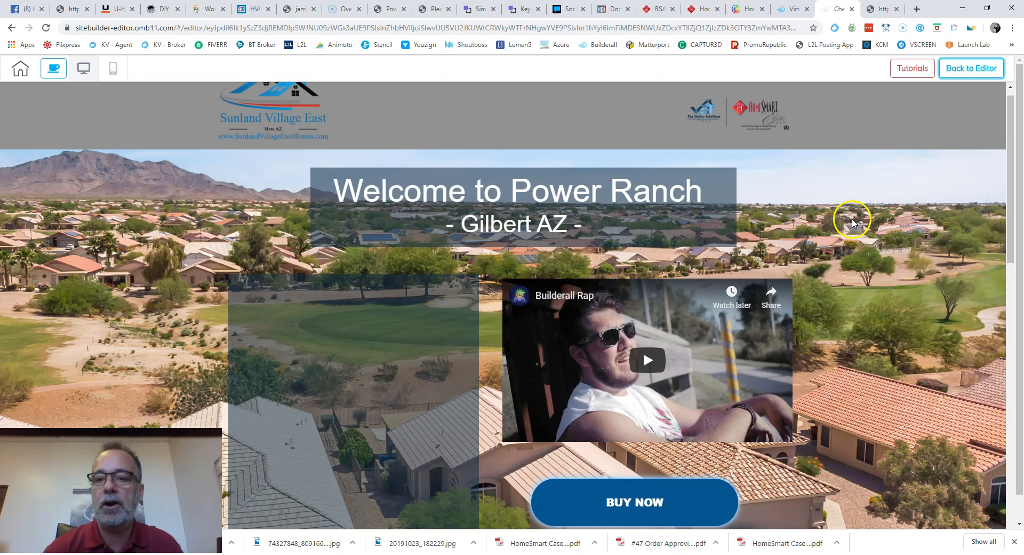
Examine the page's mobile layout from the header logos down to the footer
click(112, 69)
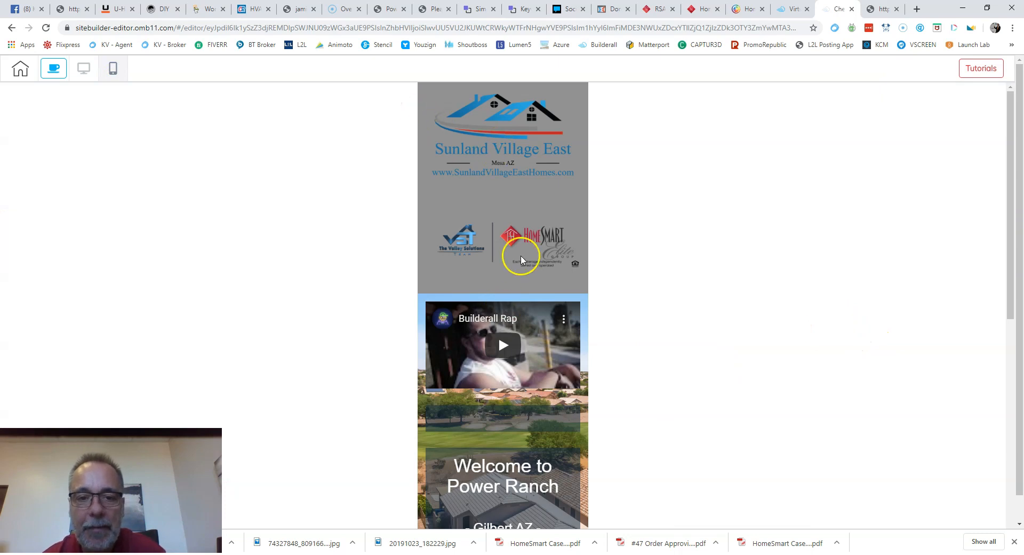
scroll(523, 264, down, 7)
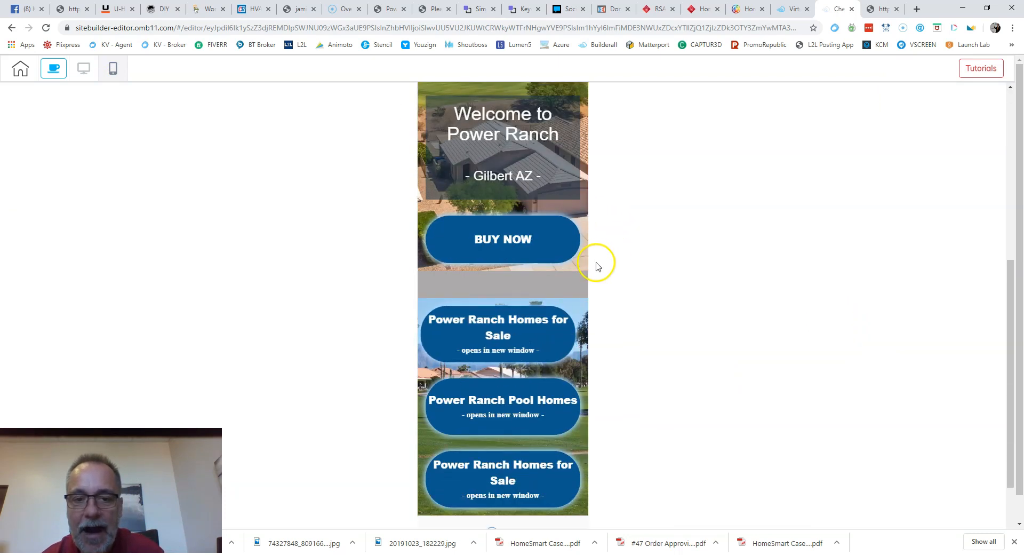
scroll(596, 267, down, 3)
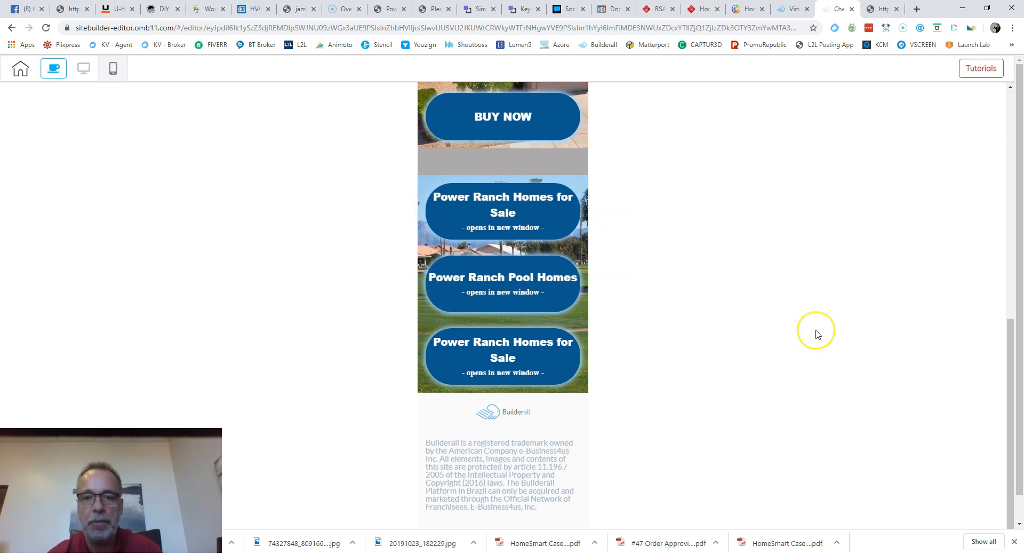
scroll(815, 333, up, 10)
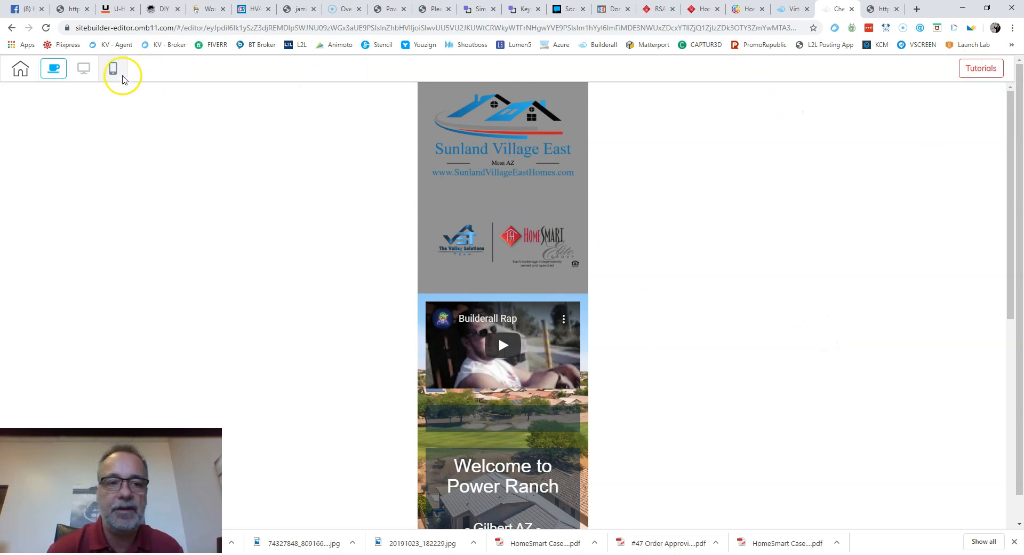
Leave the page preview and switch the editor to the mobile layout
click(84, 68)
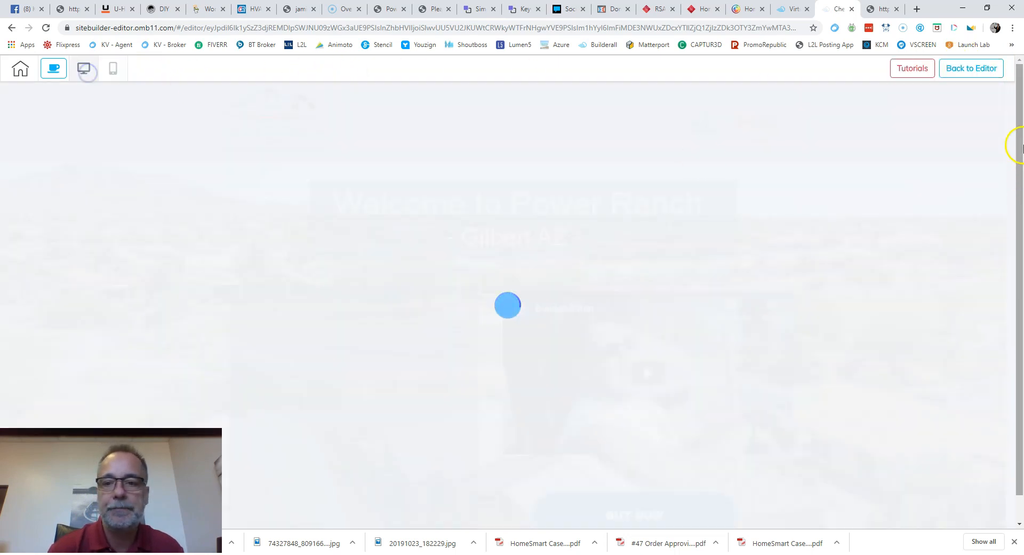
click(960, 72)
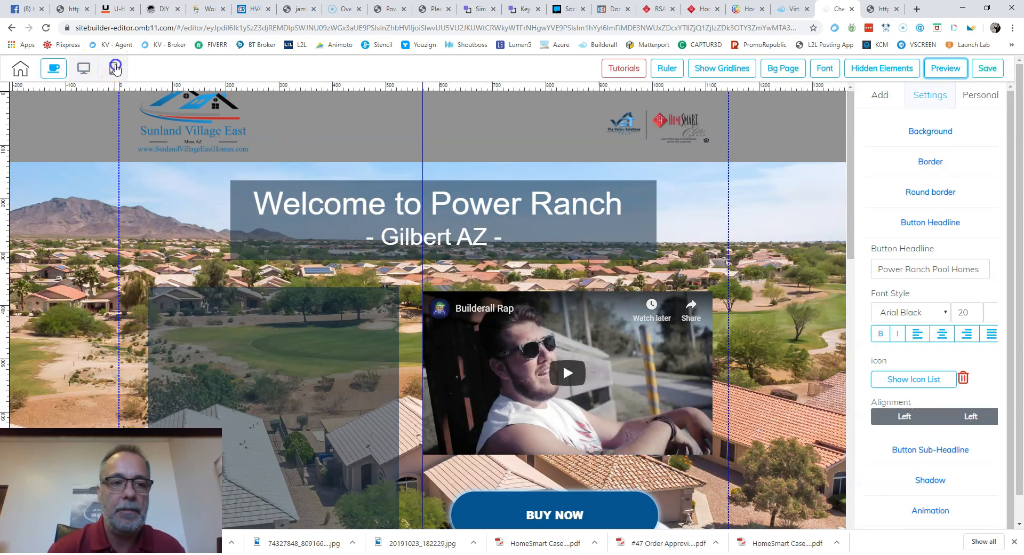
click(115, 68)
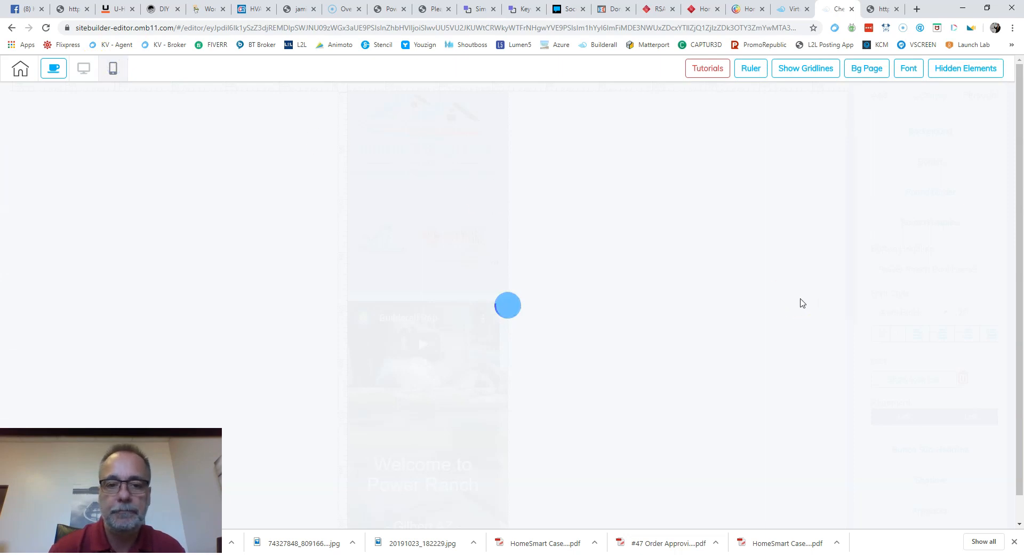
Set the mobile Sunland Village East logo's margins to 50 left and 42 right, and its top and bottom padding to 0
click(421, 148)
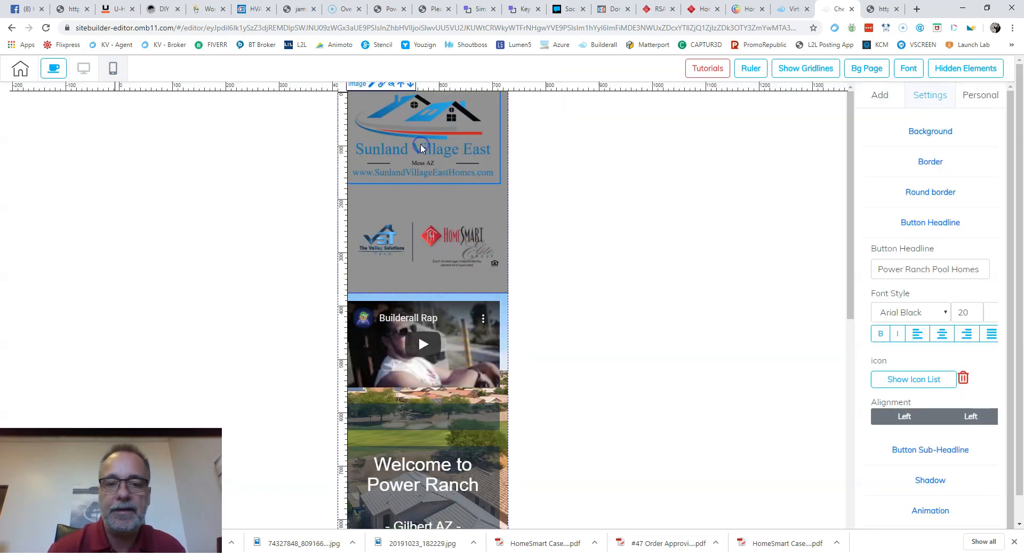
click(934, 284)
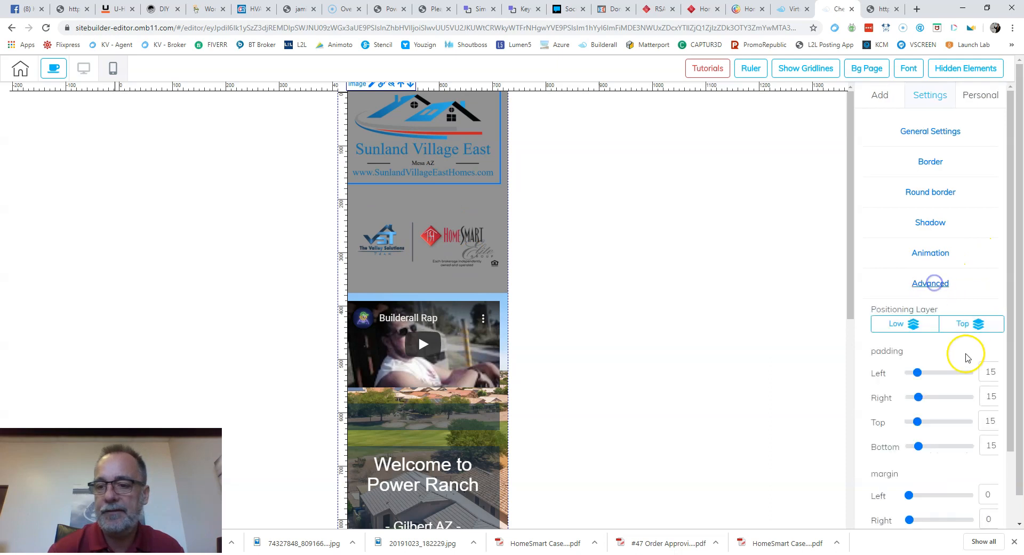
drag(908, 499, 956, 495)
drag(908, 520, 970, 496)
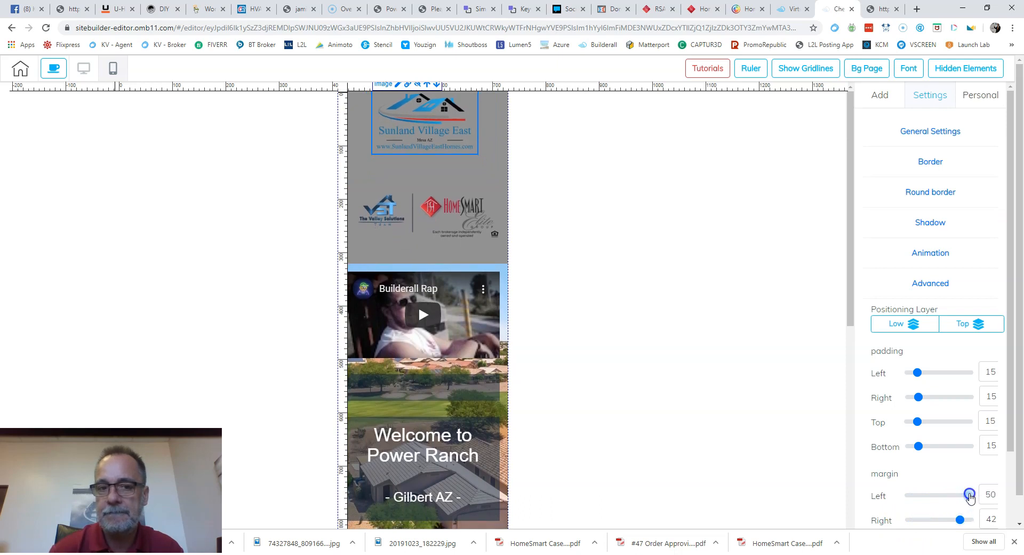
click(573, 360)
click(442, 141)
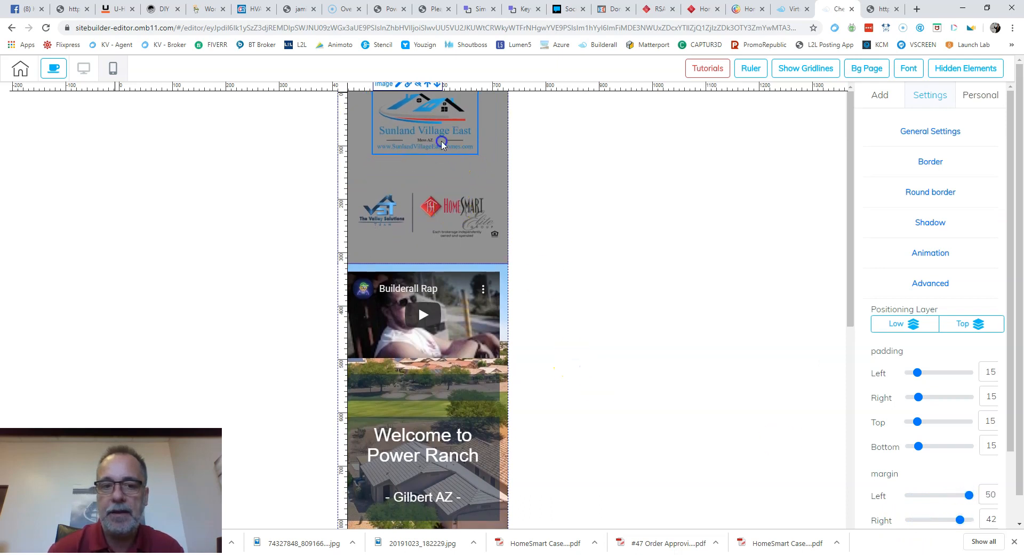
drag(917, 446, 887, 451)
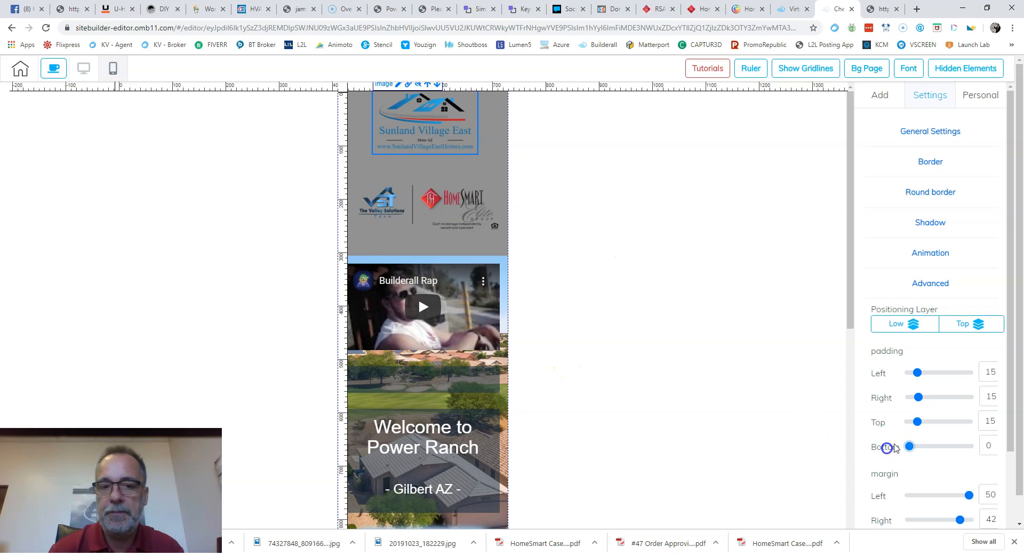
drag(917, 422, 884, 426)
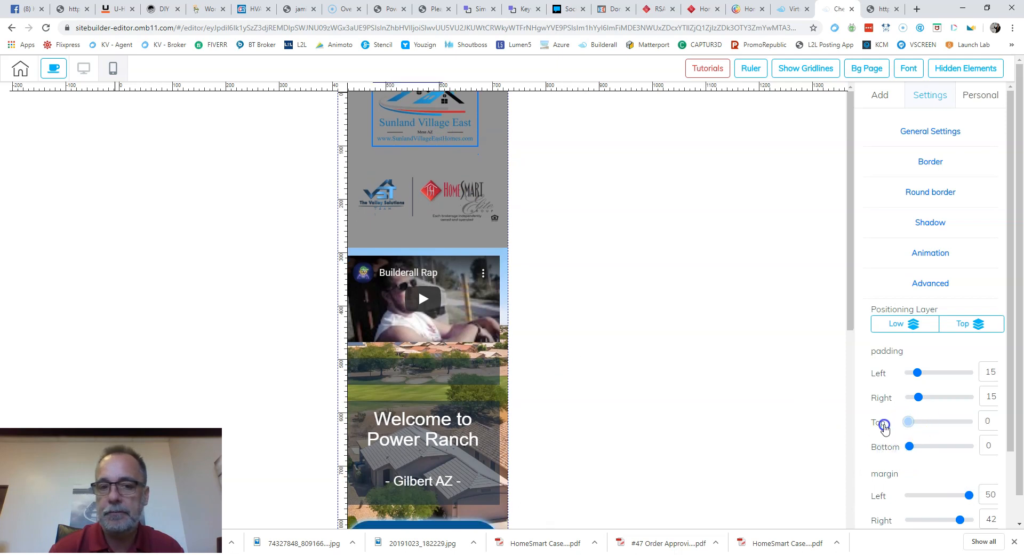
Set the Valley Solutions and HomeSmart logo's top padding to 0 and shrink the image with wider left and right margins
click(432, 196)
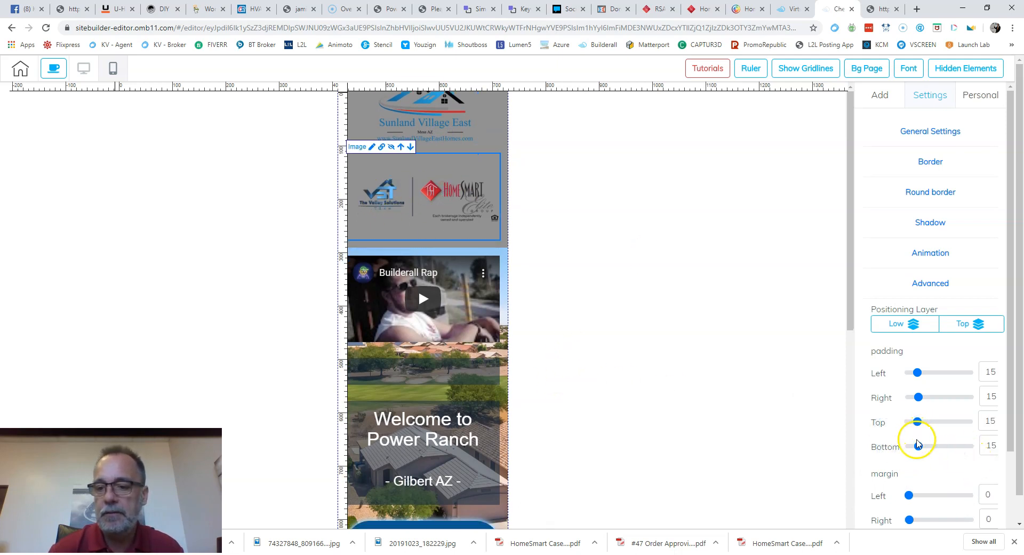
drag(918, 424, 876, 421)
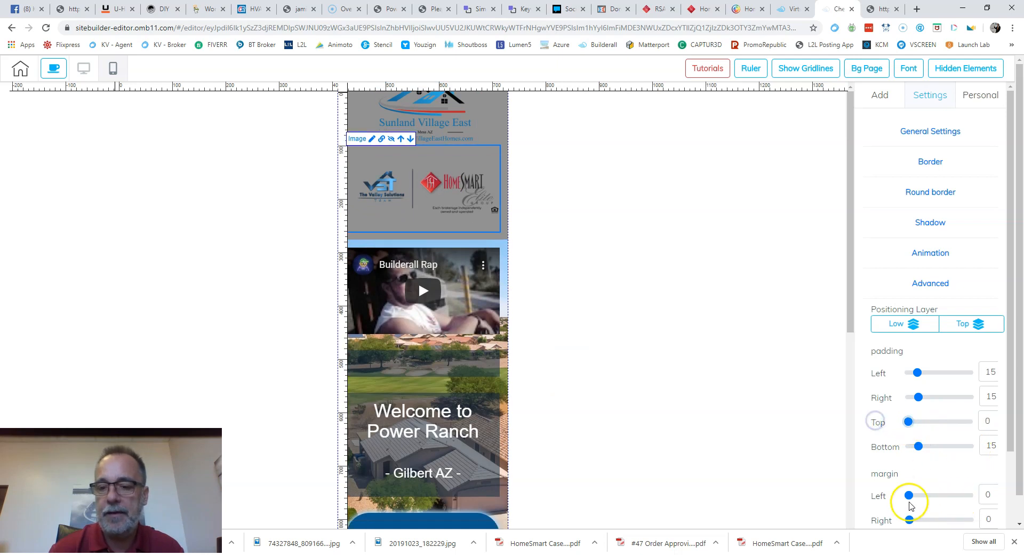
drag(910, 496, 956, 520)
Set the h1 font's size on mobile to 22 so the "Welcome to Power Ranch" title fits on one line
click(419, 395)
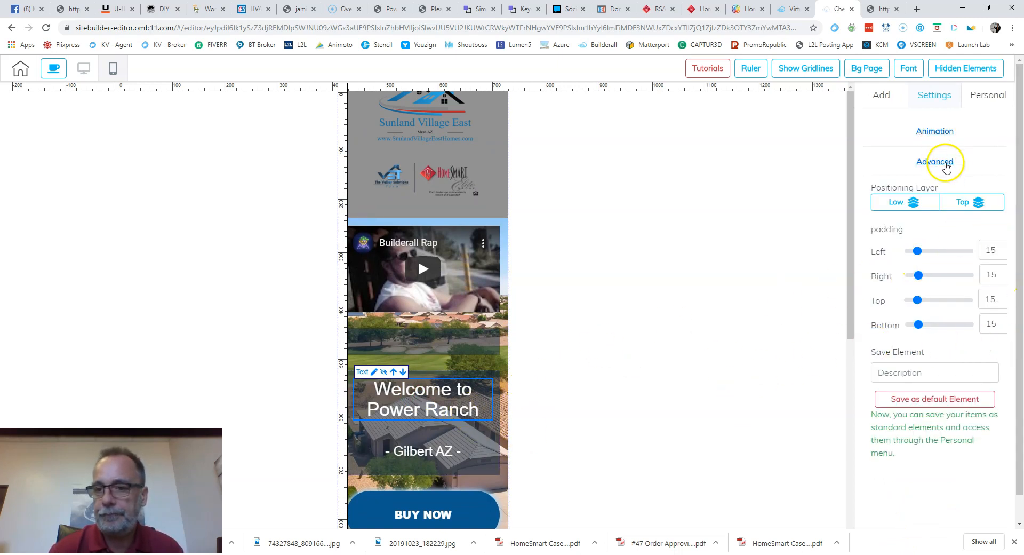
mouse_move(916, 252)
mouse_down()
mouse_move(951, 254)
mouse_move(907, 253)
mouse_move(918, 258)
mouse_up()
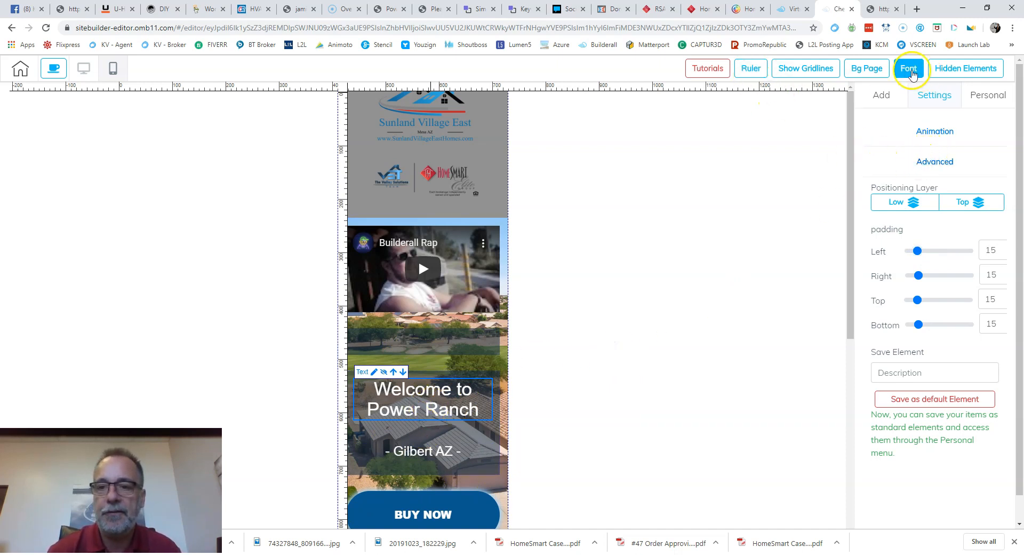
click(913, 72)
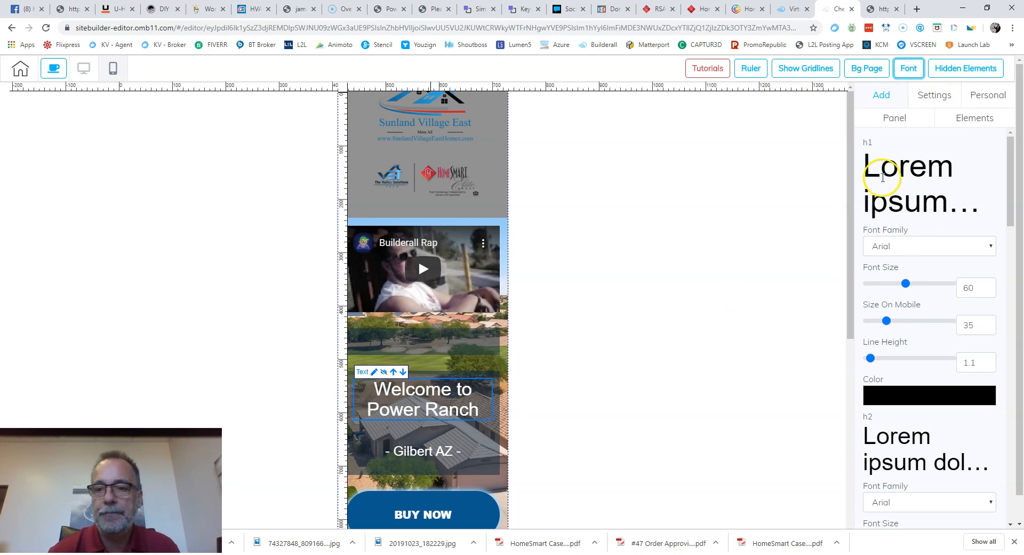
click(985, 322)
click(986, 321)
click(985, 322)
click(986, 322)
click(985, 322)
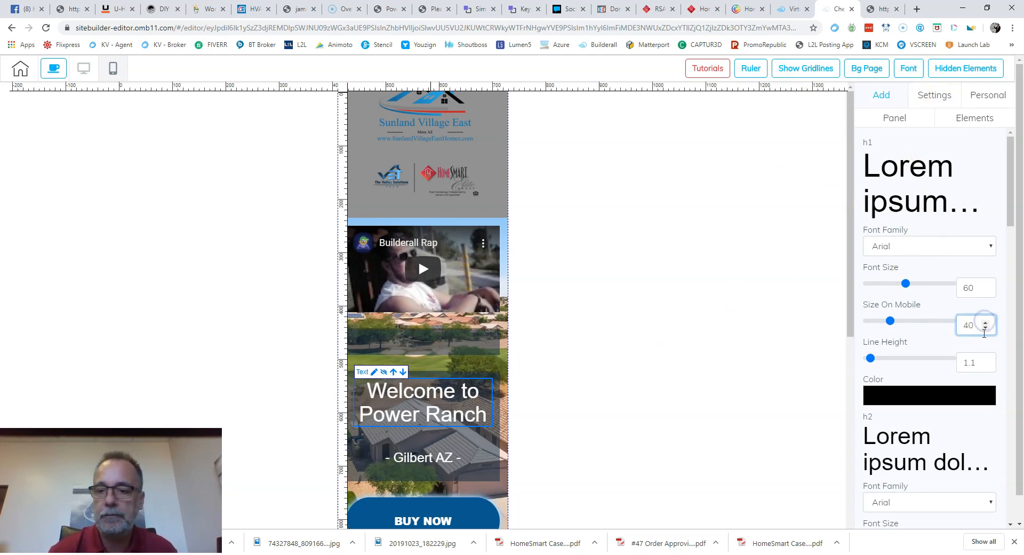
click(985, 329)
click(986, 329)
click(985, 329)
click(985, 329)
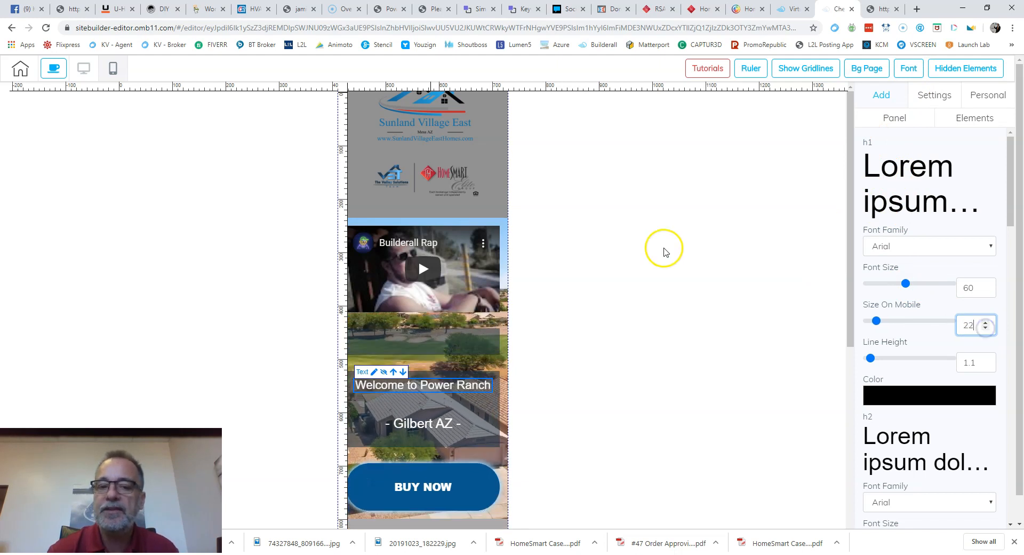
Check The Groves Mesa page in its browser tab for reference and return to the Power Ranch page's desktop editing layout
click(870, 11)
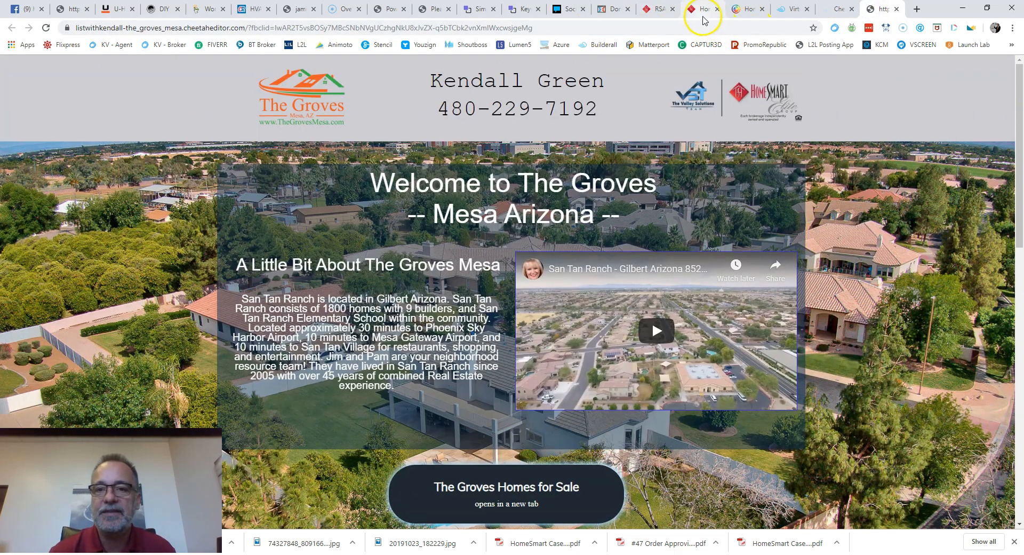
click(836, 9)
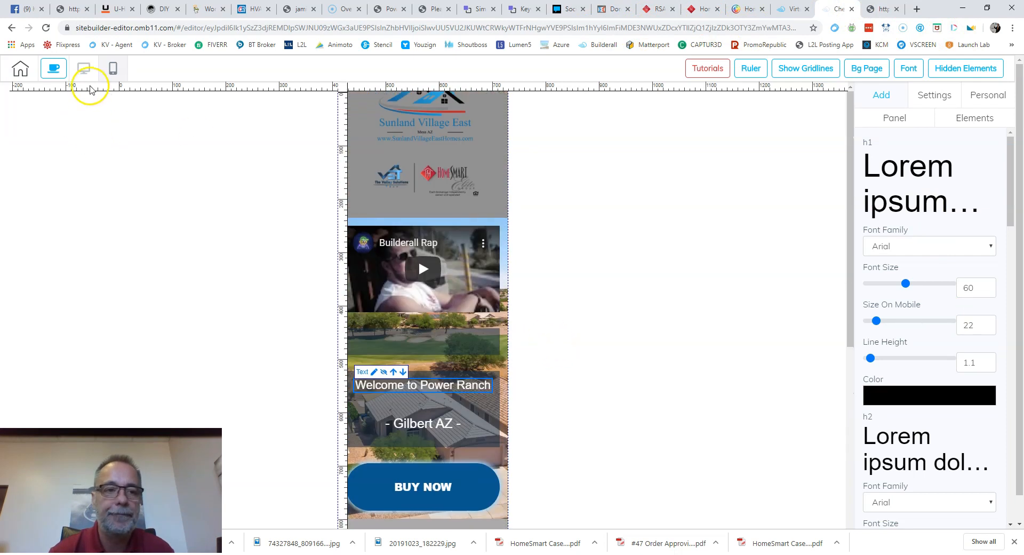
click(84, 68)
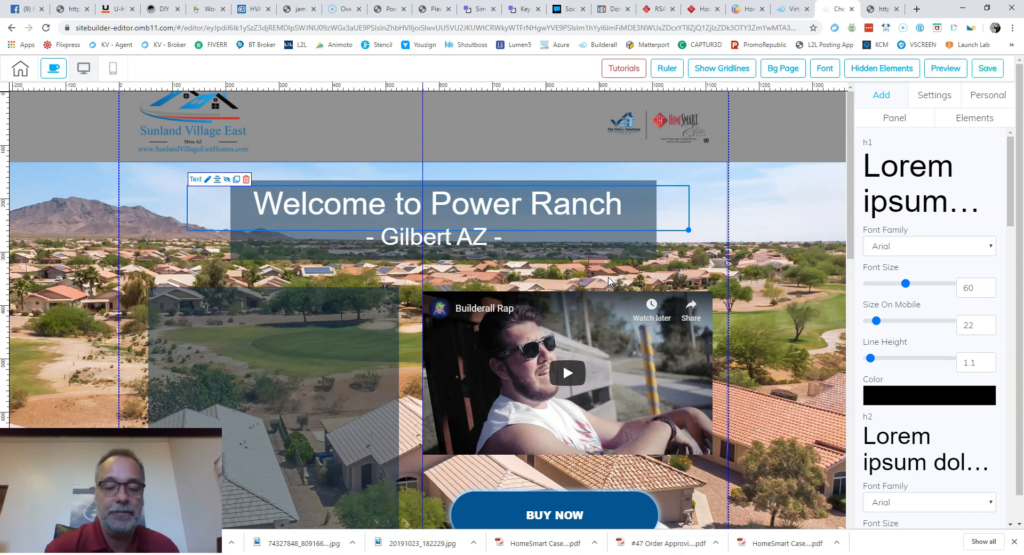
click(326, 427)
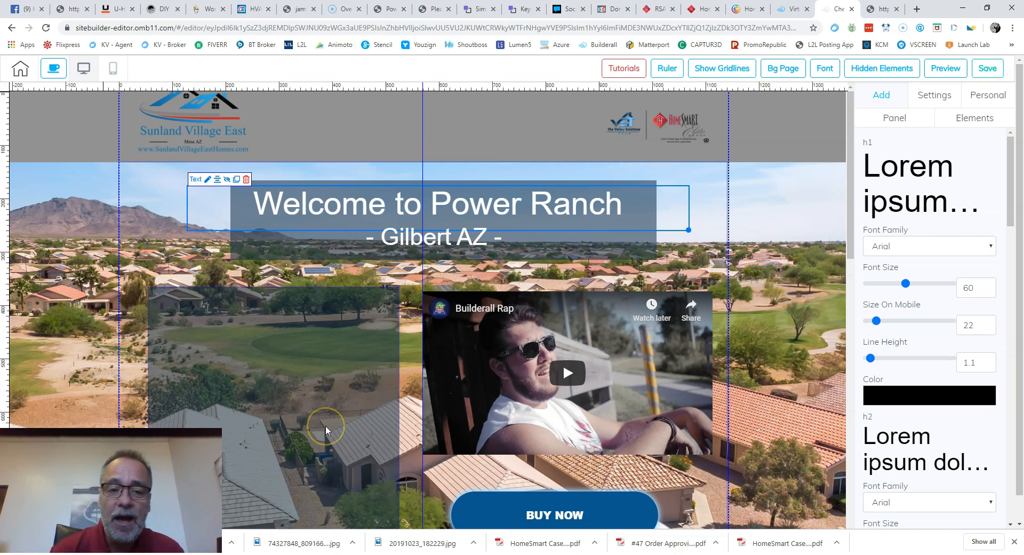